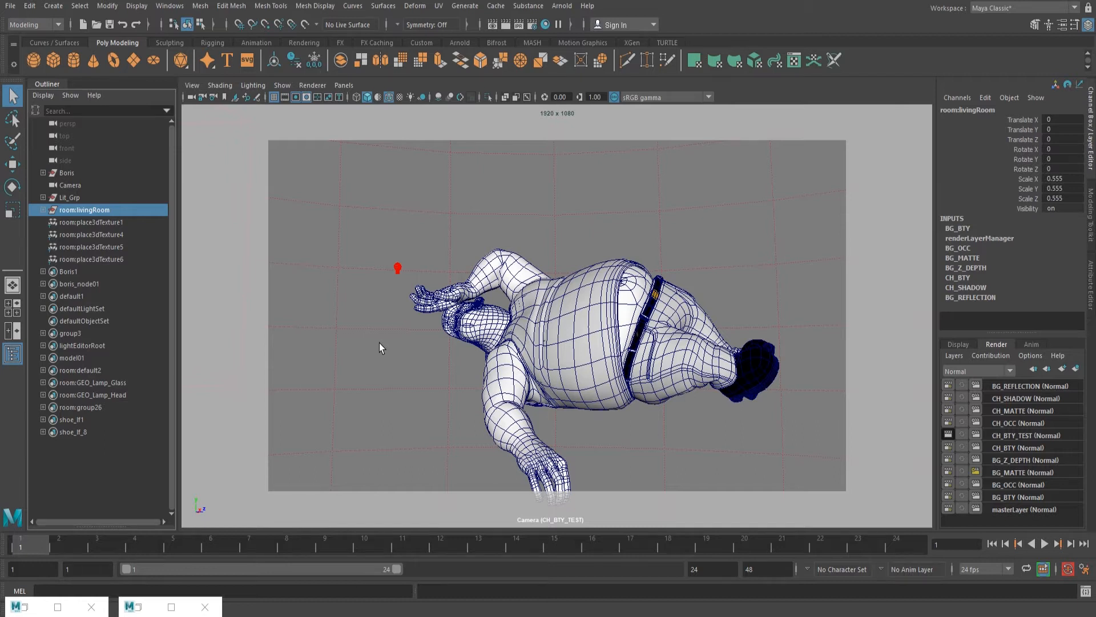
Select the CH_BTY_TEST render layer and the SKY_FILL dome light, and restore the Render Settings and Arnold RenderView windows
click(1026, 436)
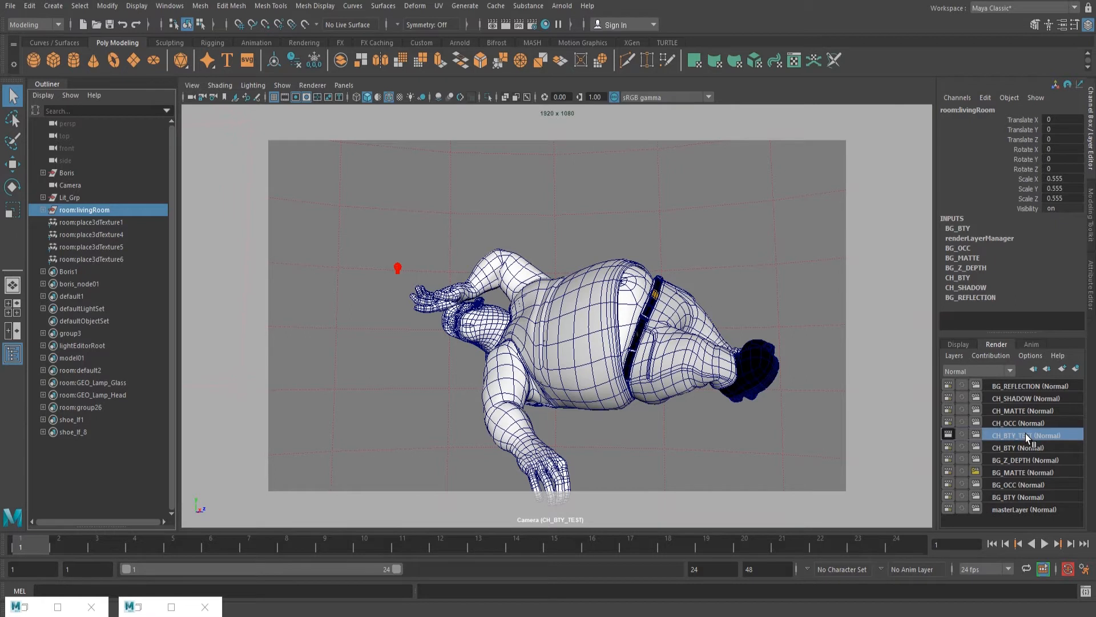
click(364, 247)
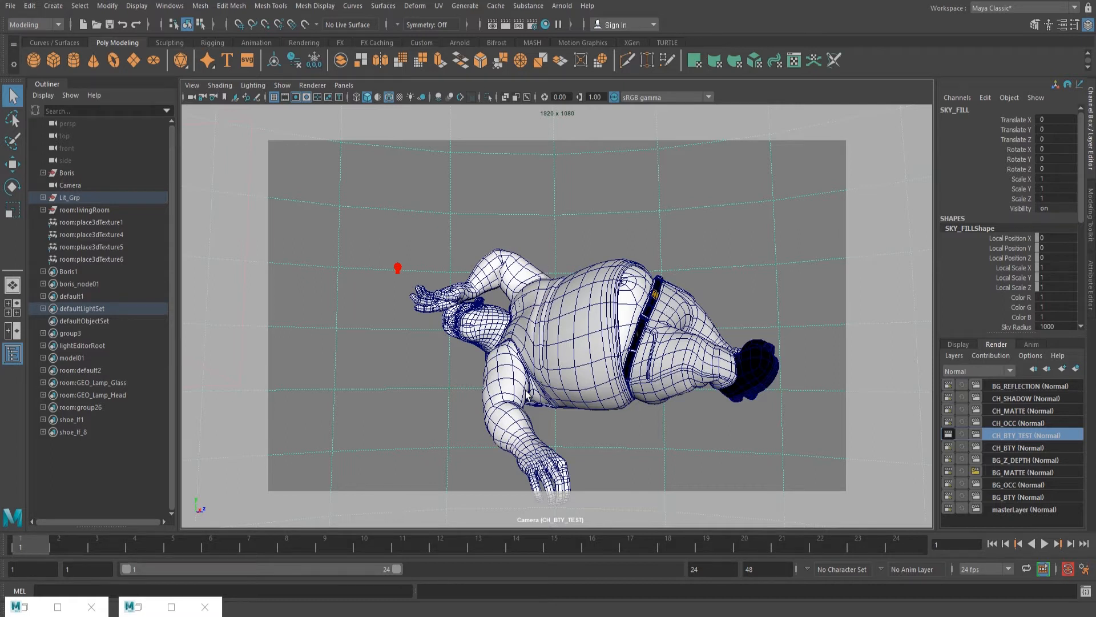
click(140, 607)
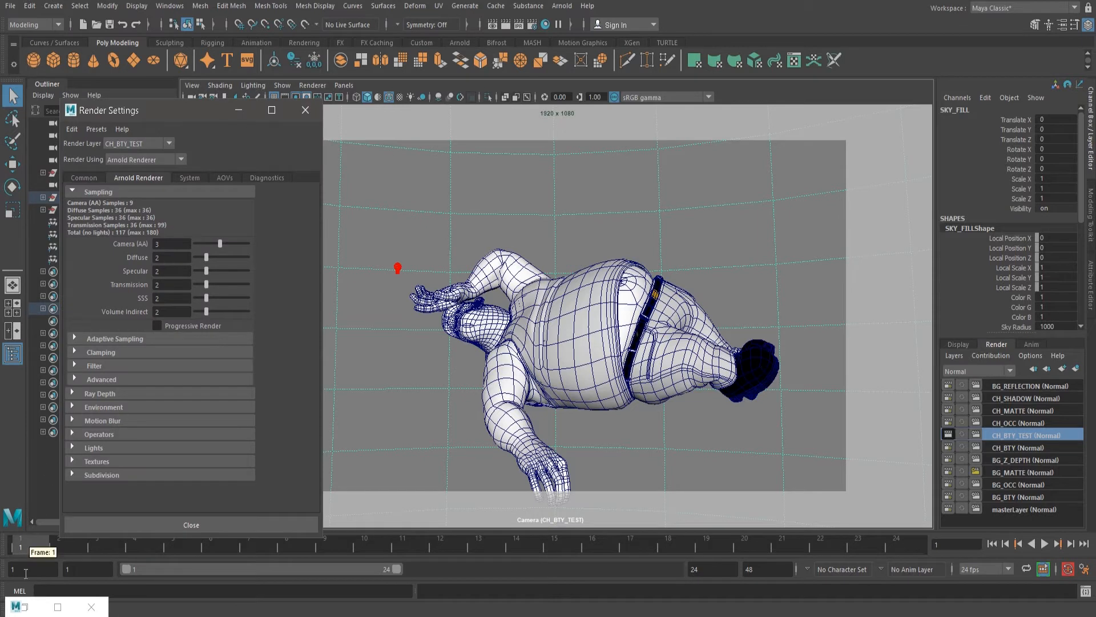
click(23, 606)
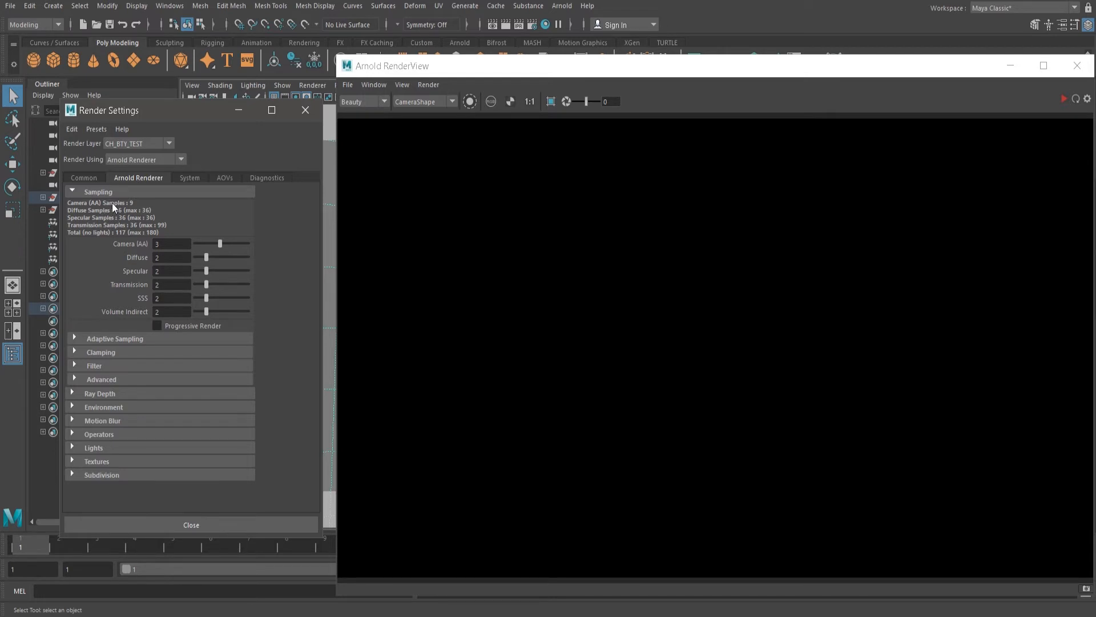
Review the Camera (AA), Diffuse, Specular, Transmission, SSS and Volume Indirect sampling values of the Arnold renderer
click(169, 241)
drag(165, 249, 143, 247)
click(169, 245)
key(Tab)
key(Tab)
key(Tab)
click(158, 310)
click(159, 257)
drag(170, 257, 146, 255)
key(Tab)
Minimize the Render Settings, expand Lit_Grp and check the Samples attribute of the SKY_FILL light
click(238, 111)
click(43, 198)
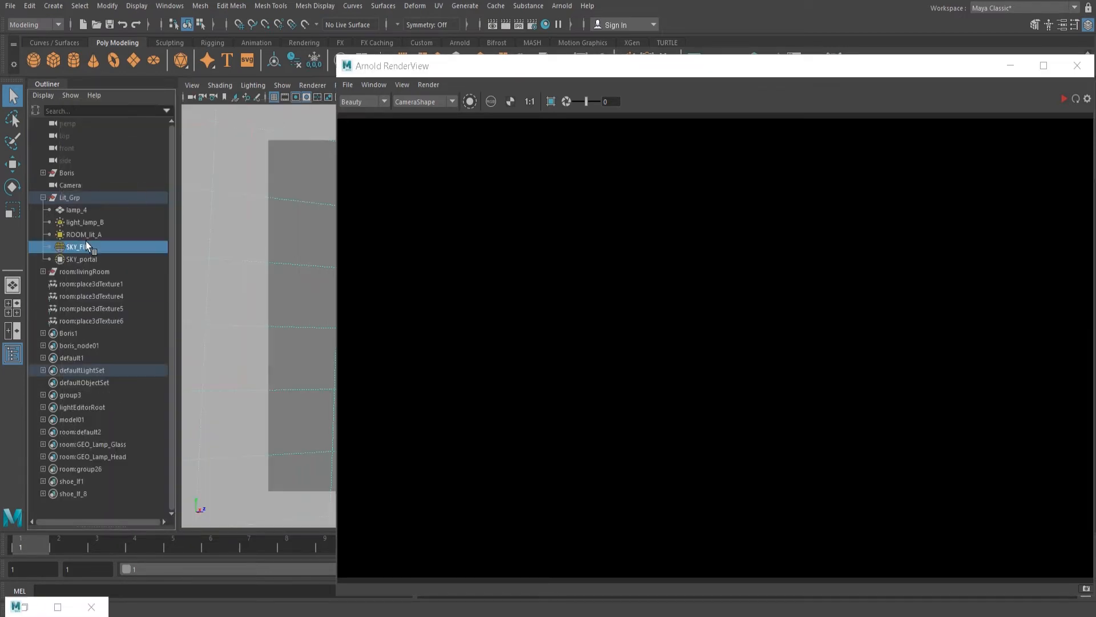
drag(636, 65, 443, 58)
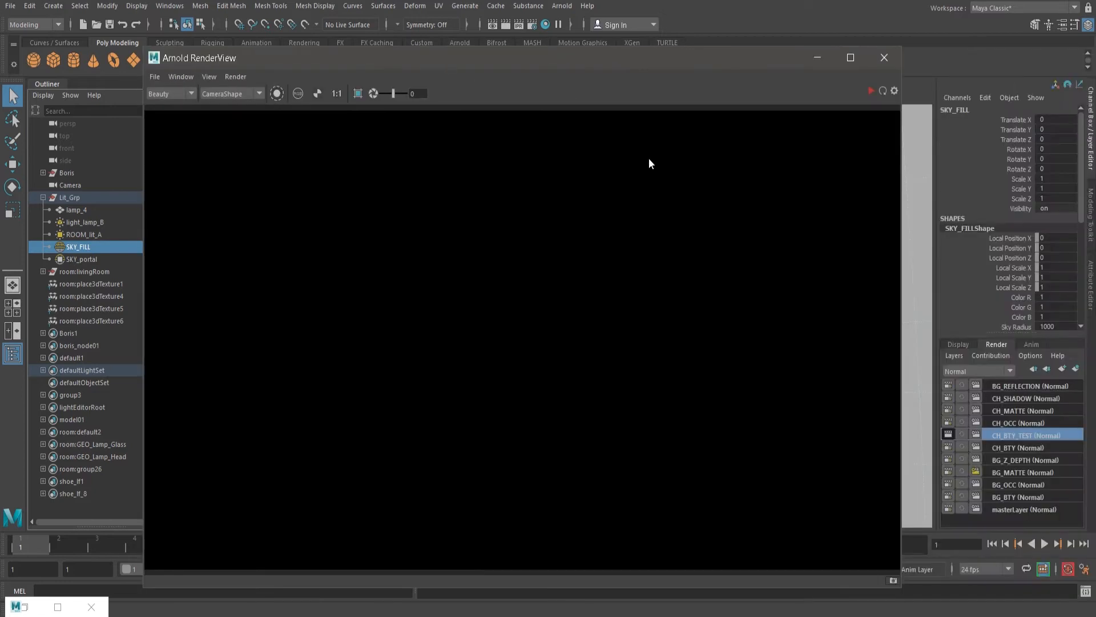
click(1093, 313)
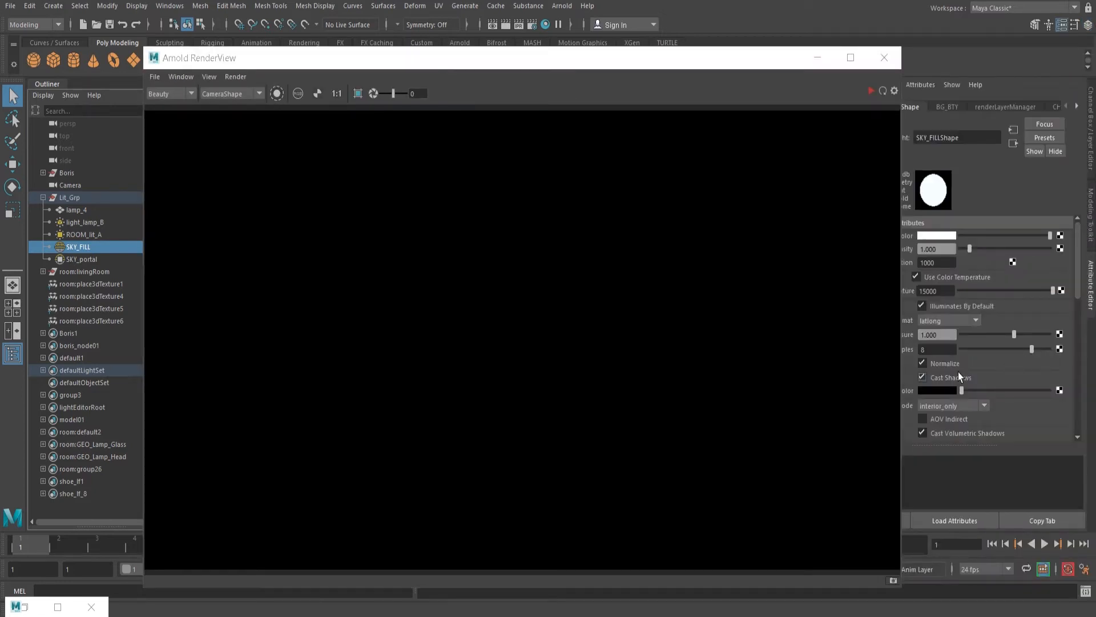
drag(712, 62, 636, 62)
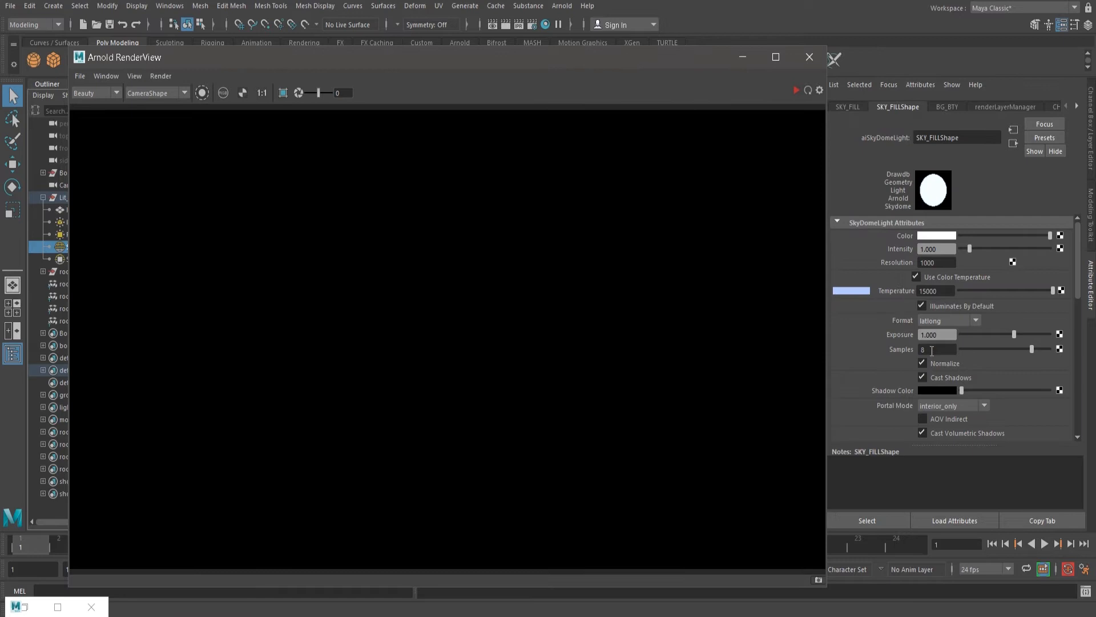
click(932, 350)
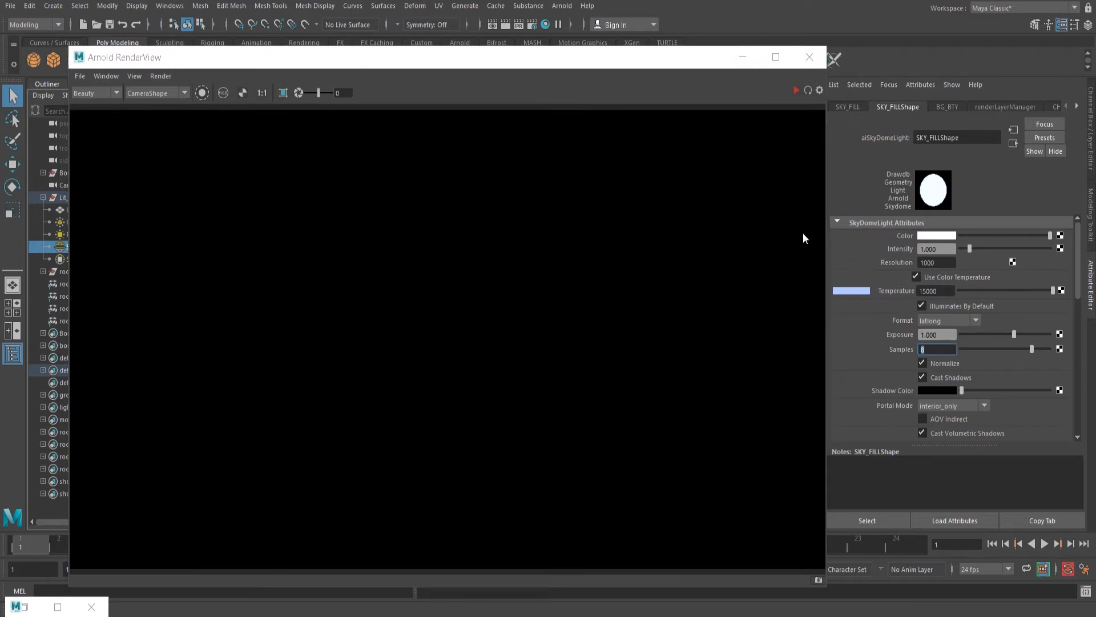
click(1092, 160)
drag(631, 63, 890, 64)
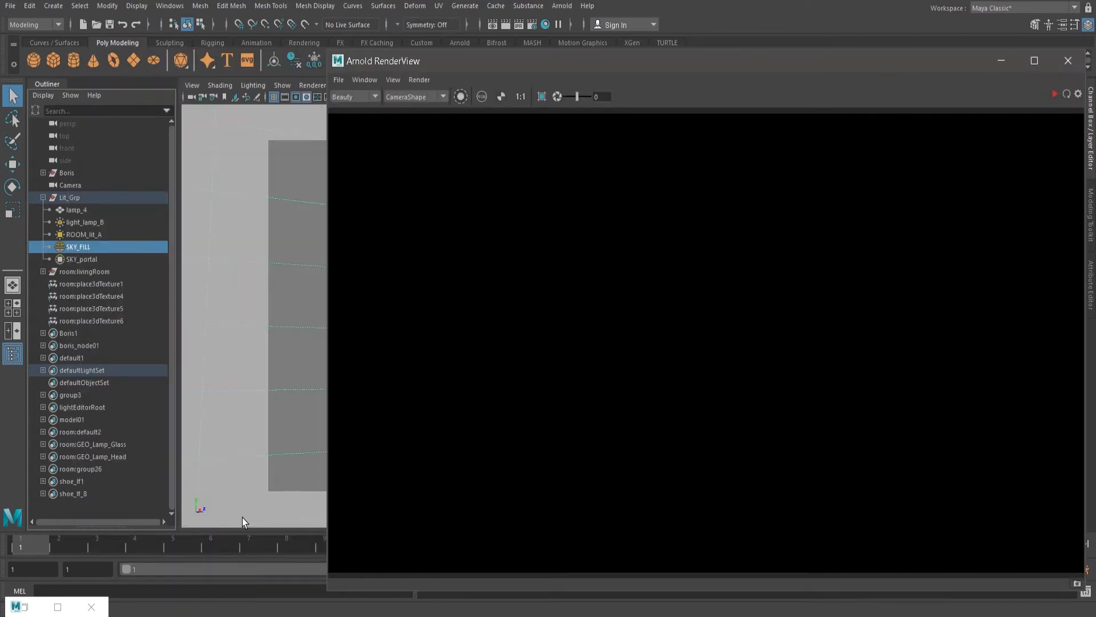
Restore the Render Settings and go through each sampling value again, from Camera (AA) down to Volume Indirect
click(27, 610)
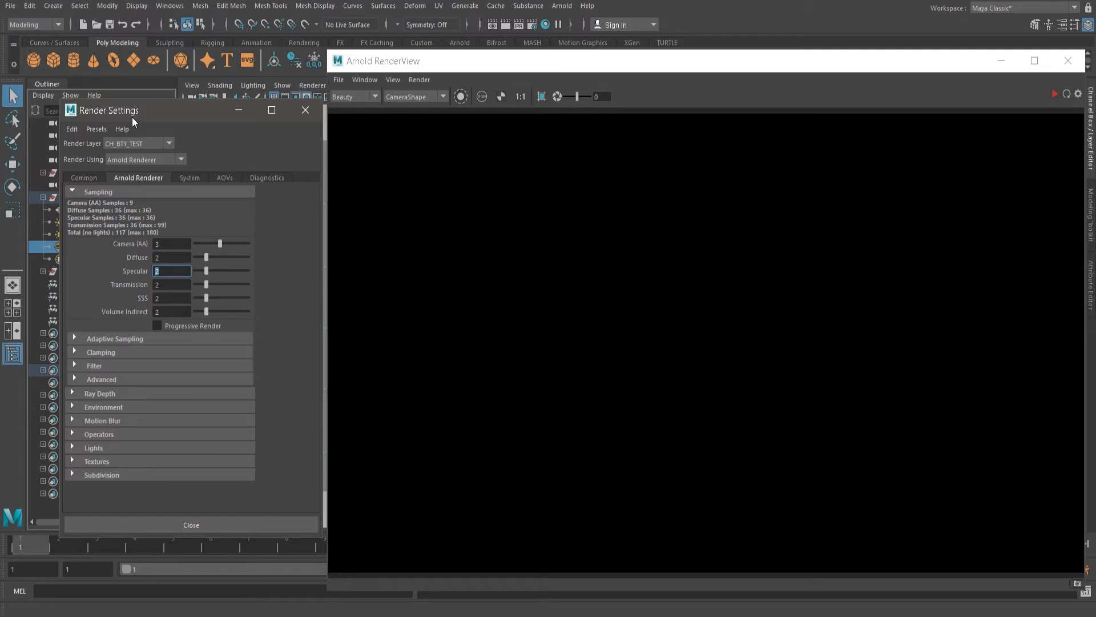
key(shift+Tab)
key(Tab)
key(Tab)
key(Tab)
click(153, 272)
click(176, 257)
click(171, 312)
click(168, 243)
click(168, 258)
click(166, 271)
click(164, 284)
click(164, 298)
click(166, 312)
Check the Progressive Refinement option in the Arnold RenderView and start a render through CameraShape
click(682, 69)
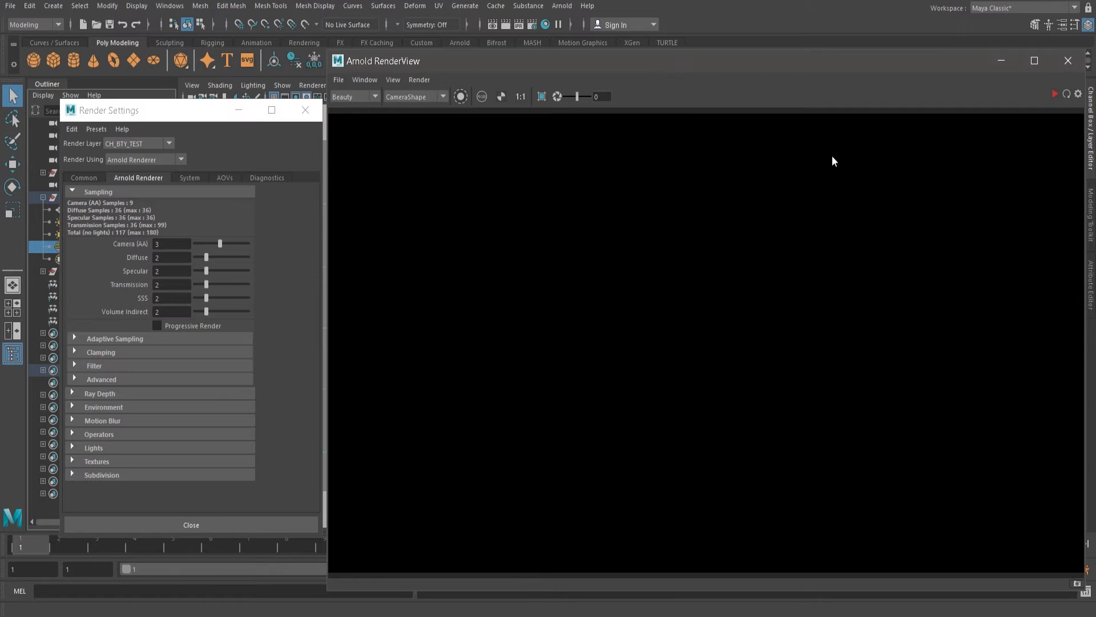
click(426, 78)
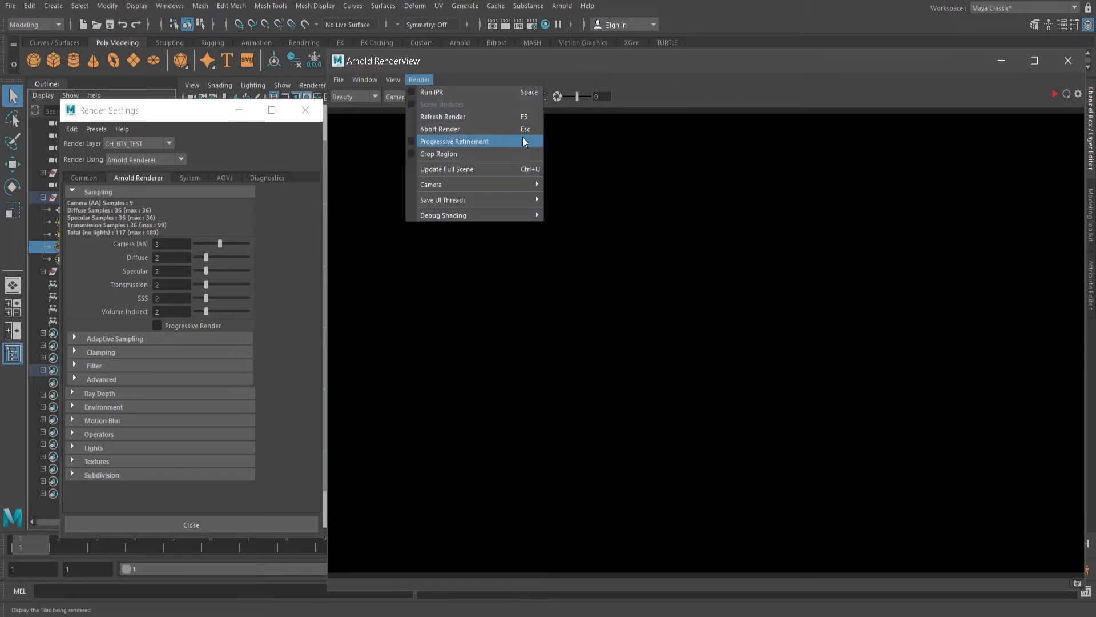
click(737, 56)
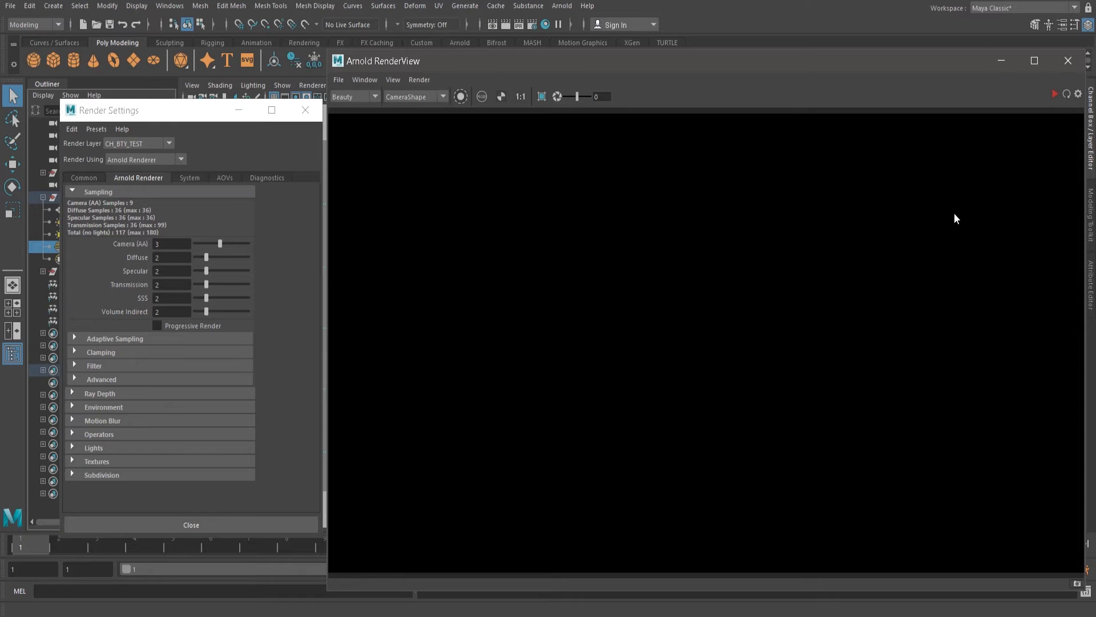
click(1057, 94)
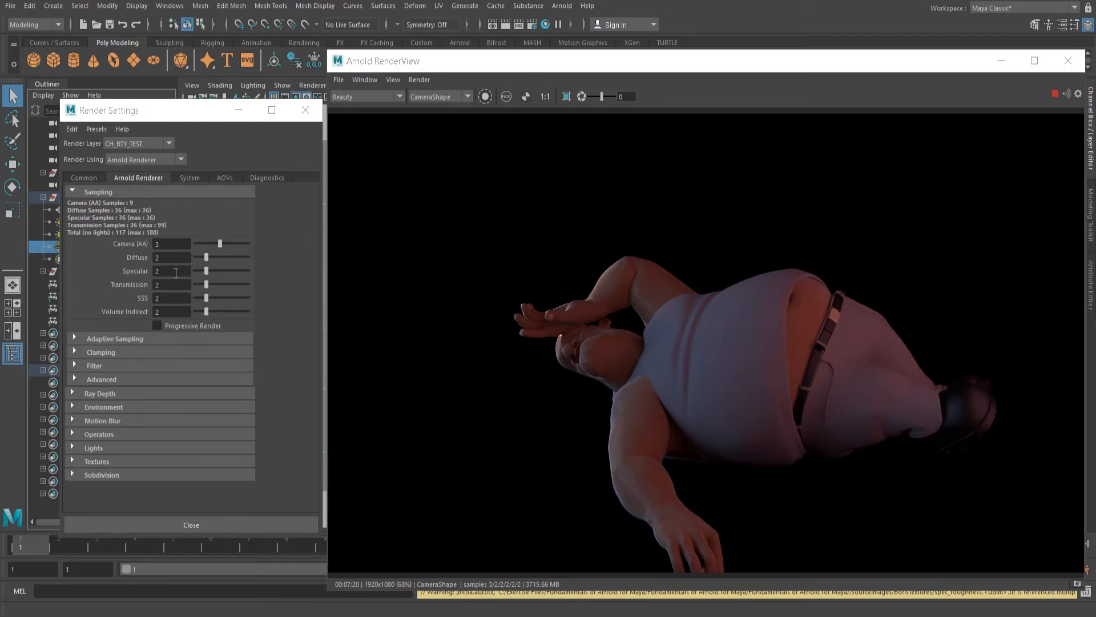
Examine the Beauty render up close for noise on the character's arm and shirt
scroll(632, 398, up, 5)
scroll(753, 391, down, 4)
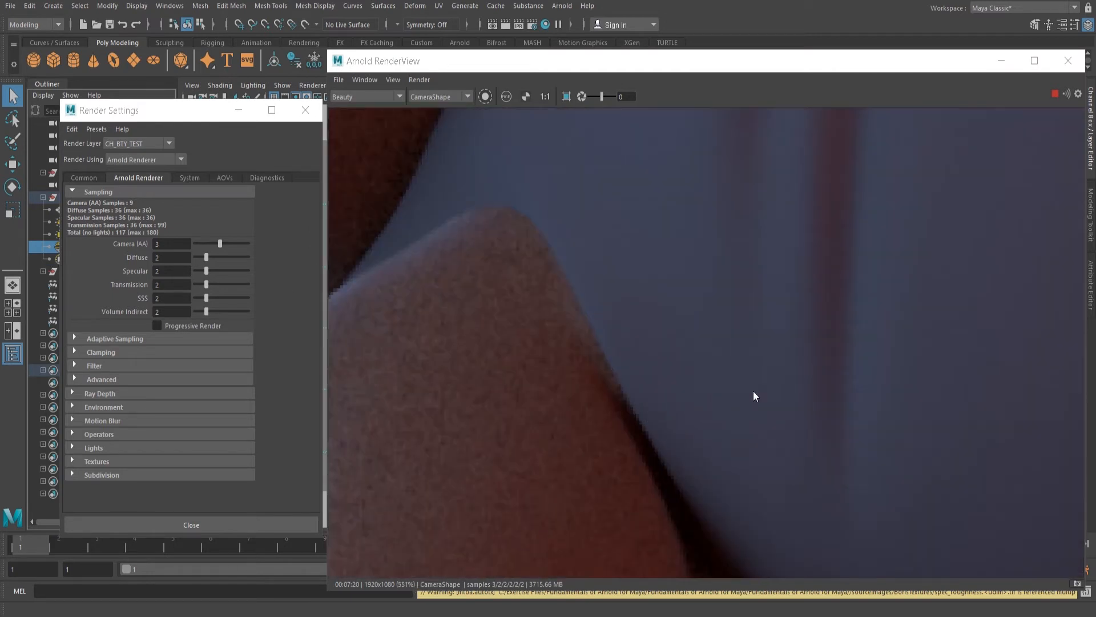
scroll(765, 329, up, 2)
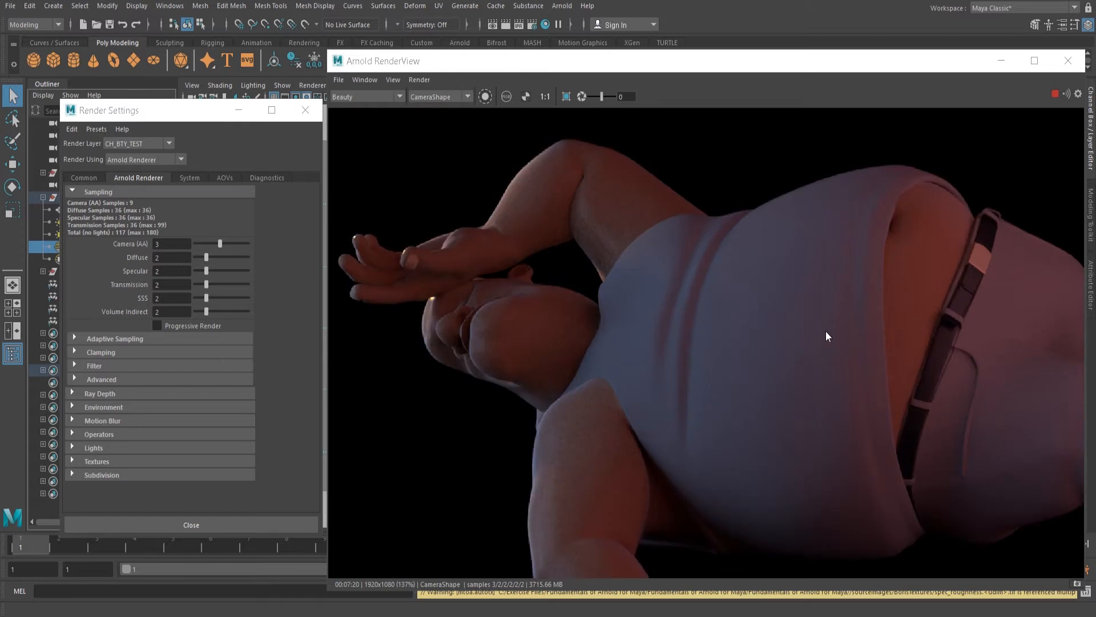
scroll(699, 360, down, 2)
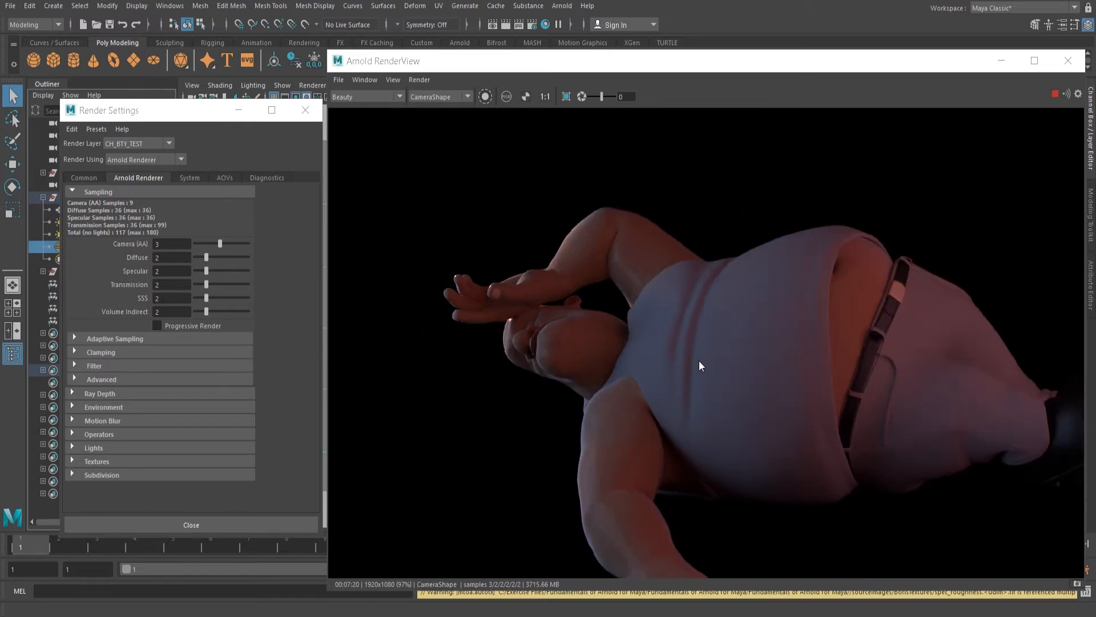
scroll(694, 344, down, 2)
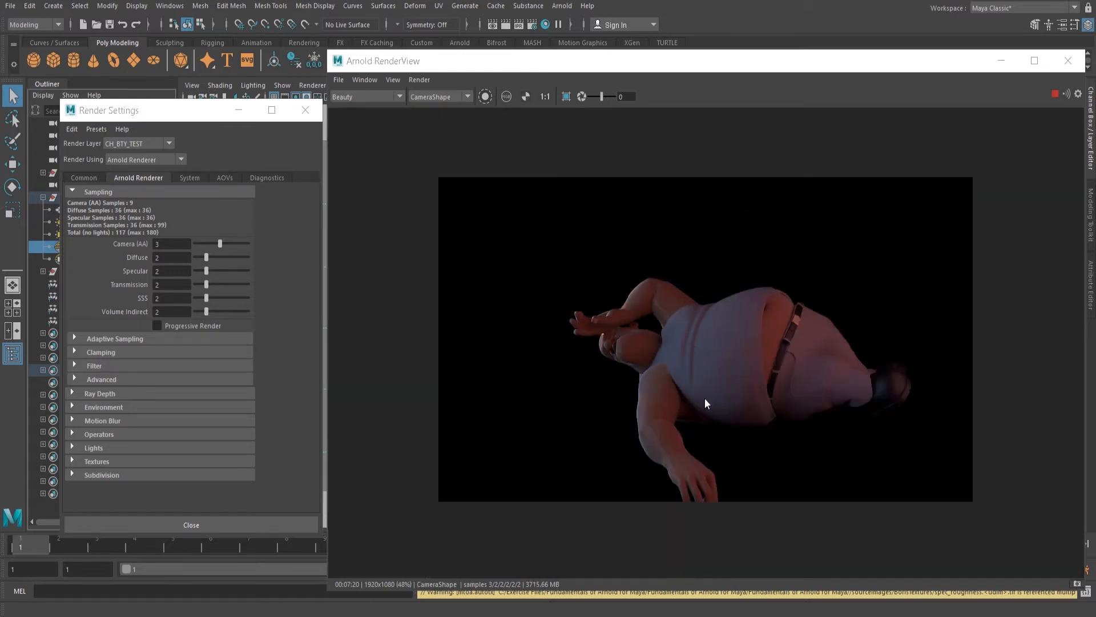
scroll(710, 356, up, 2)
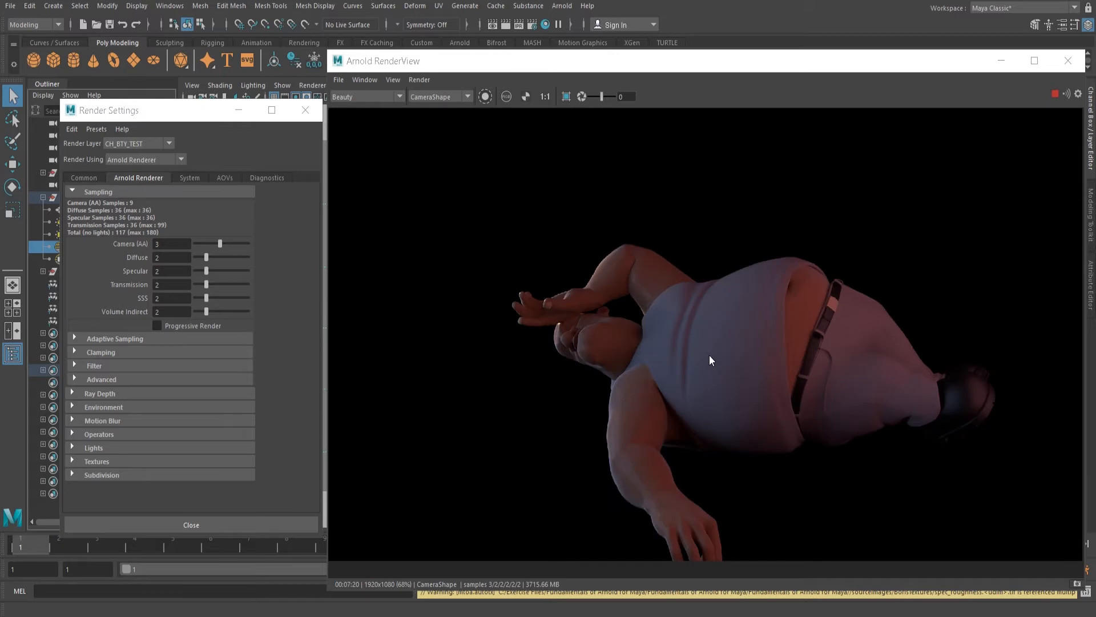
Inspect the RGBA_B, RGBA_C, diffuse_direct and diffuse_indirect AOVs of the render one after another
click(382, 96)
click(383, 95)
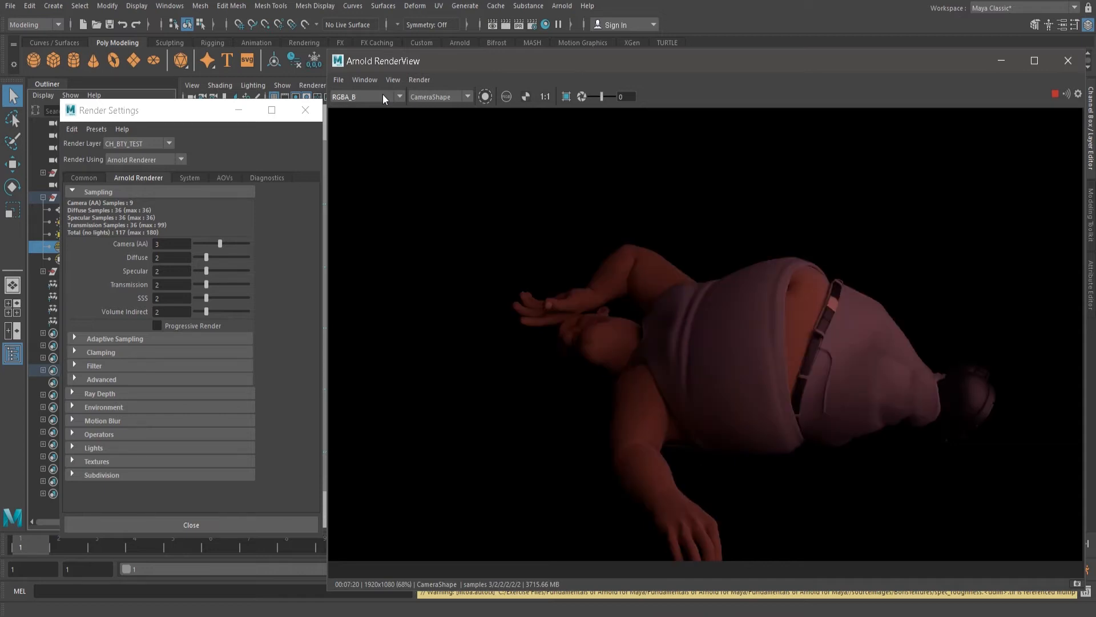
scroll(383, 96, down, 1)
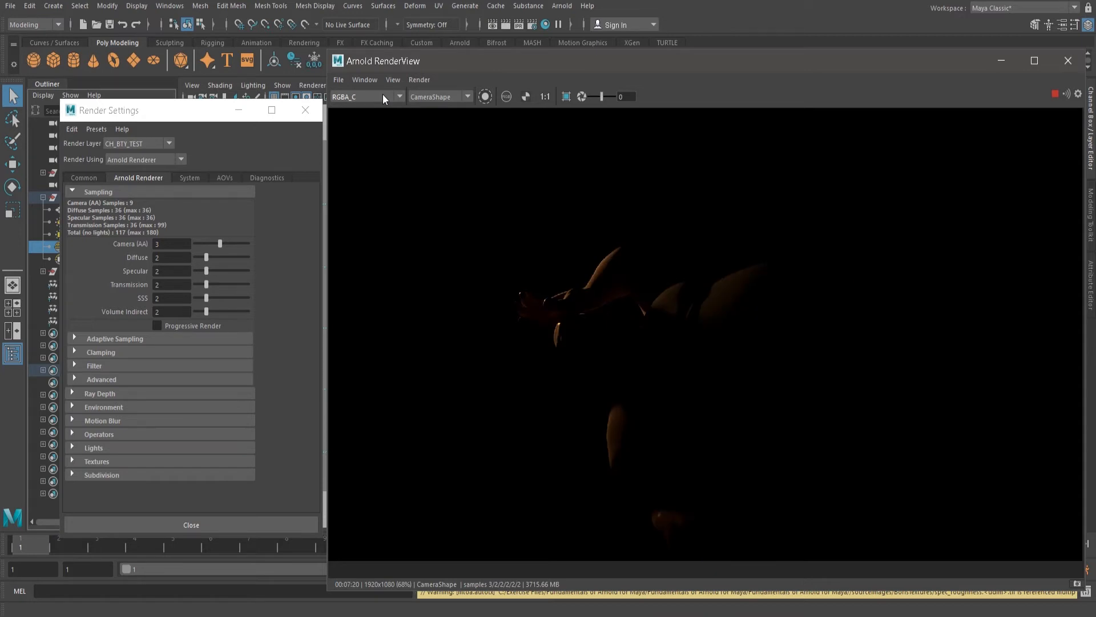
scroll(383, 97, down, 1)
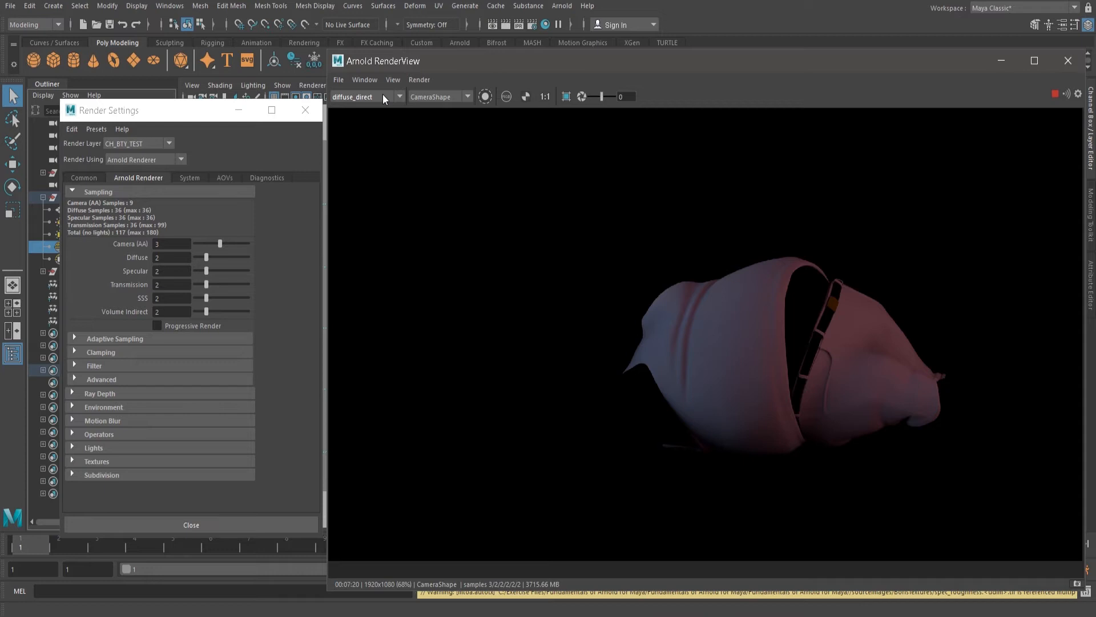
scroll(383, 97, down, 1)
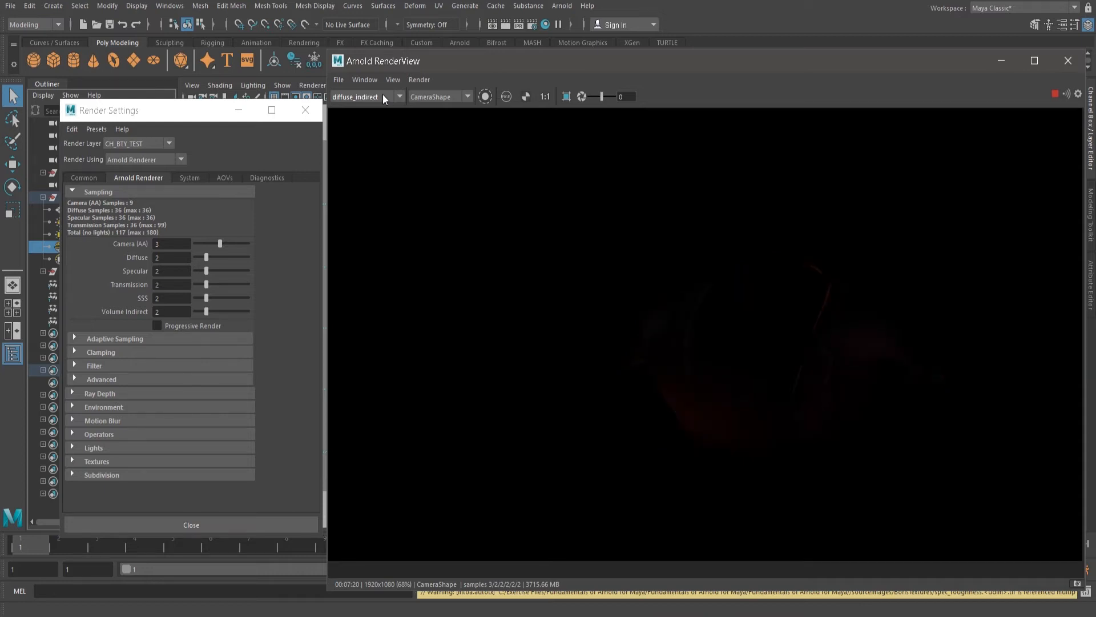
scroll(745, 395, up, 4)
scroll(746, 396, down, 3)
scroll(745, 395, down, 1)
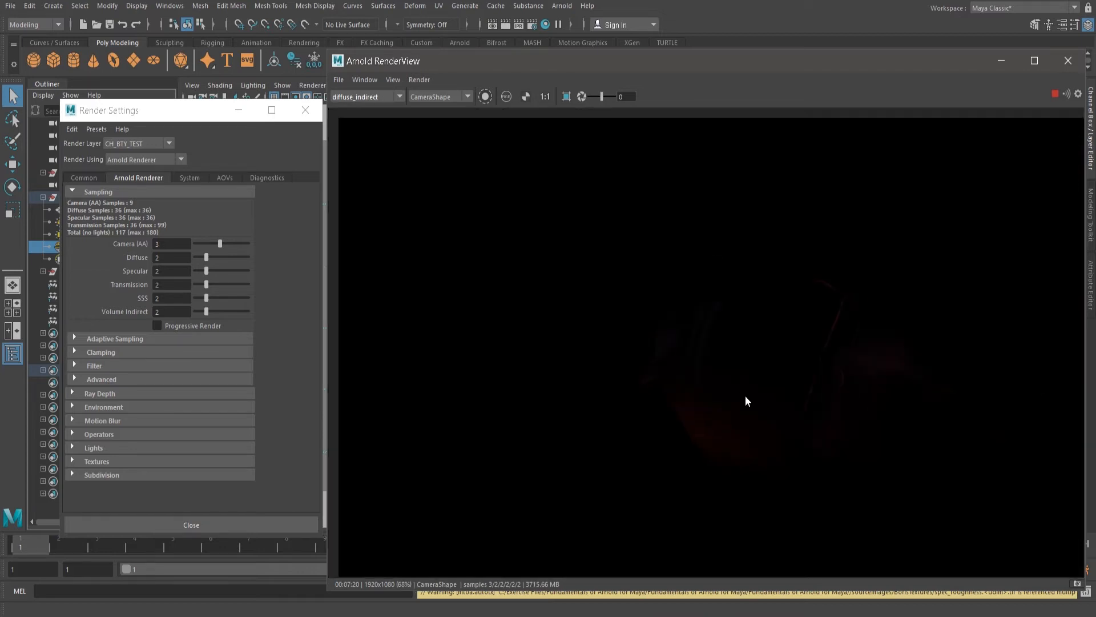
Switch to the specular_B AOV and examine the character's arms up close for noise
click(379, 96)
click(378, 96)
scroll(378, 96, down, 1)
scroll(378, 96, down, 1)
scroll(378, 96, down, 2)
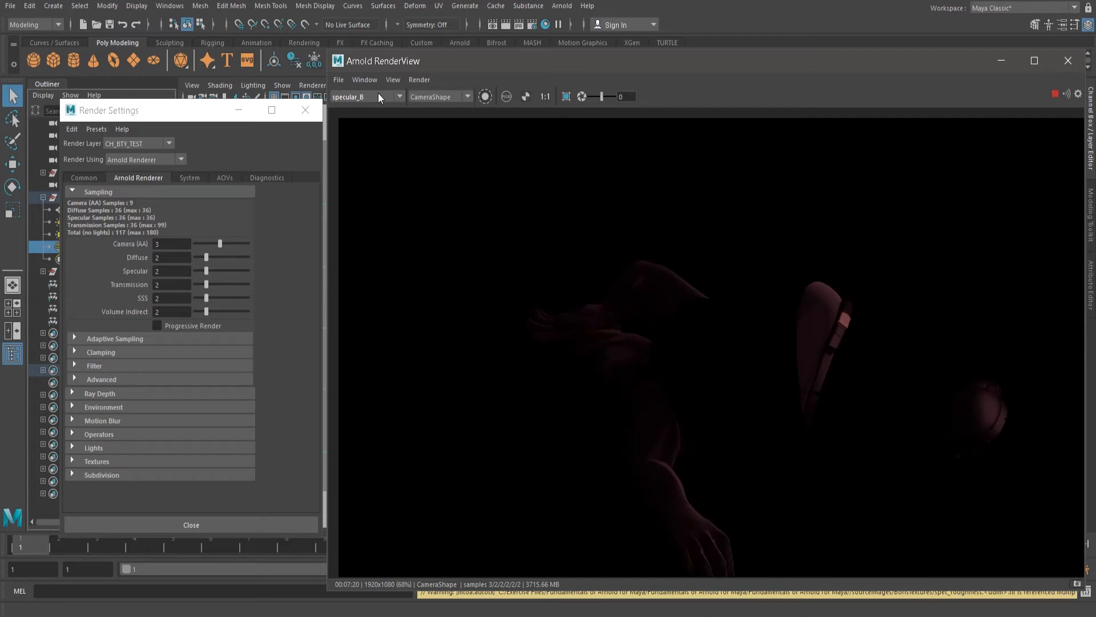
scroll(637, 492, up, 5)
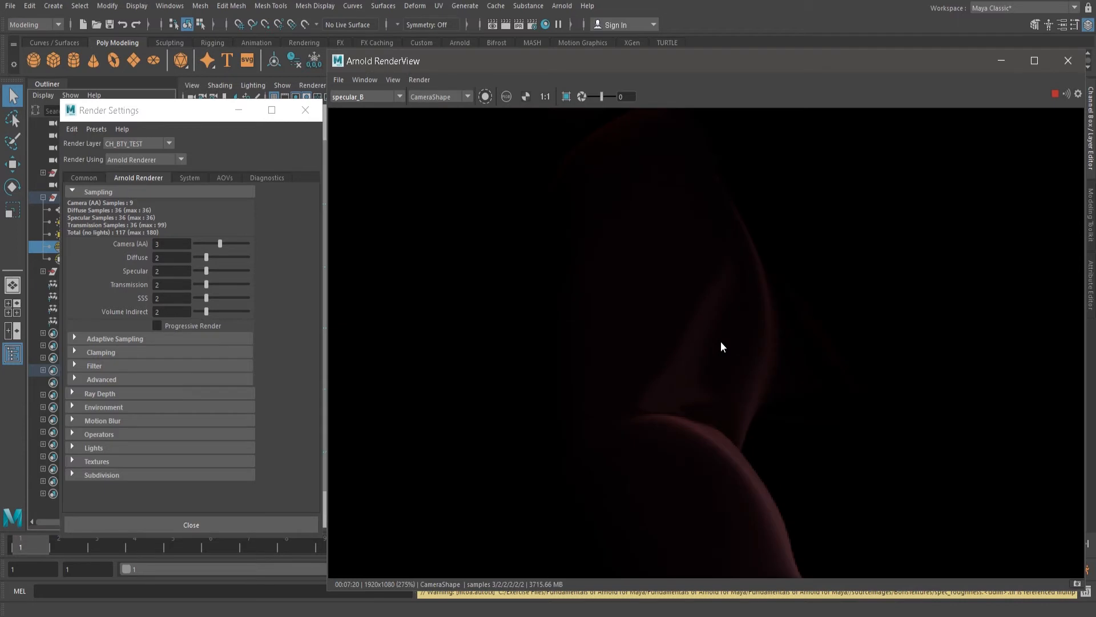
scroll(721, 340, down, 5)
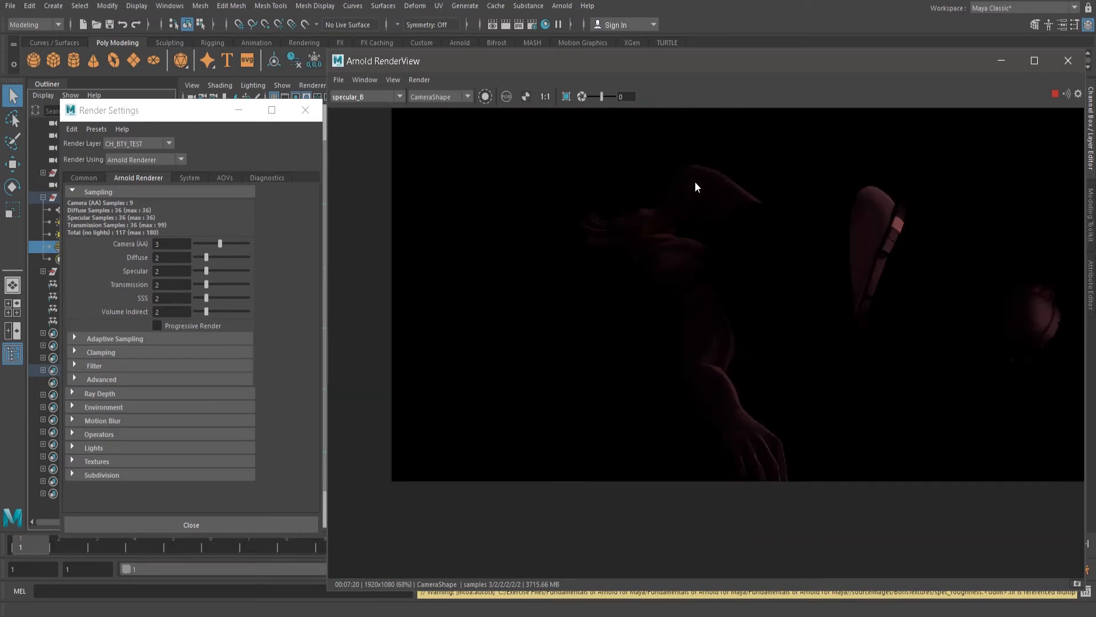
Display the specular_indirect AOV and examine the character's arm up close for noise
click(355, 100)
scroll(372, 175, down, 1)
click(371, 163)
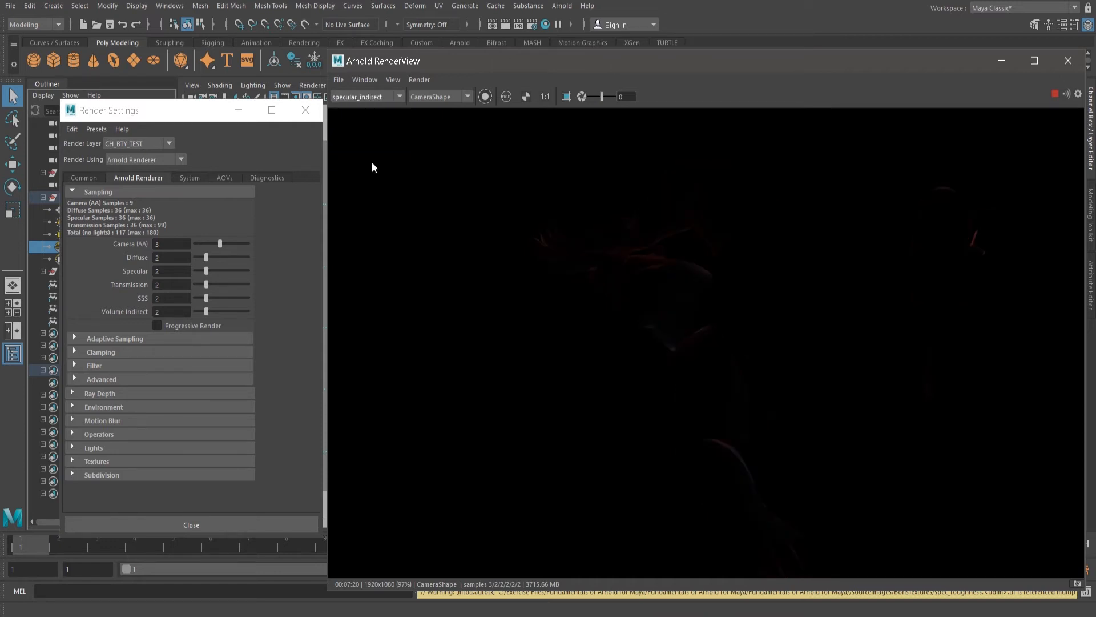
scroll(706, 444, up, 5)
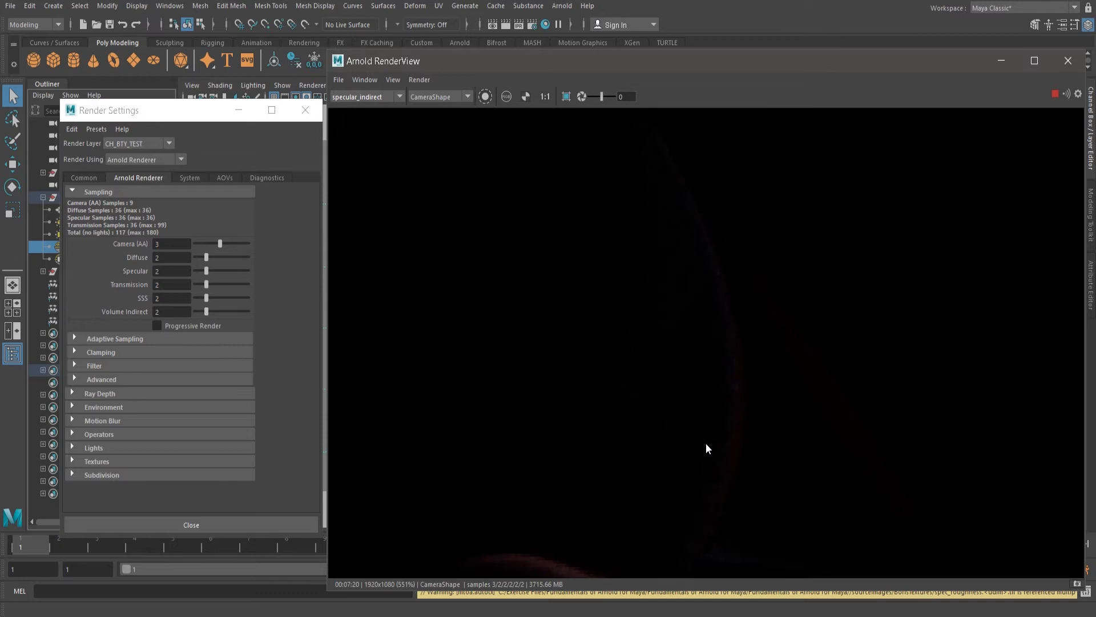
scroll(817, 360, down, 5)
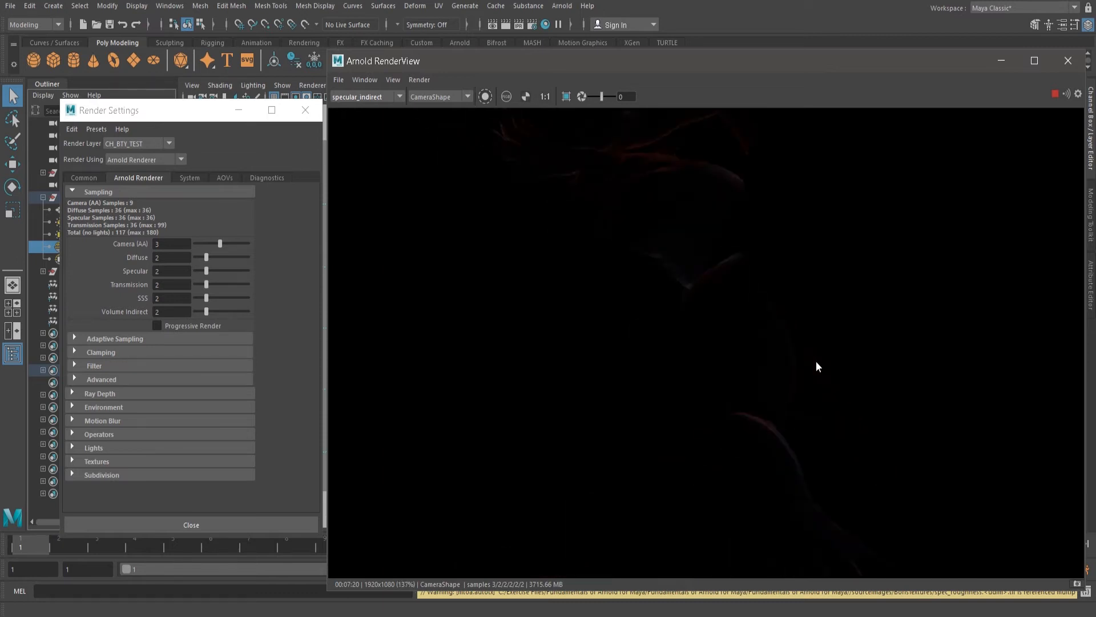
Display the sss AOV and examine the character's arm up close for noise
click(371, 95)
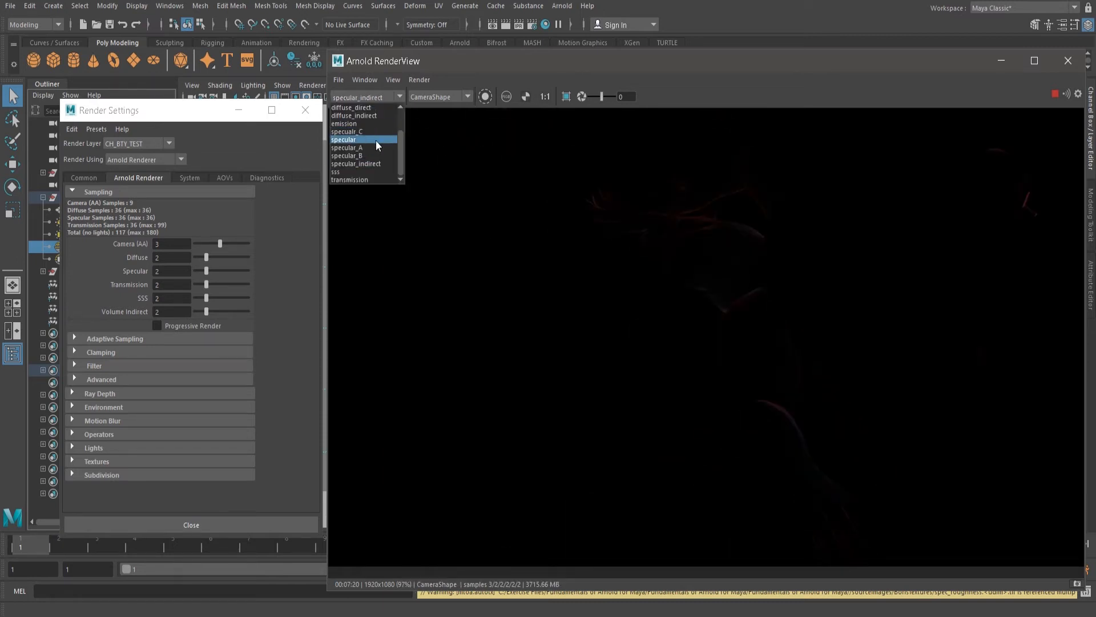
click(375, 171)
scroll(763, 334, up, 2)
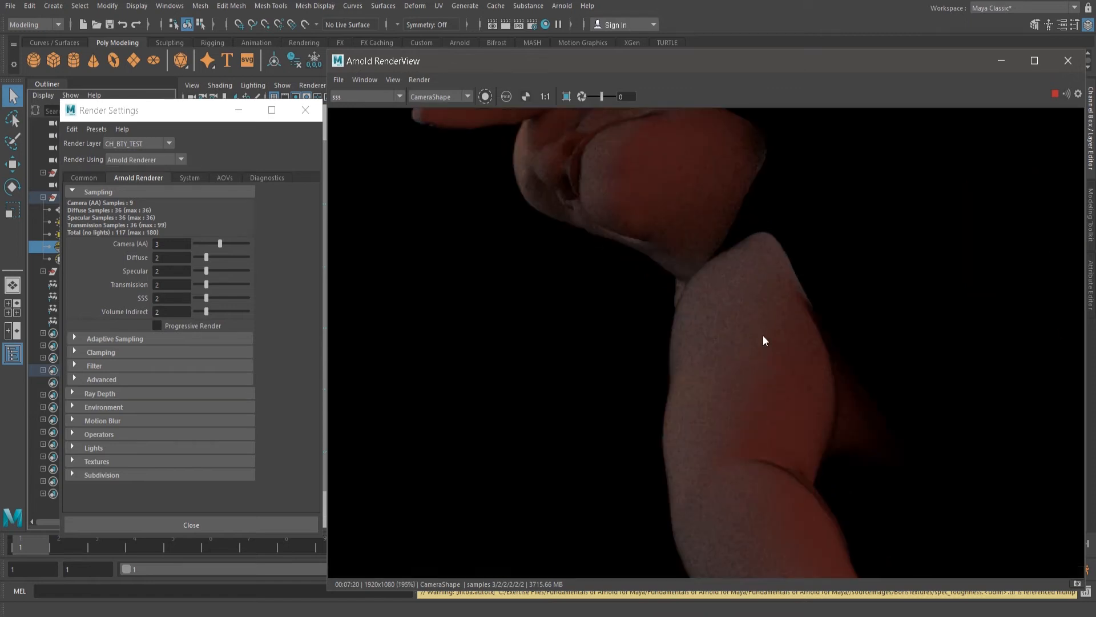
scroll(611, 378, down, 2)
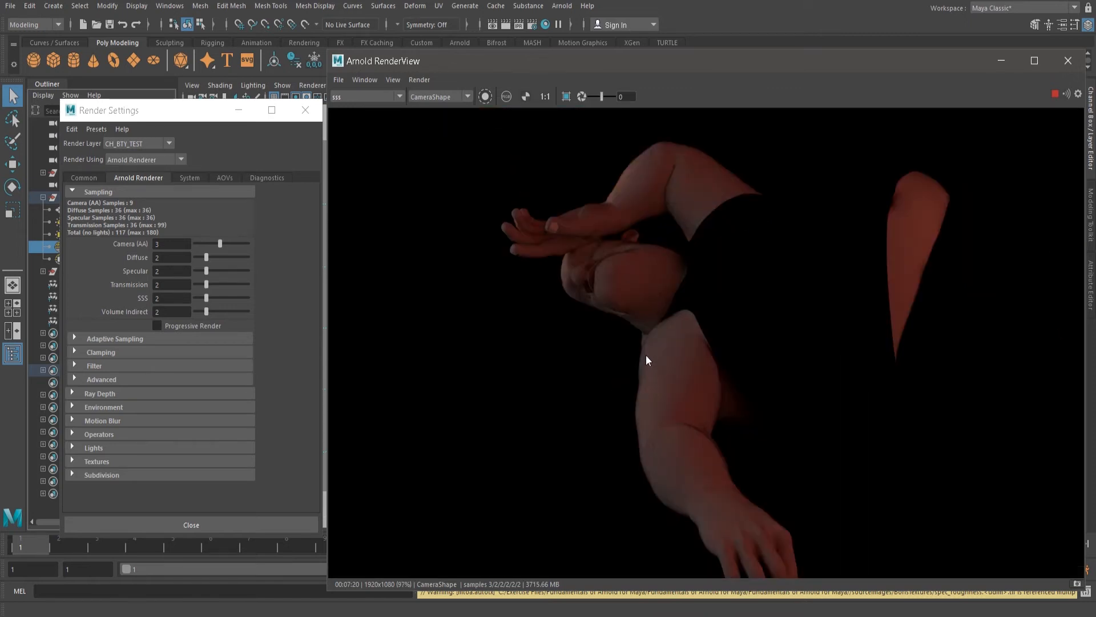
Check the transmission AOV and return to the Beauty render of the whole character
click(382, 95)
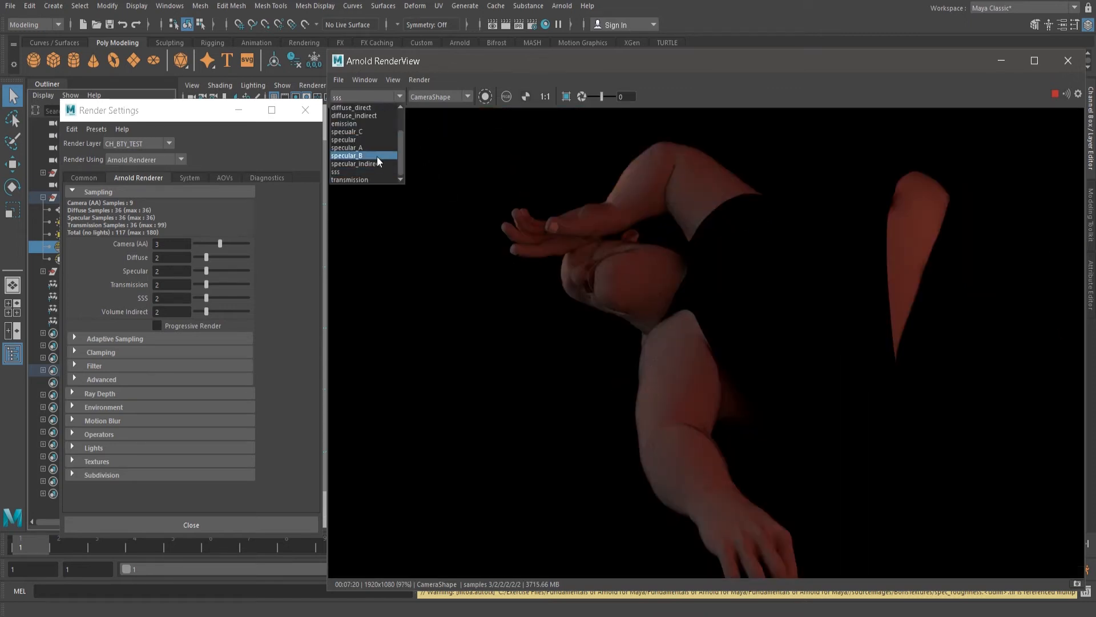
click(376, 182)
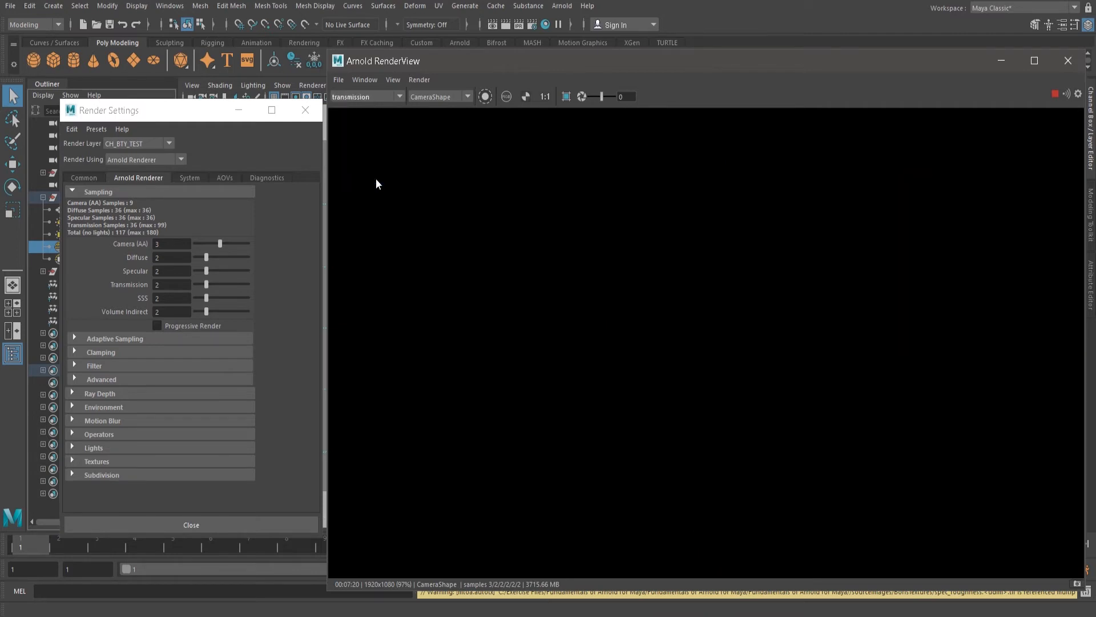
click(357, 98)
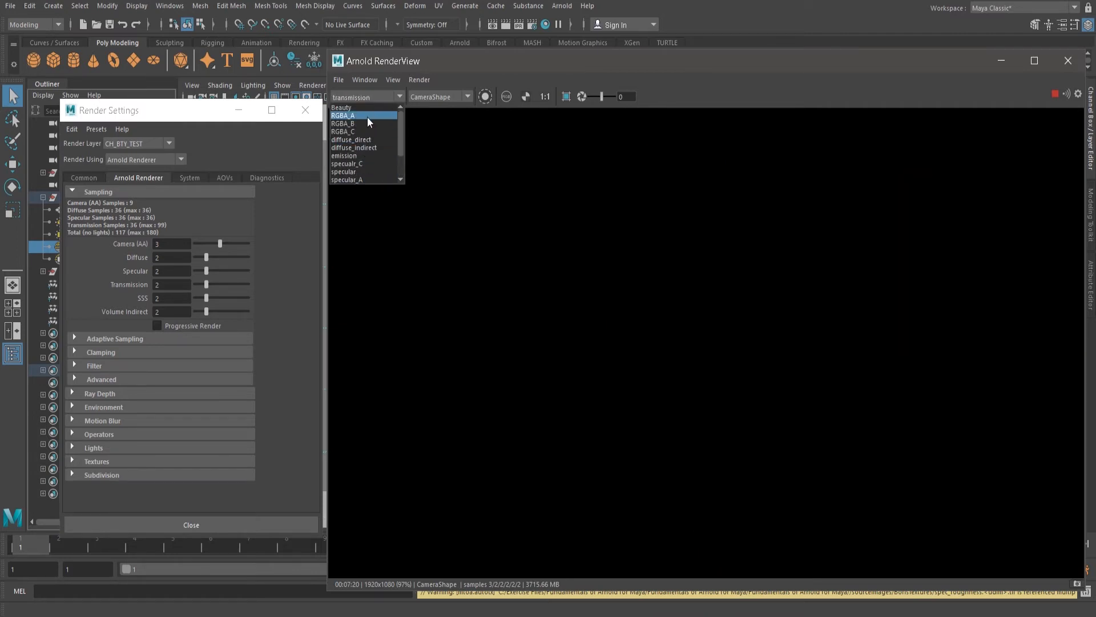
click(368, 108)
scroll(559, 305, down, 4)
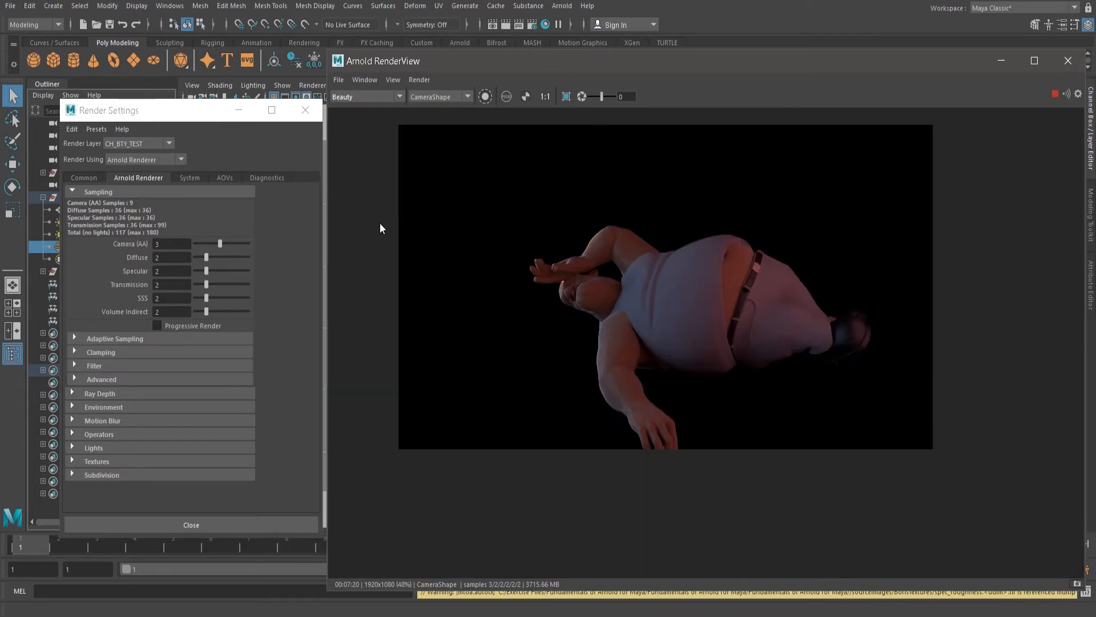
scroll(380, 224, up, 2)
Compare the sss AOV with the SSS sample setting and switch back to the Beauty render
click(372, 94)
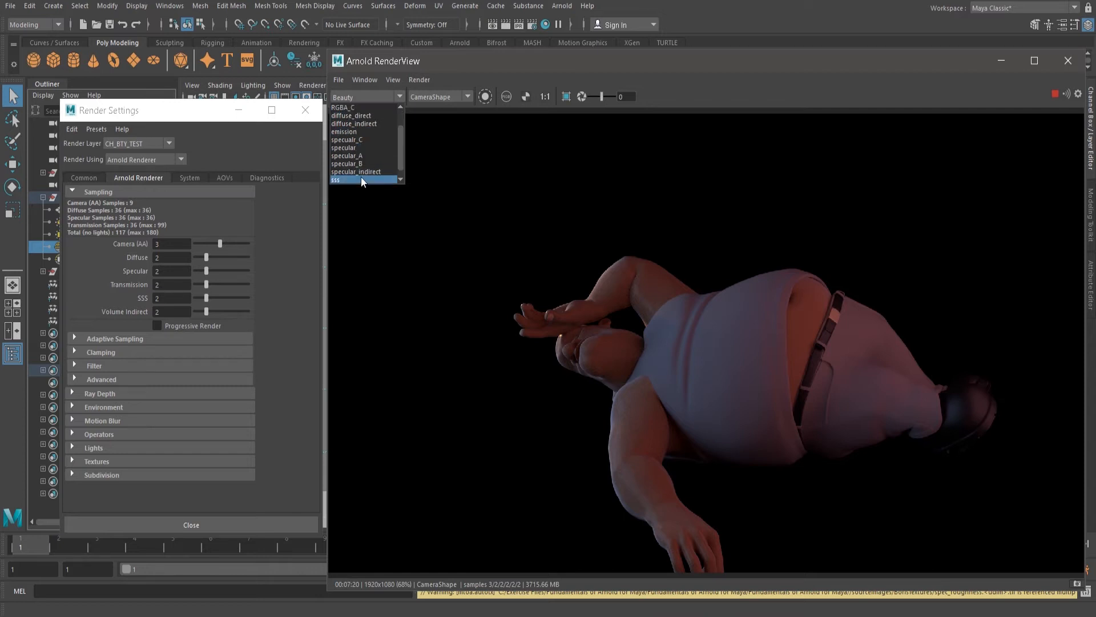
click(361, 178)
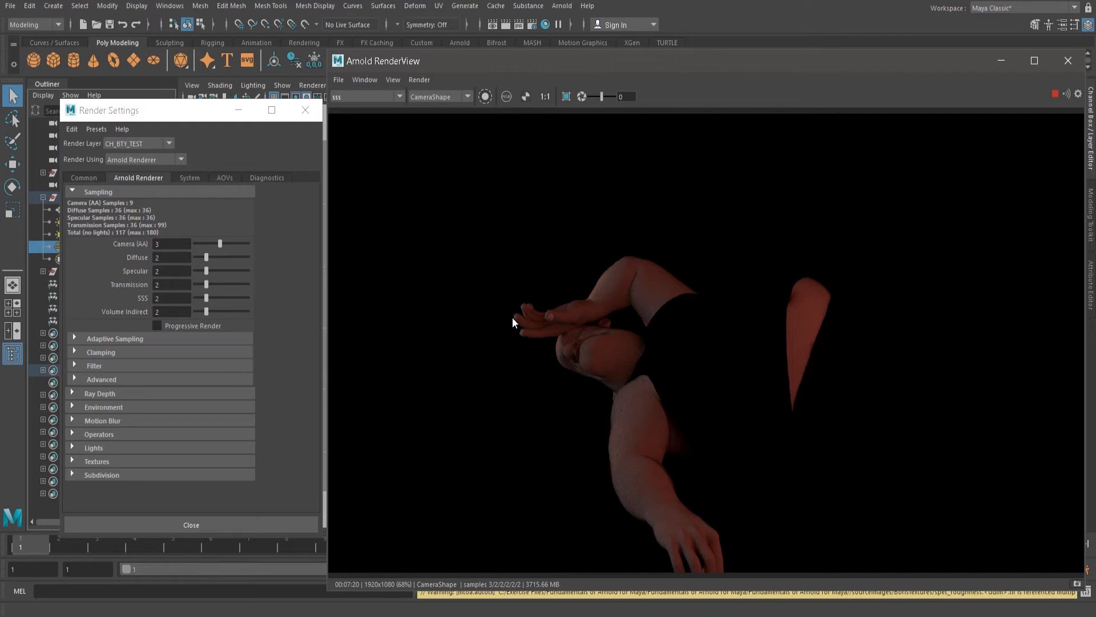
click(172, 297)
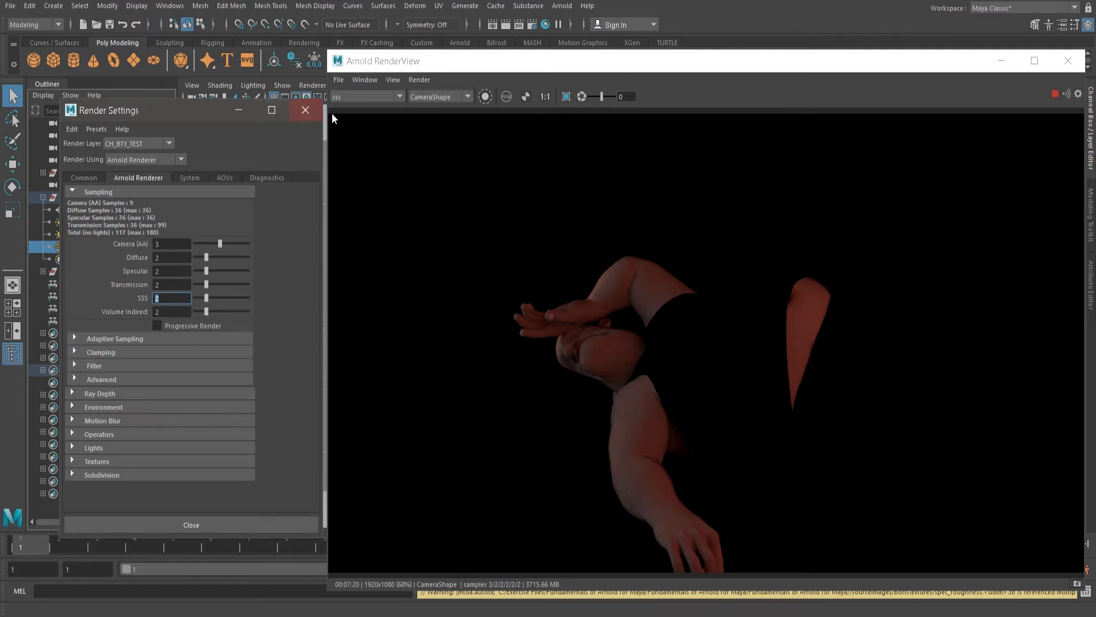
click(363, 100)
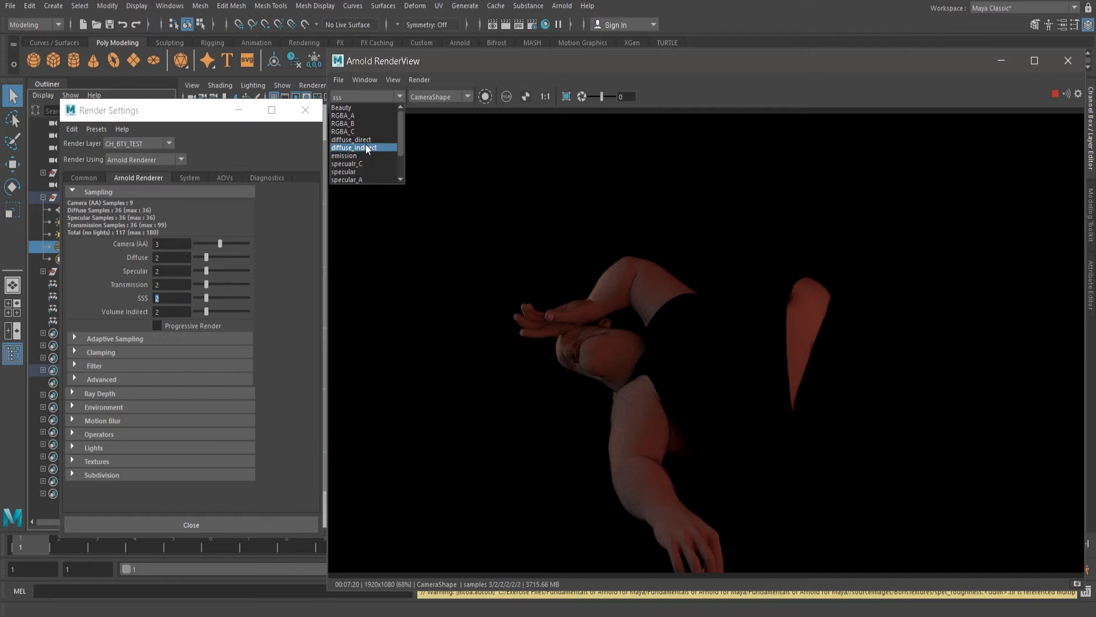
click(365, 110)
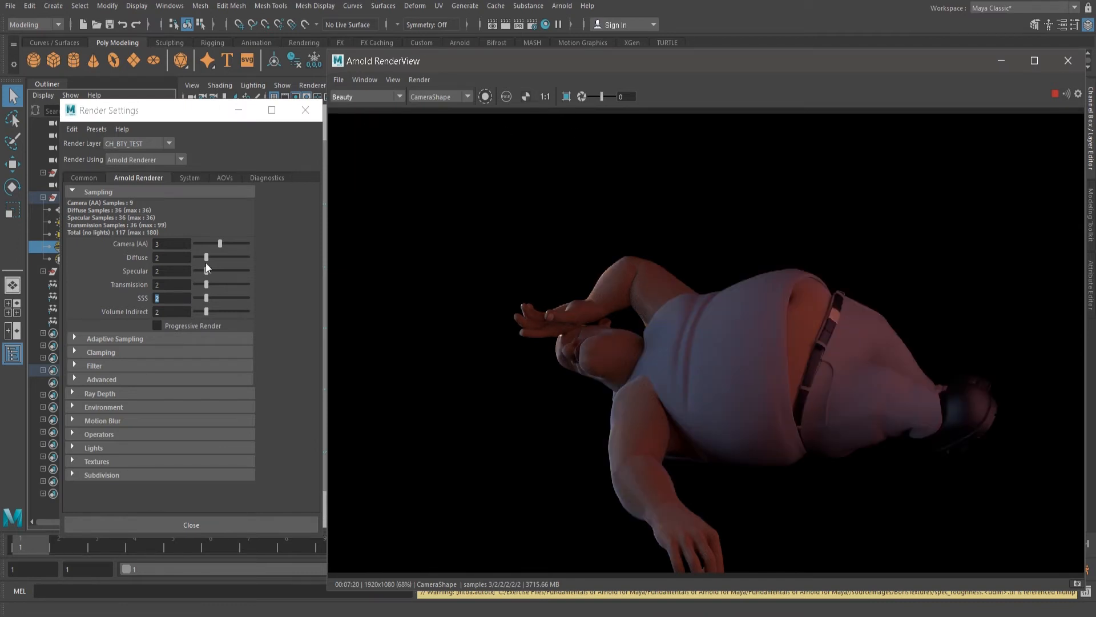
Examine the noise on the character's upper arm and shirt sleeve in the Beauty render, both close up and at full view
click(181, 258)
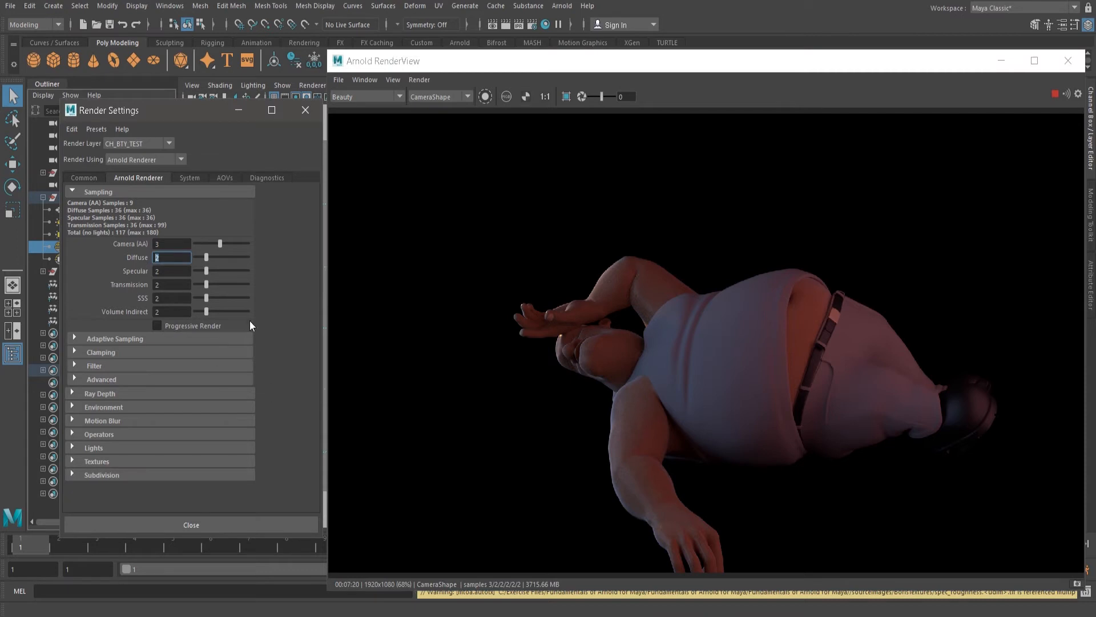
click(178, 285)
scroll(680, 281, up, 10)
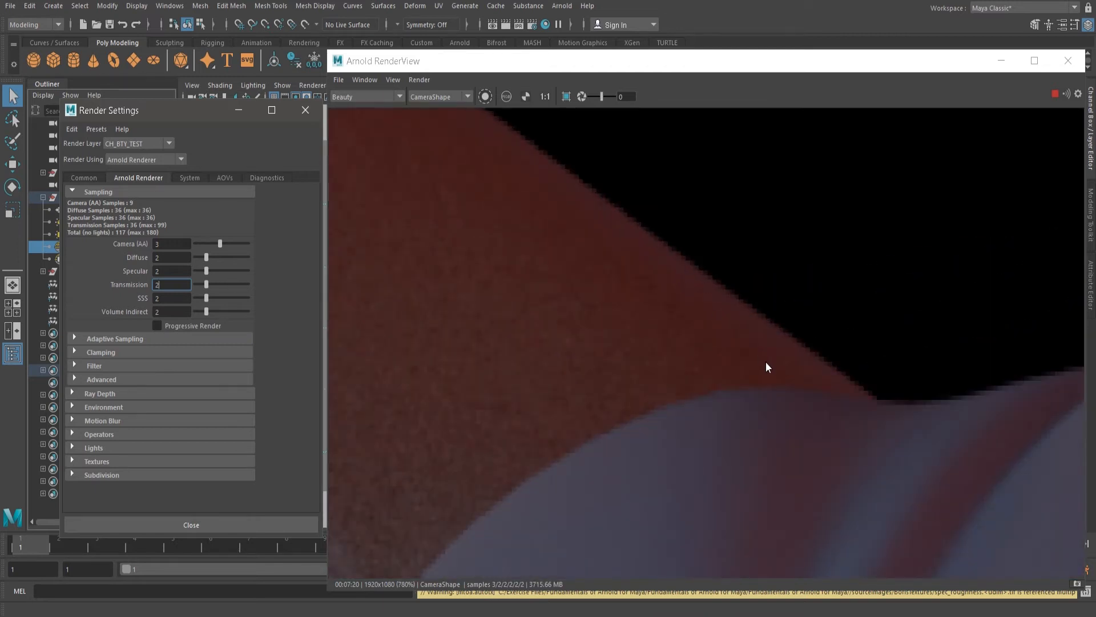
scroll(762, 314, down, 5)
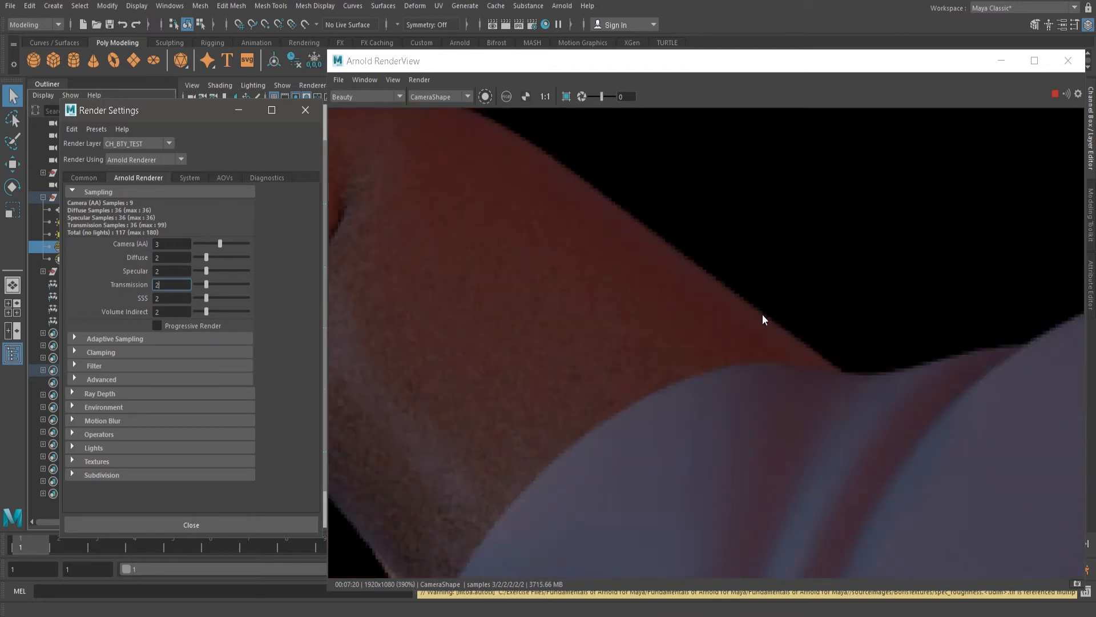
scroll(745, 301, up, 5)
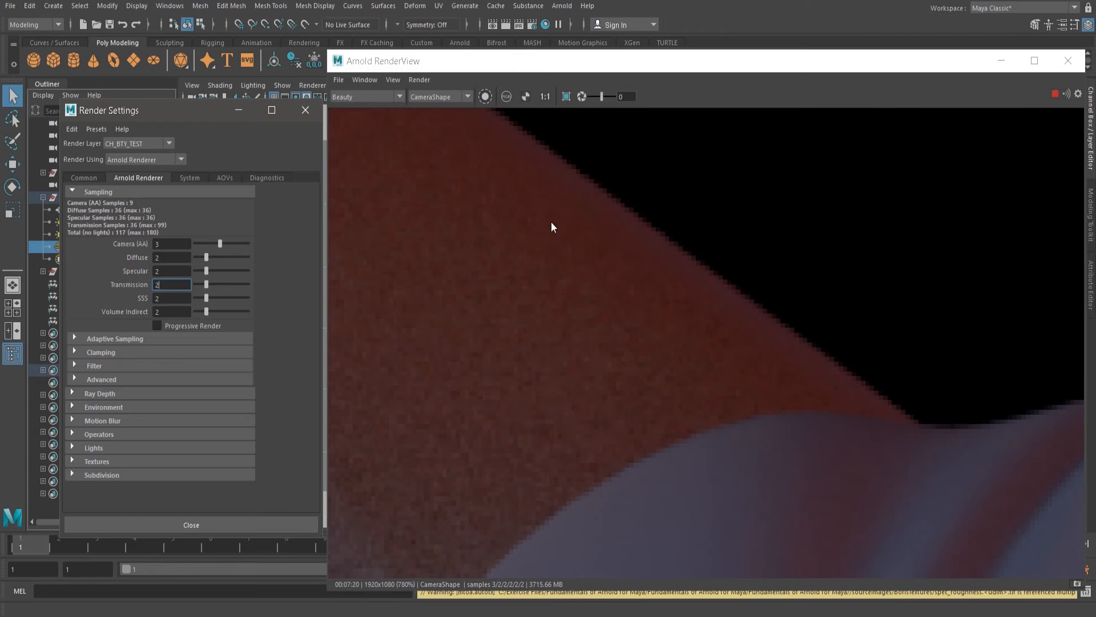
scroll(619, 378, down, 10)
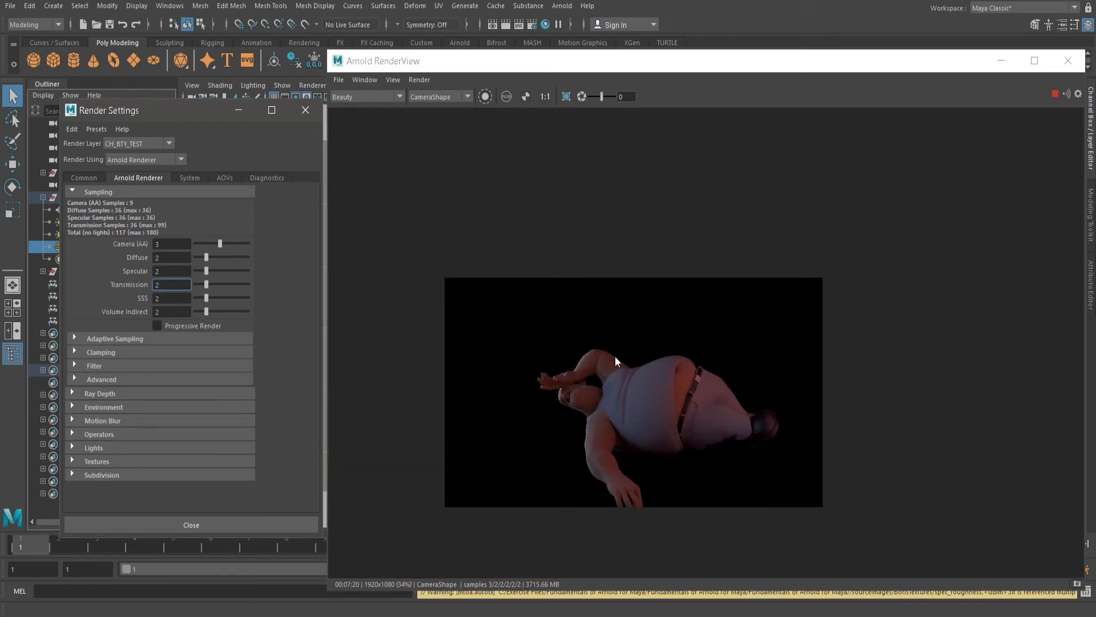
scroll(646, 433, up, 3)
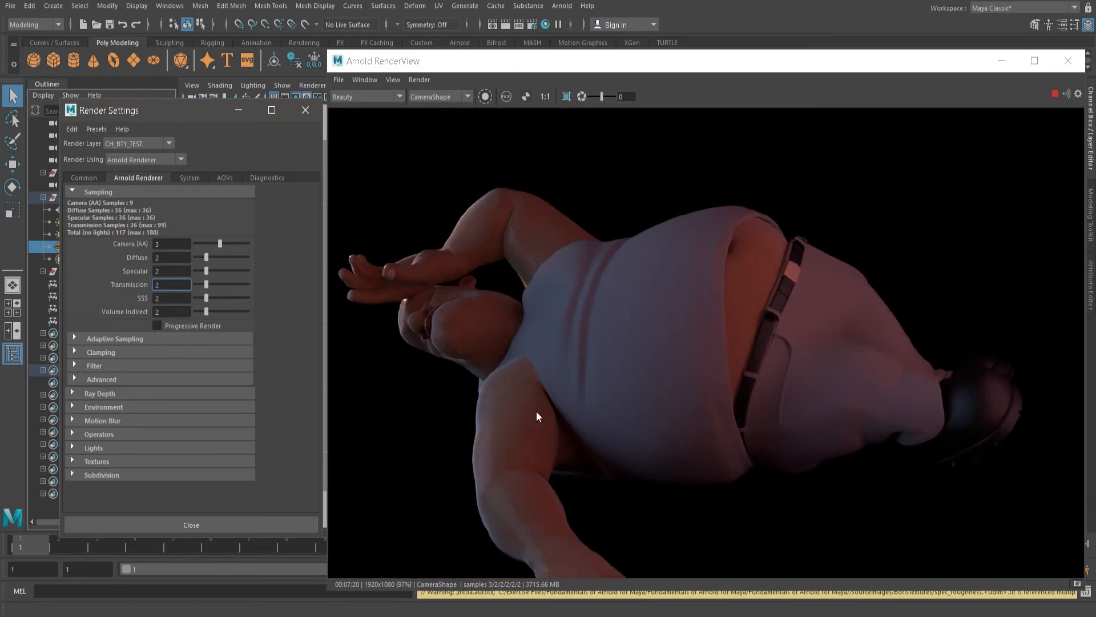
scroll(562, 273, down, 2)
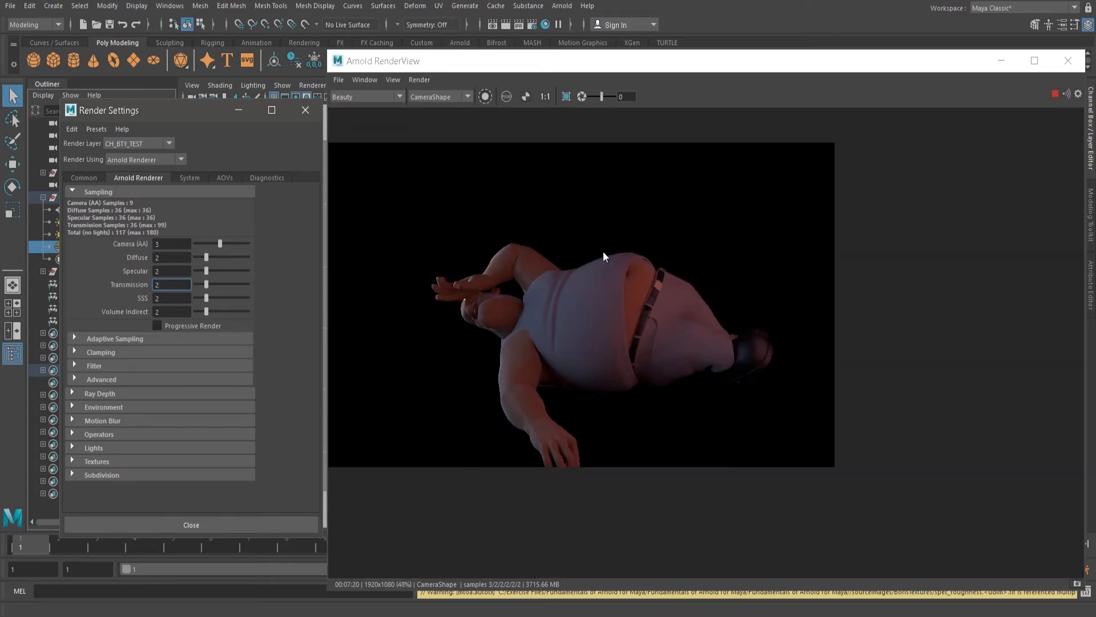
click(848, 296)
scroll(848, 297, up, 1)
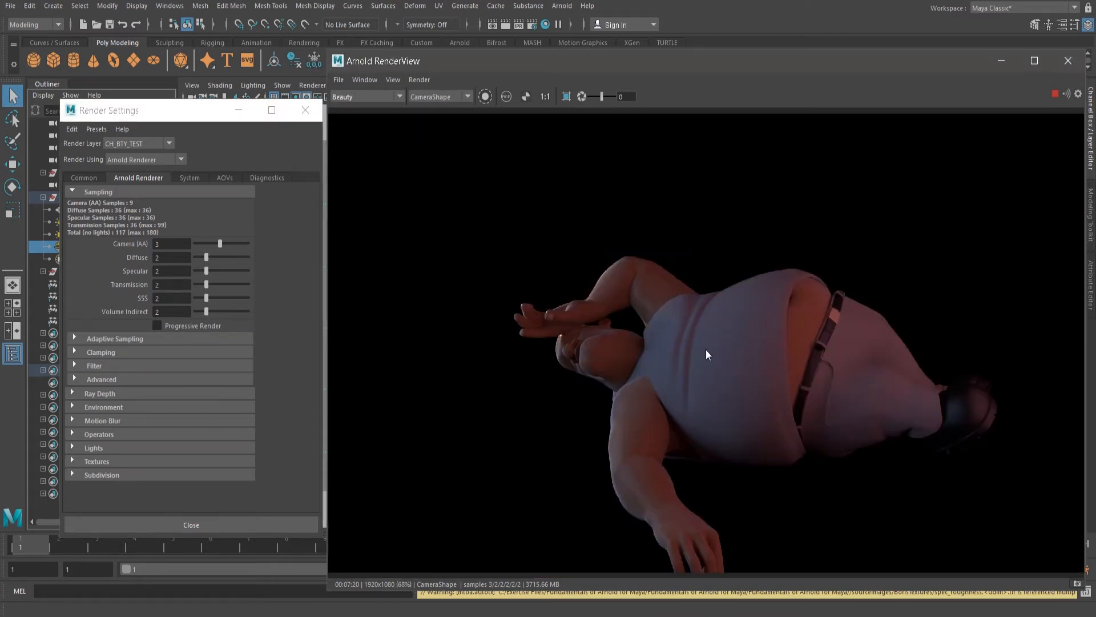
Review the Camera (AA), Diffuse, Transmission, SSS and Volume Indirect sample settings one after another
click(172, 258)
key(Tab)
key(shift+Tab)
click(155, 298)
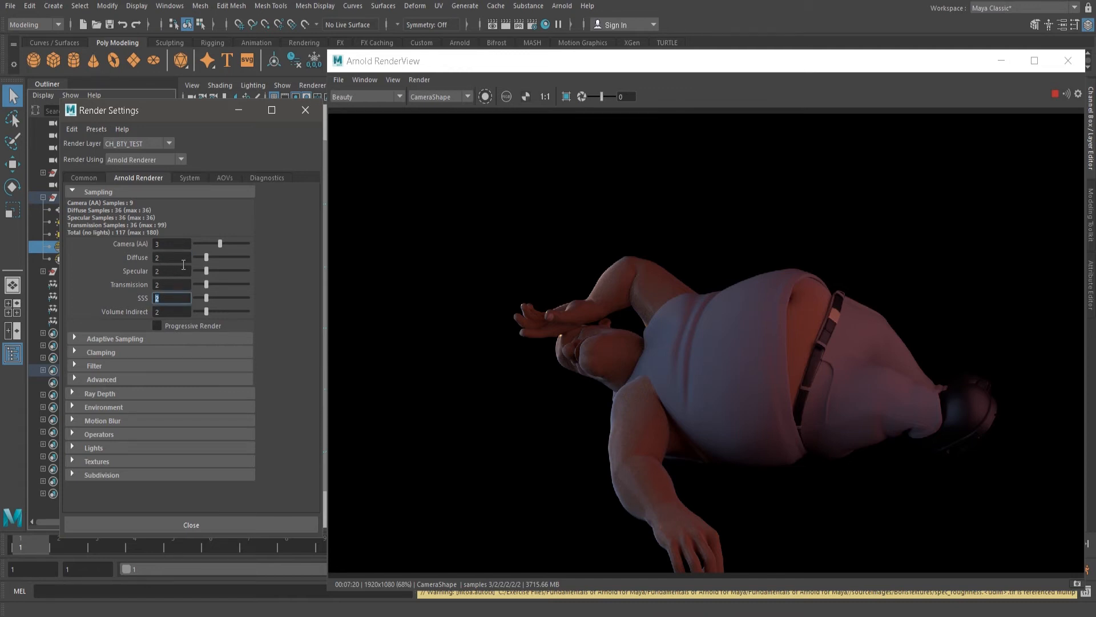
click(168, 257)
key(shift+Tab)
double_click(163, 312)
click(159, 284)
double_click(162, 300)
click(169, 260)
click(166, 244)
click(161, 261)
click(142, 243)
click(159, 257)
Try Camera (AA) samples of 4 and restore the value to 3
click(158, 243)
text(4)
key(Tab)
key(Tab)
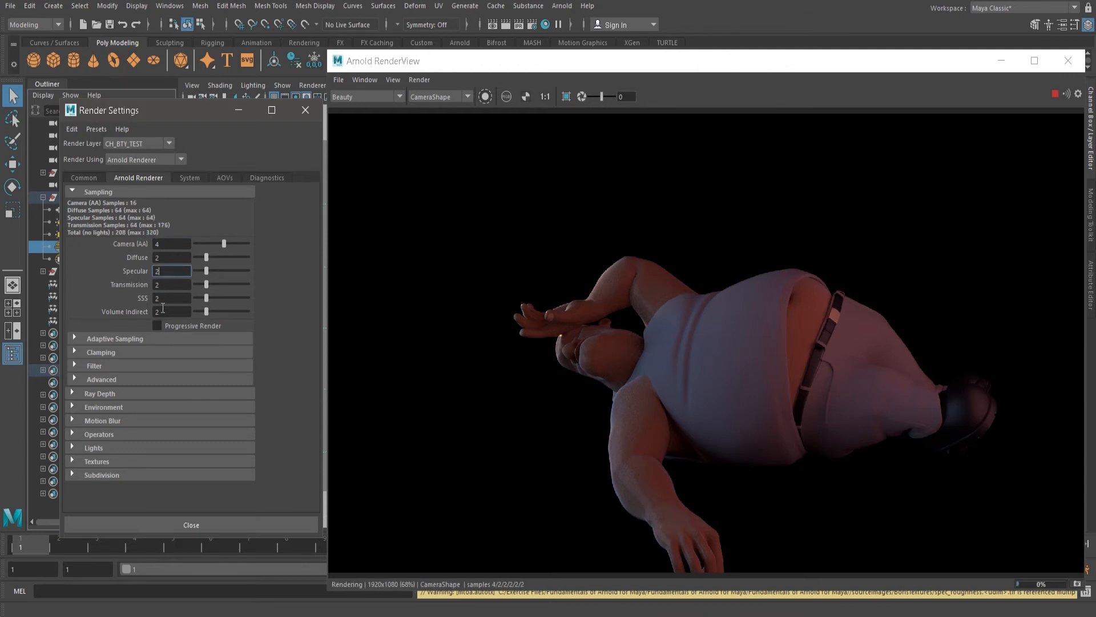
click(169, 245)
text(3)
key(Tab)
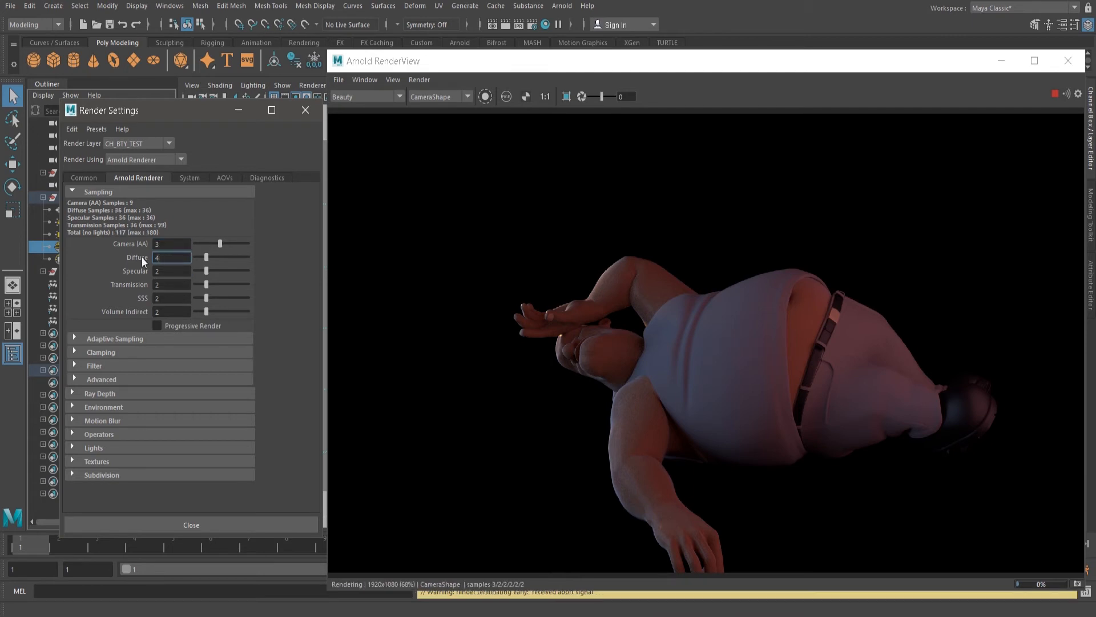
Try Diffuse samples of 4 and restore the value to 2
text(4)
click(162, 272)
click(178, 258)
text(2)
key(Return)
click(175, 258)
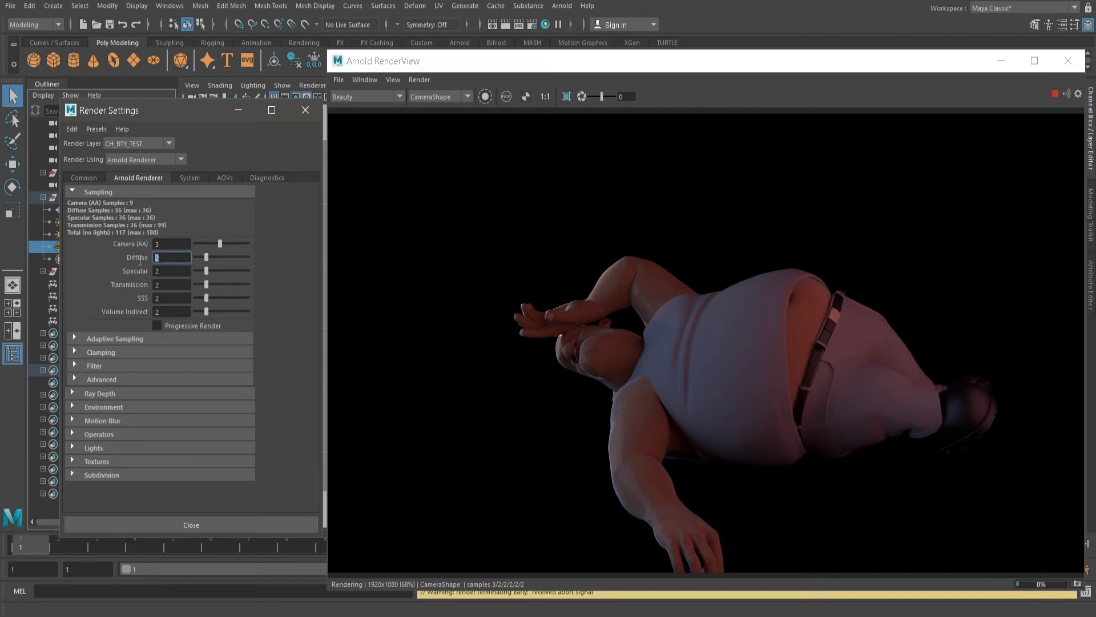
click(359, 96)
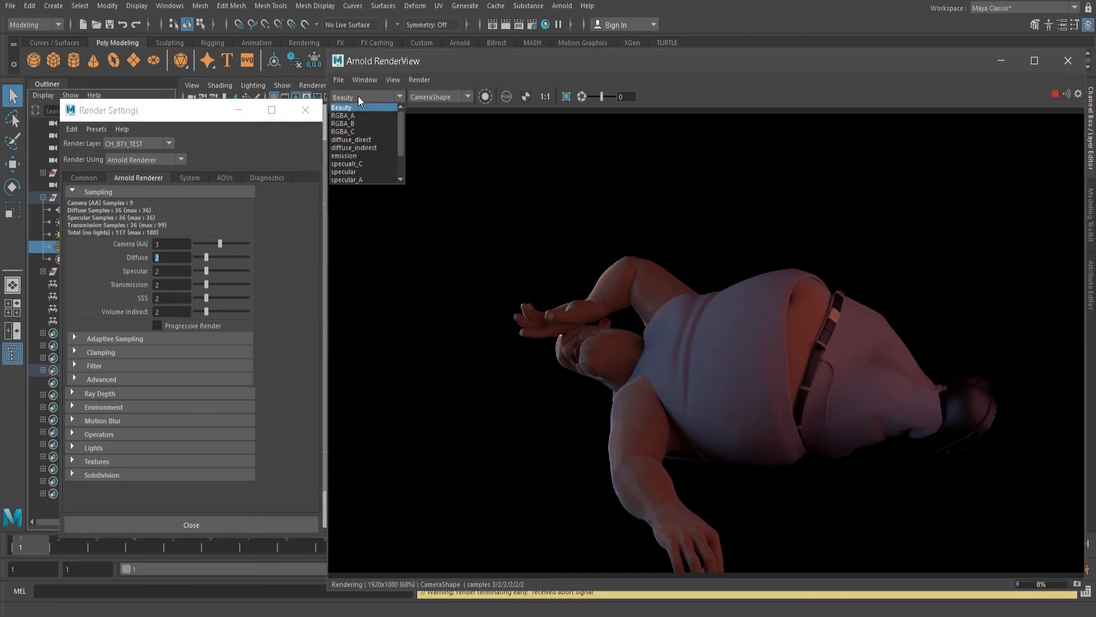
click(358, 96)
Set the Volume Indirect, SSS, Transmission, Specular and Diffuse samples all to 0
click(177, 273)
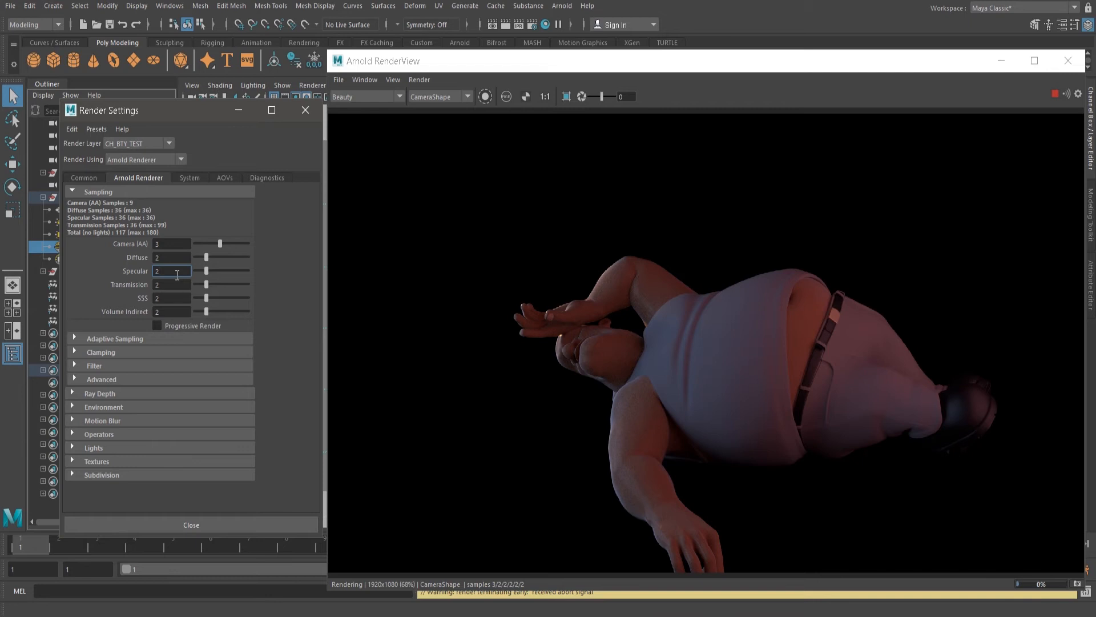
click(163, 312)
text(0)
key(shift+Tab)
text(0)
key(shift+Tab)
text(0)
key(shift+Tab)
text(0)
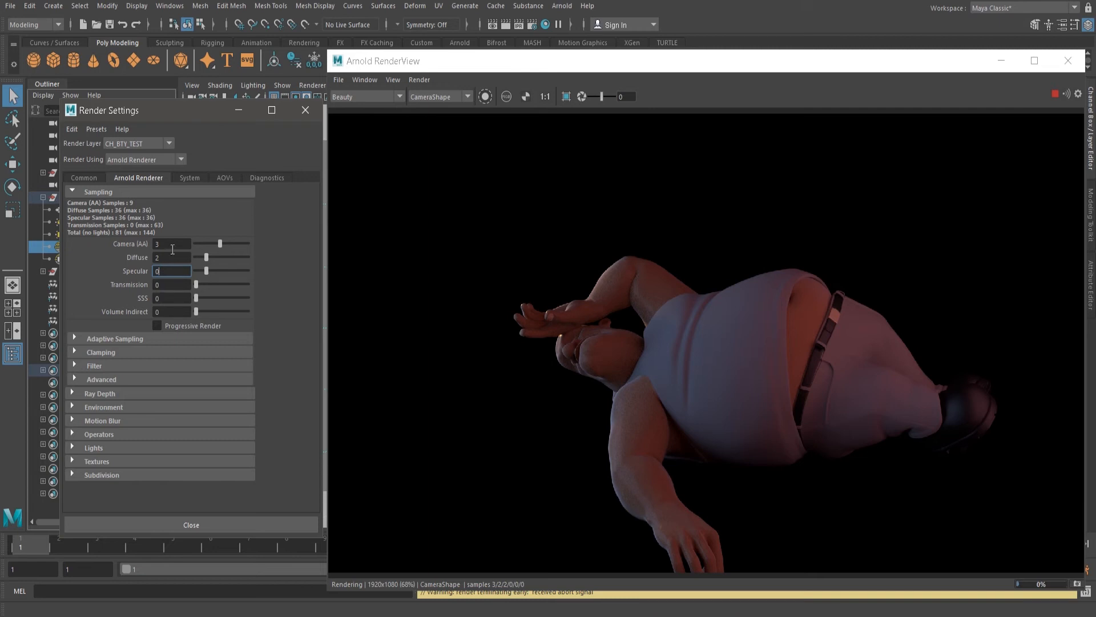
key(shift+Tab)
key(Return)
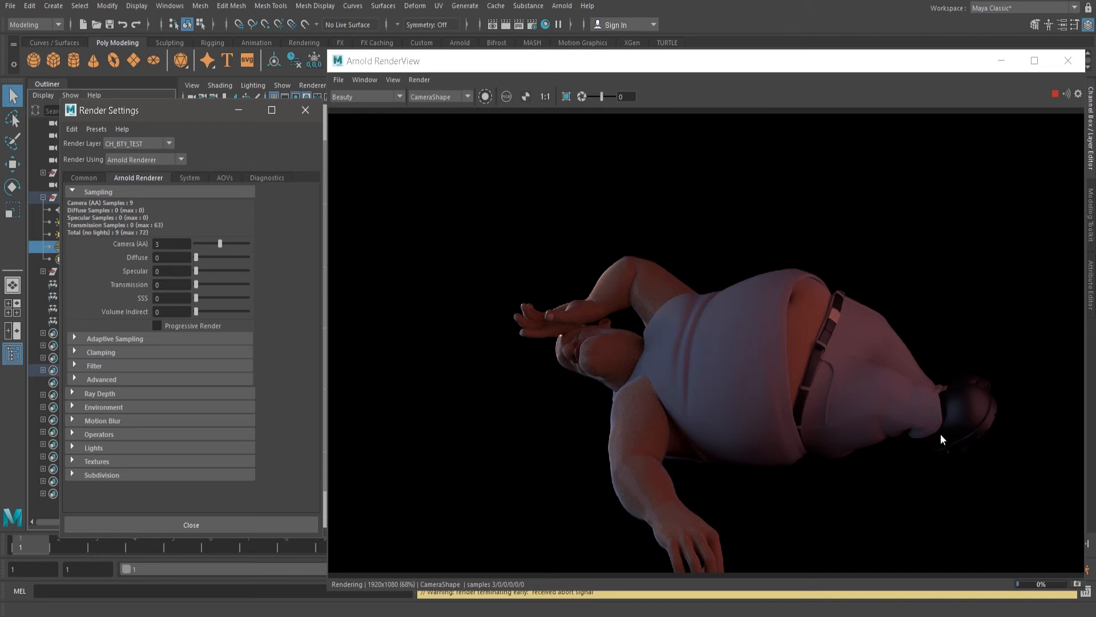
Store a snapshot of the render and rename it "sample 3,,2,2,2,2,2"
click(1079, 586)
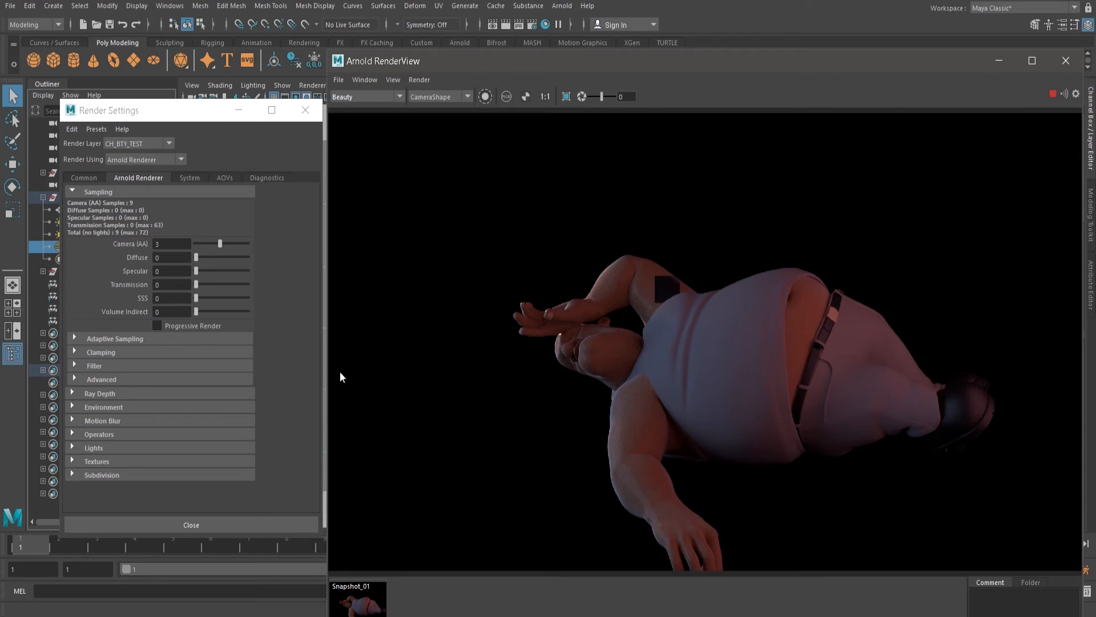
drag(598, 57, 598, 12)
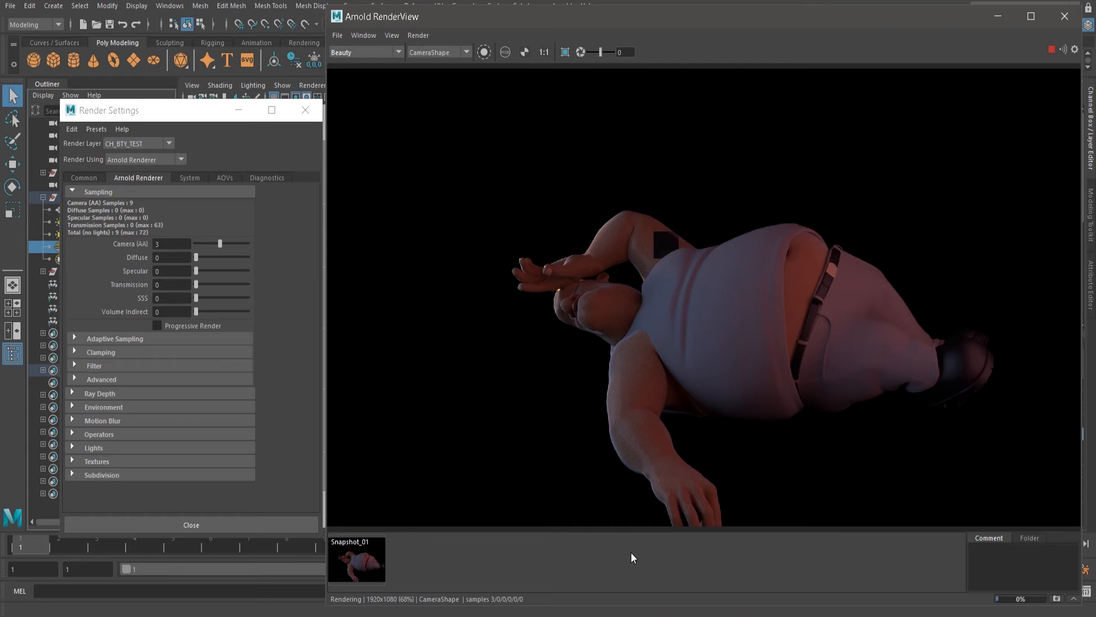
right_click(359, 548)
click(397, 578)
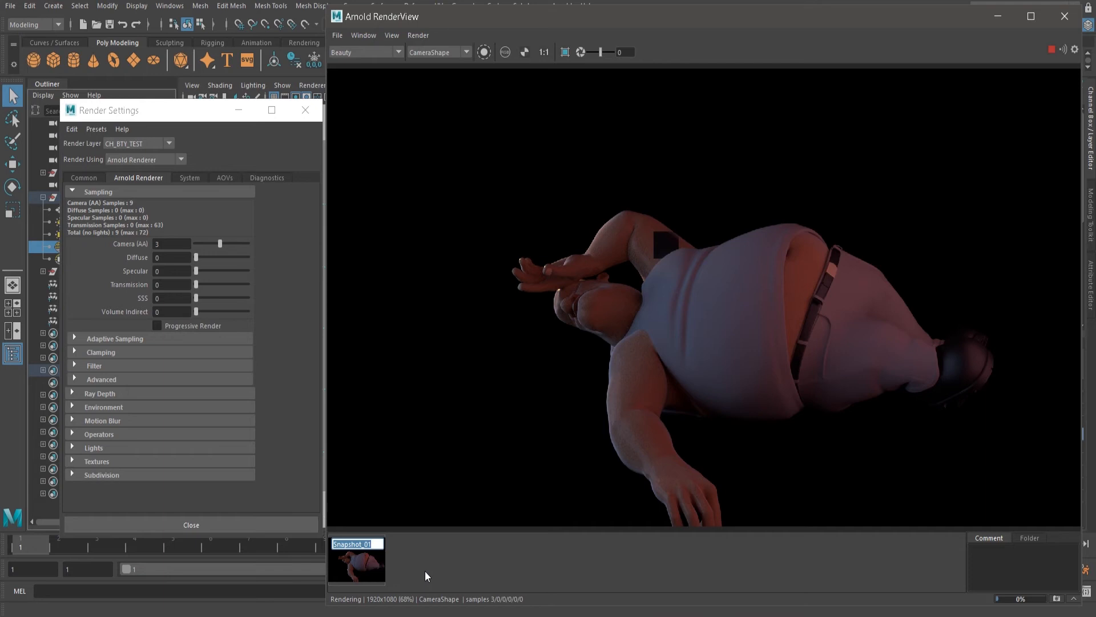
text(sample 3,,2,2,2,2,2)
key(Return)
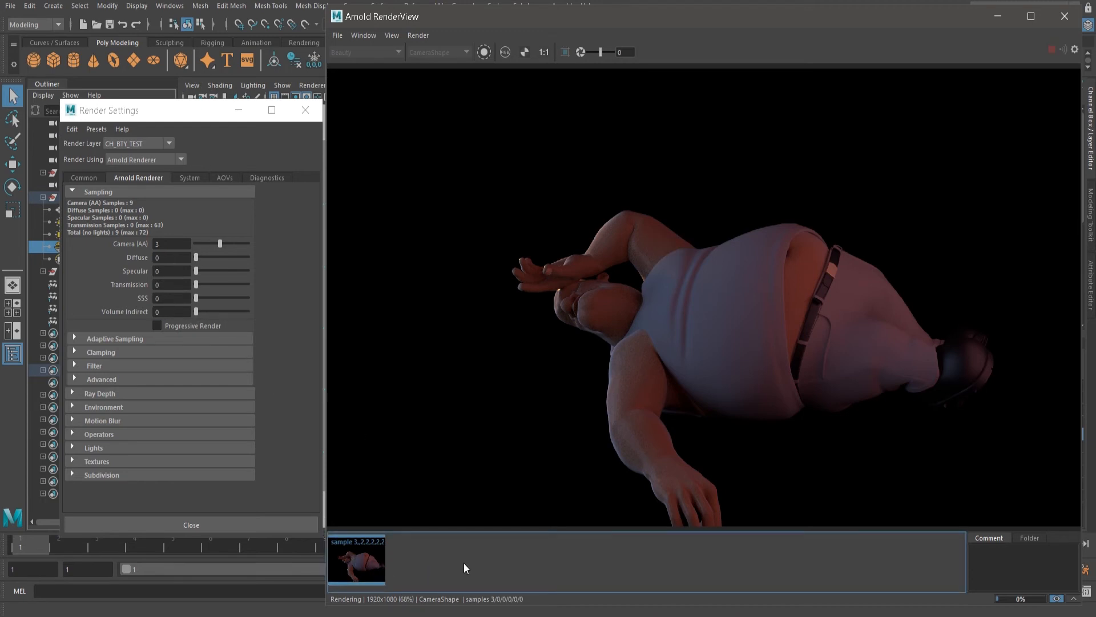
Switch from the stored snapshot to the current render and examine the character's arm and shirt up close
click(372, 553)
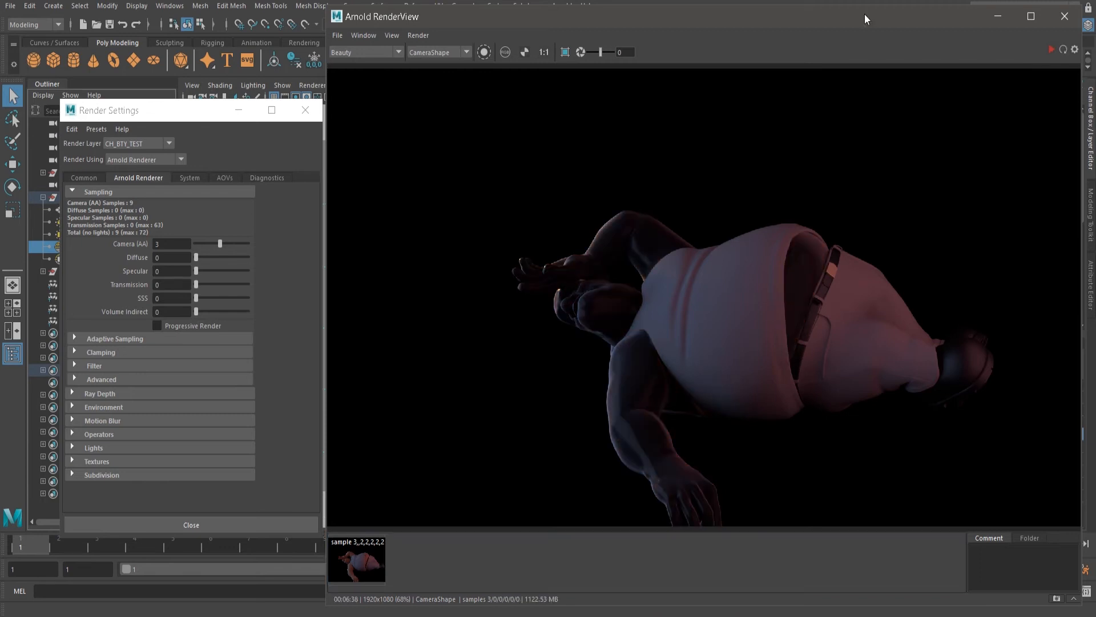
drag(189, 245, 132, 249)
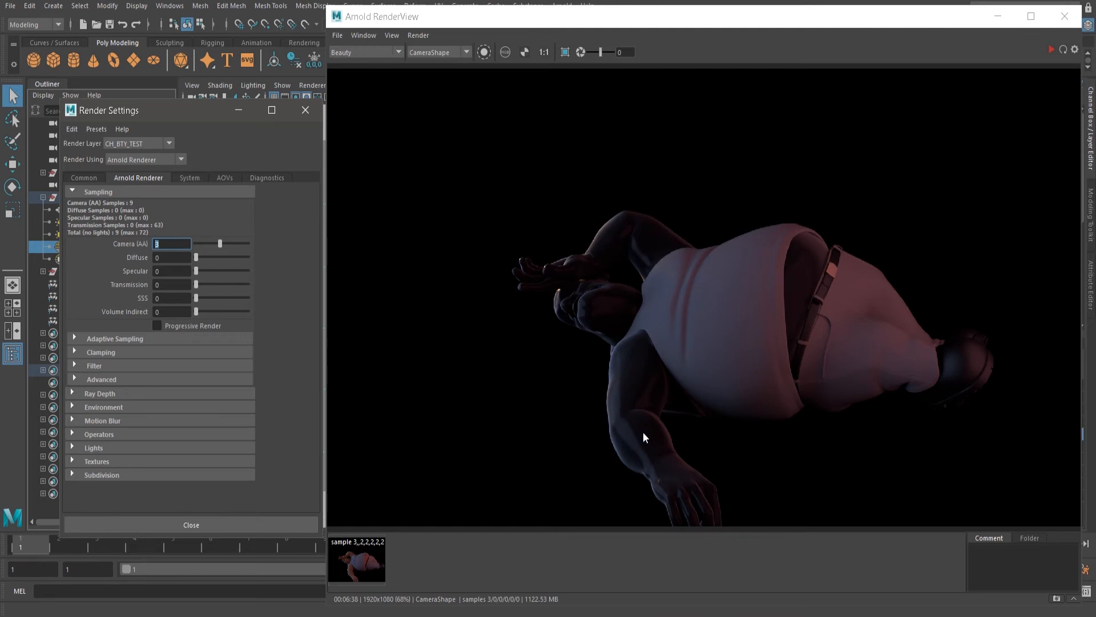
scroll(647, 403, up, 5)
scroll(636, 392, down, 6)
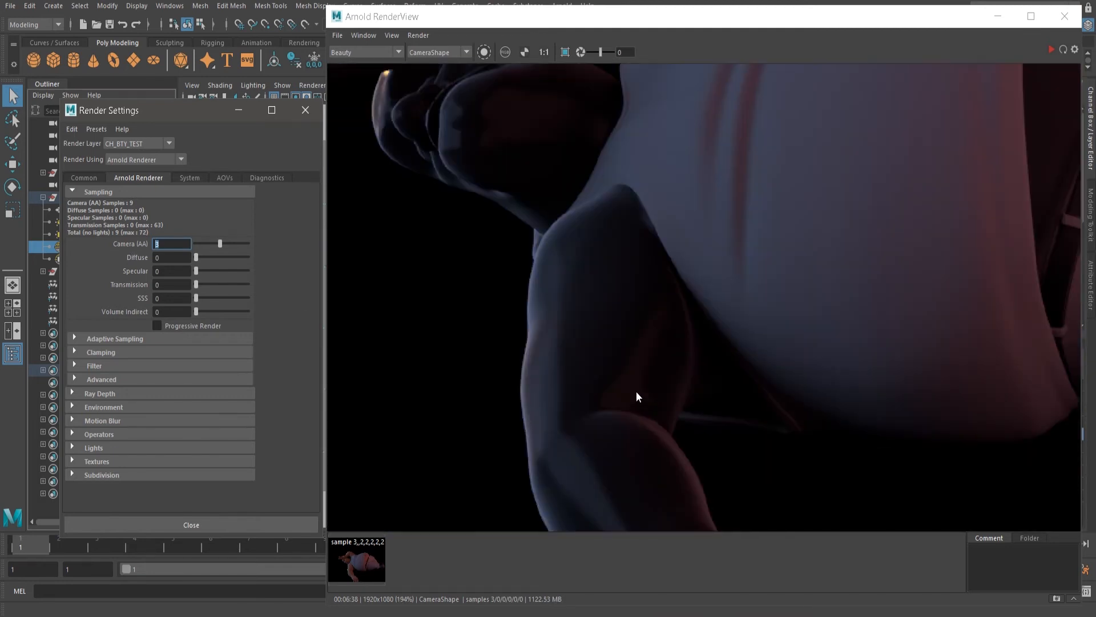
Examine the whole character in the Beauty render, then inspect its diffuse_indirect AOV
scroll(800, 286, up, 4)
scroll(787, 327, down, 8)
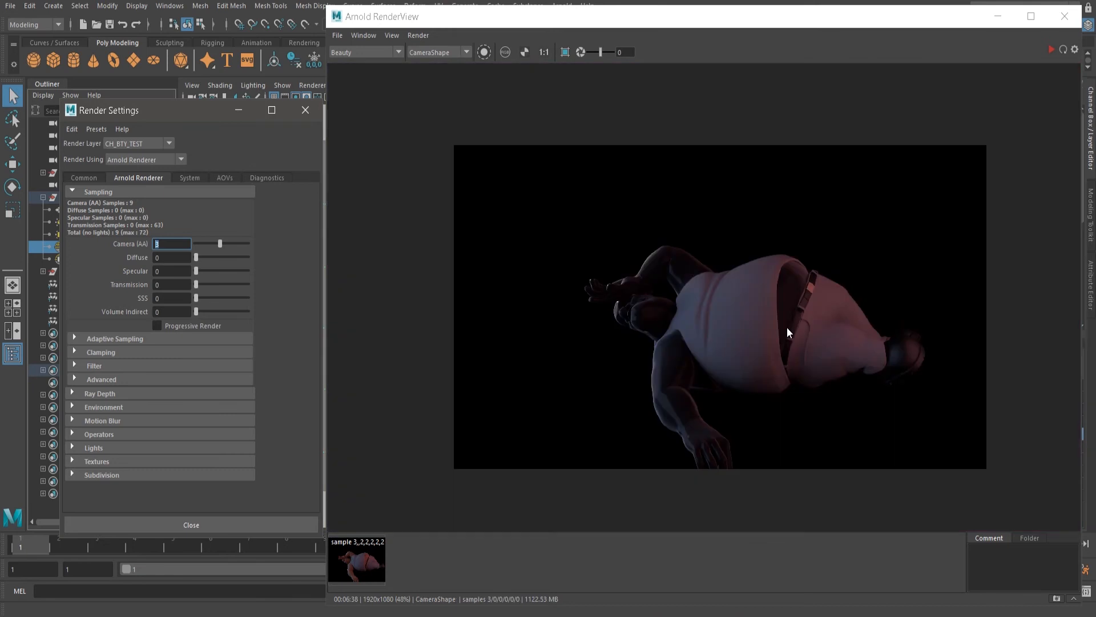
scroll(794, 334, up, 9)
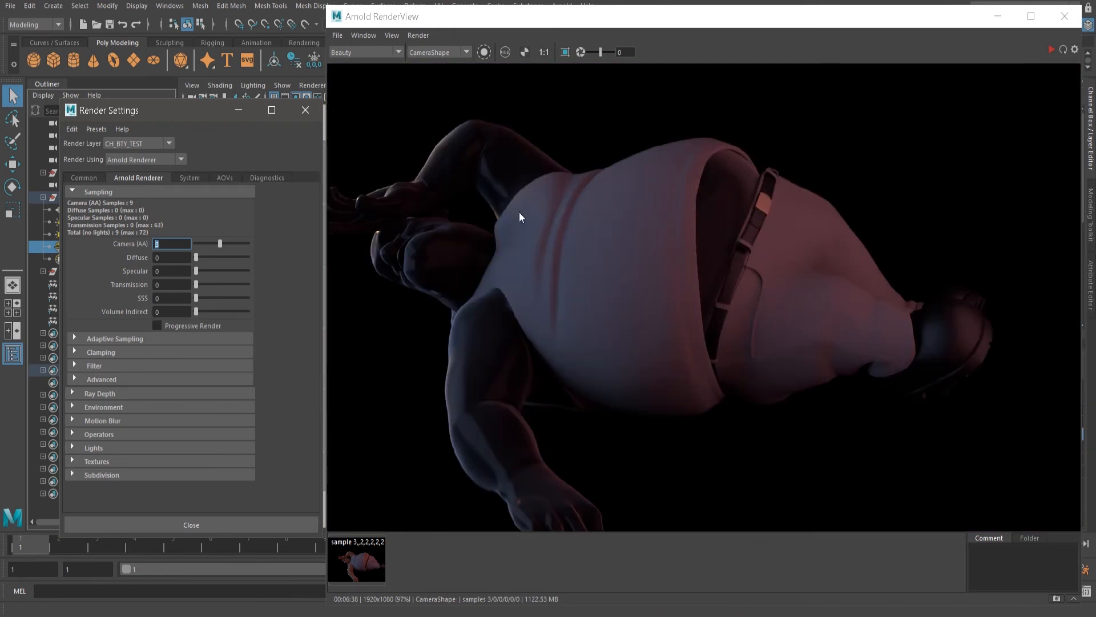
click(368, 53)
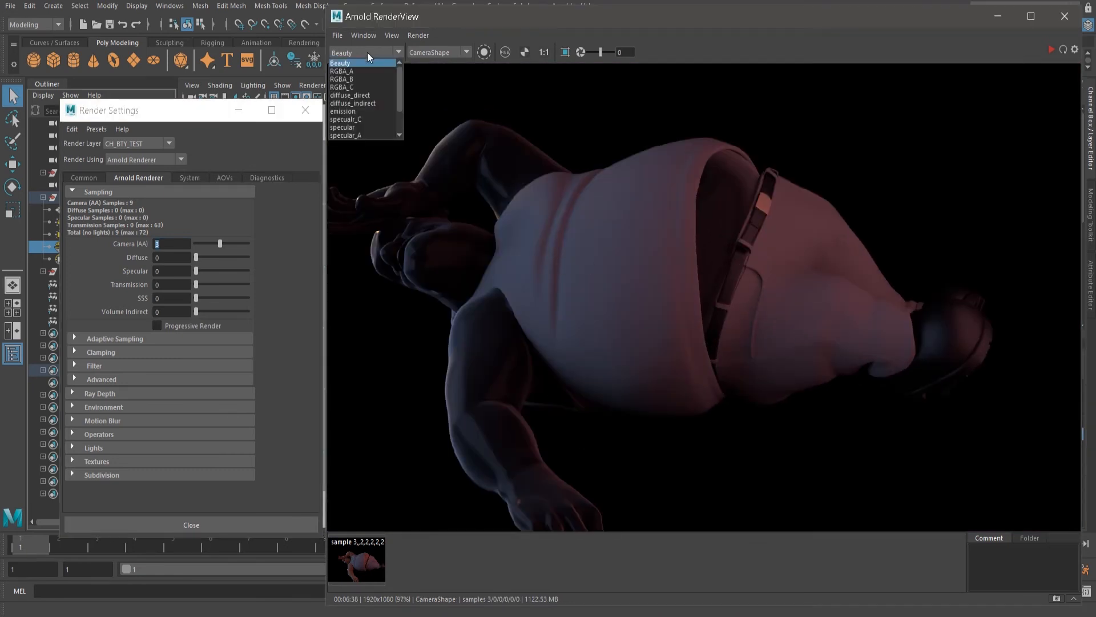
click(365, 103)
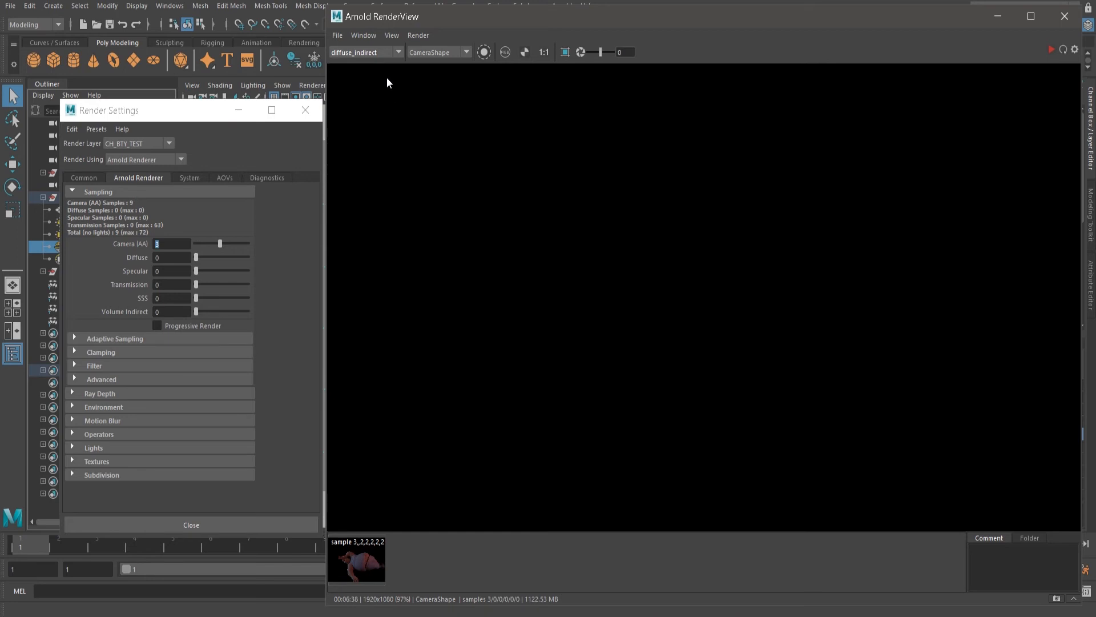
click(385, 53)
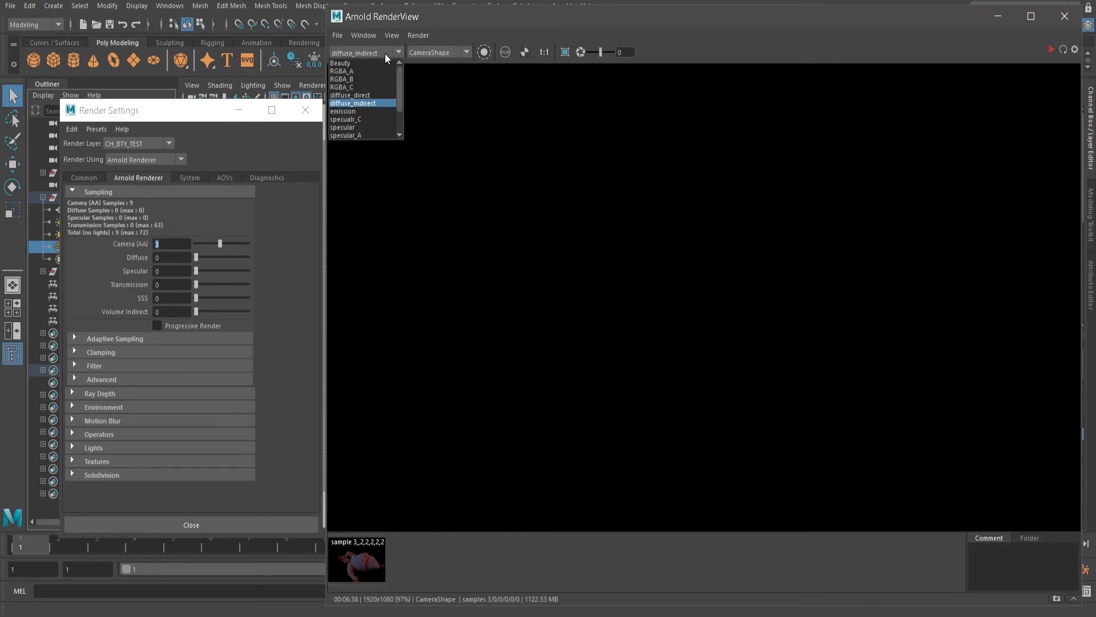
click(385, 53)
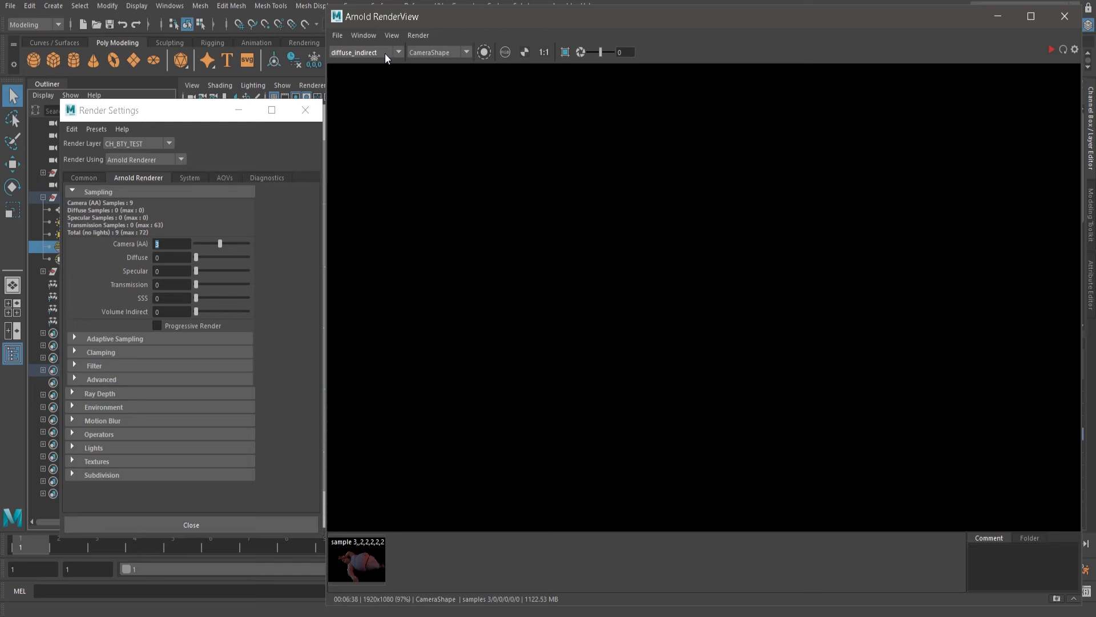
click(165, 274)
click(157, 285)
click(160, 298)
key(Tab)
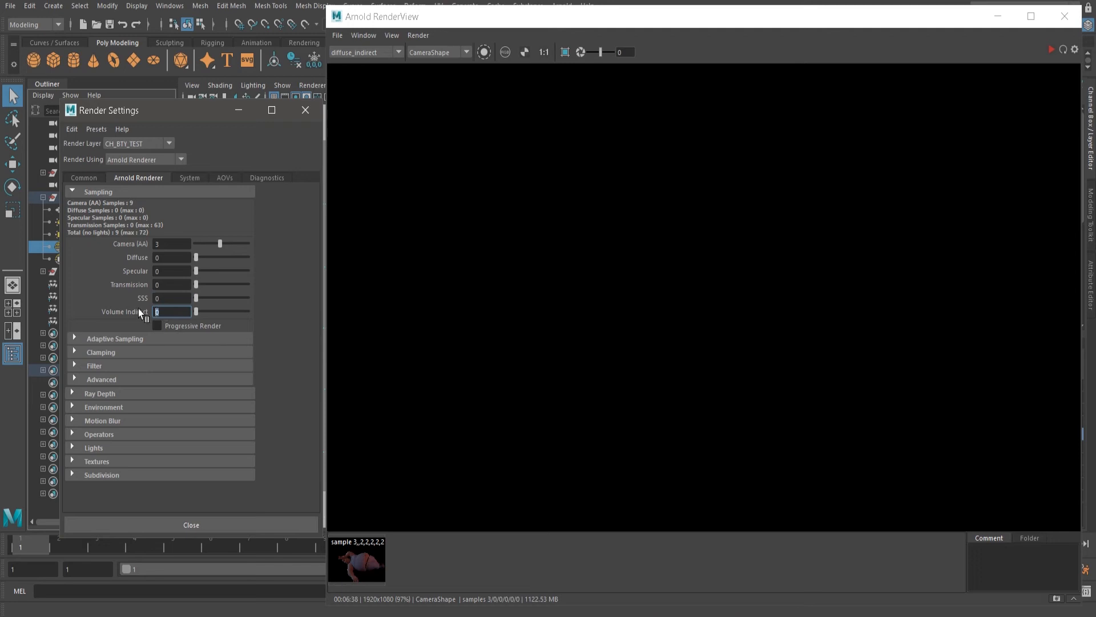
click(163, 258)
Compare the diffuse_direct and diffuse_indirect AOVs, then inspect the specular_indirect AOV
click(376, 53)
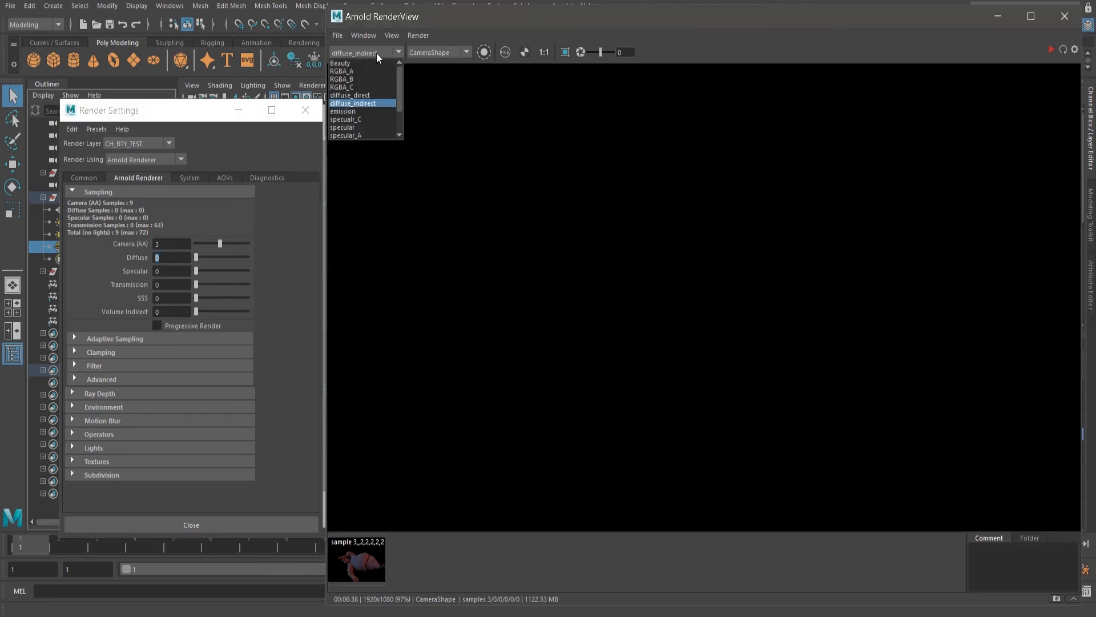
click(373, 96)
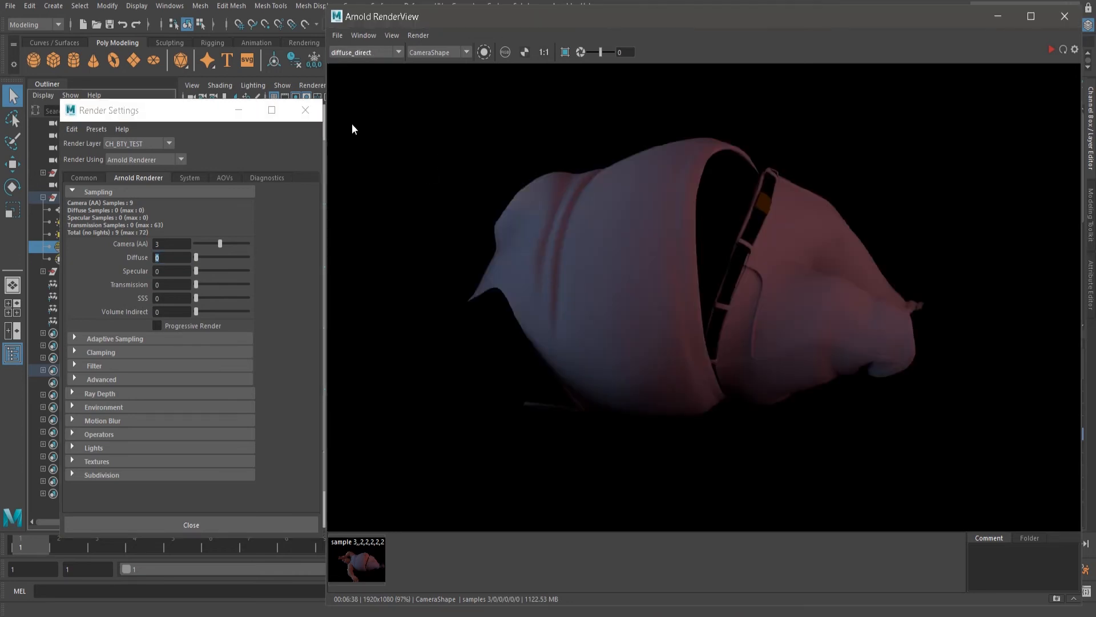
click(366, 55)
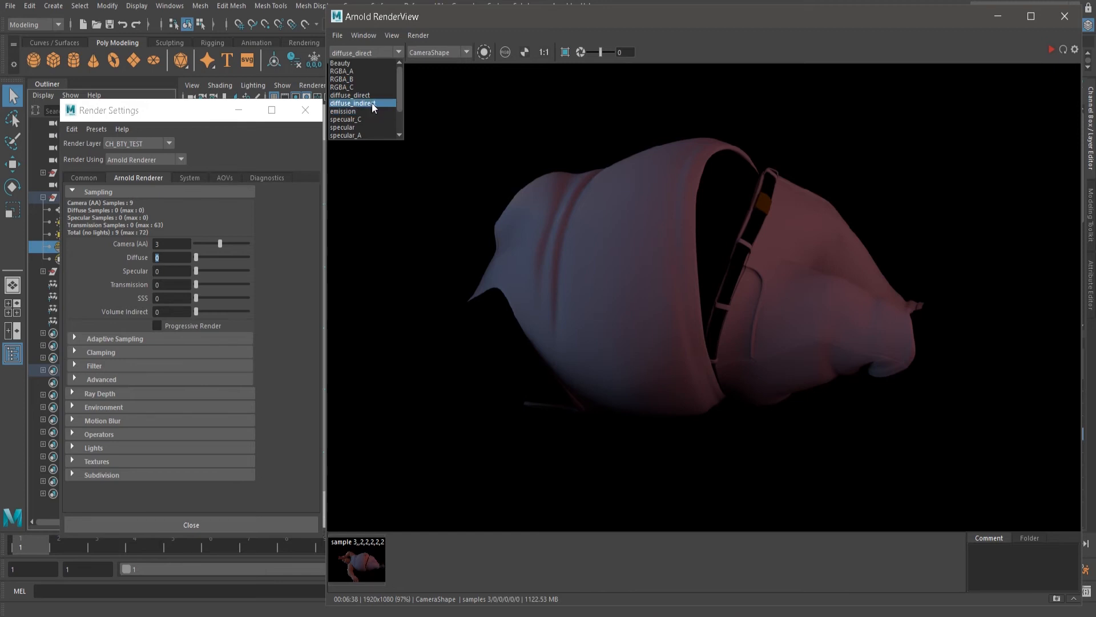
click(372, 102)
click(366, 55)
scroll(366, 136, down, 1)
click(366, 128)
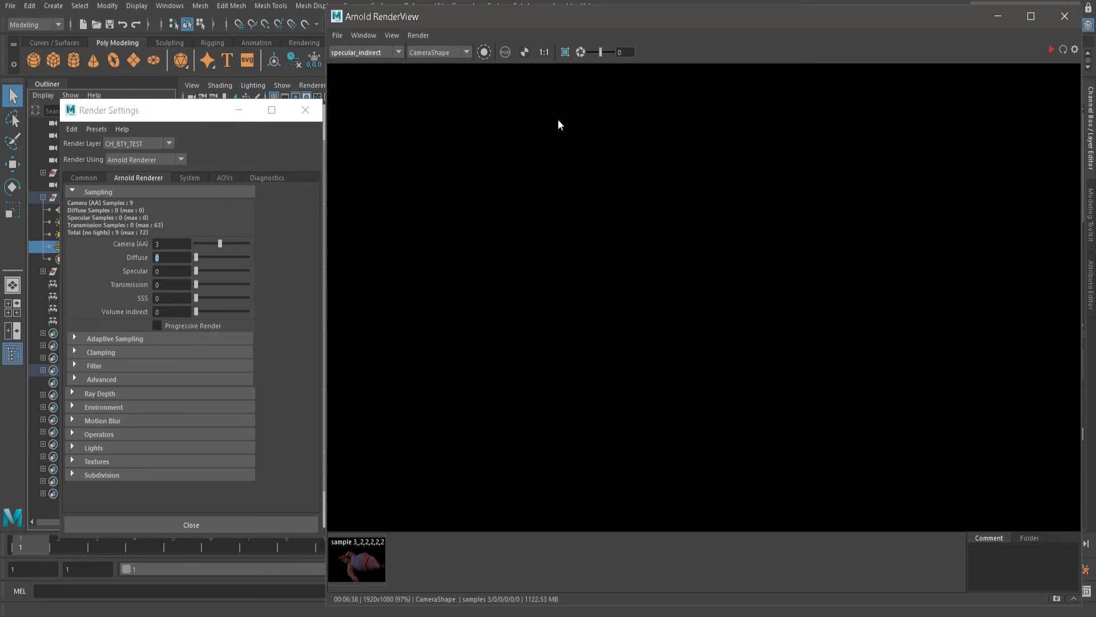
Check the direct specular AOVs, including specular_B, and return the render display to Beauty
click(368, 51)
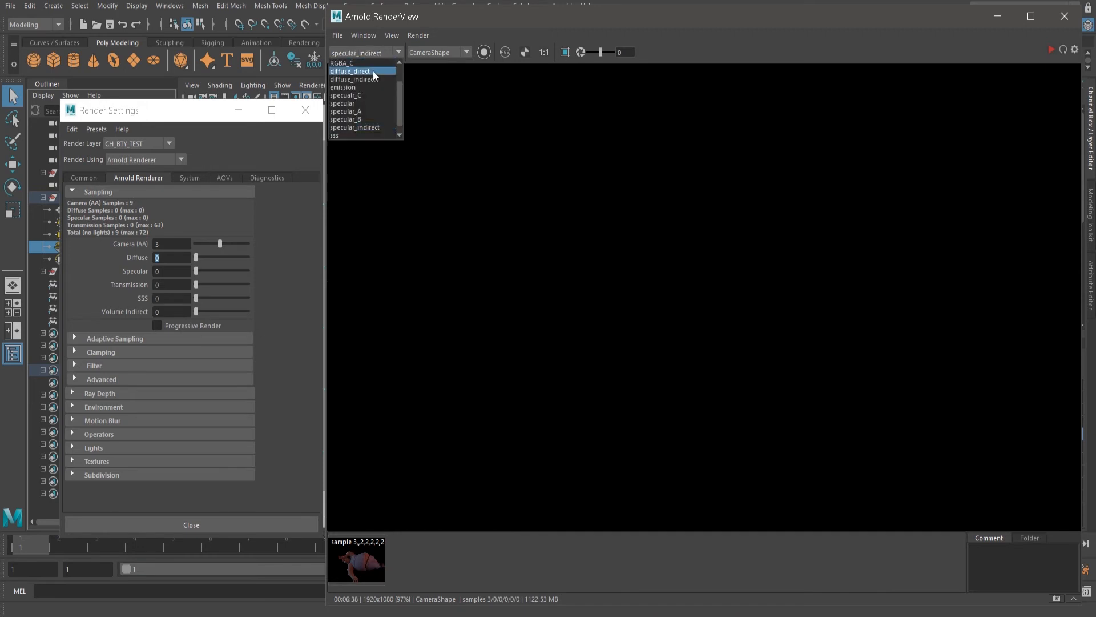
click(374, 122)
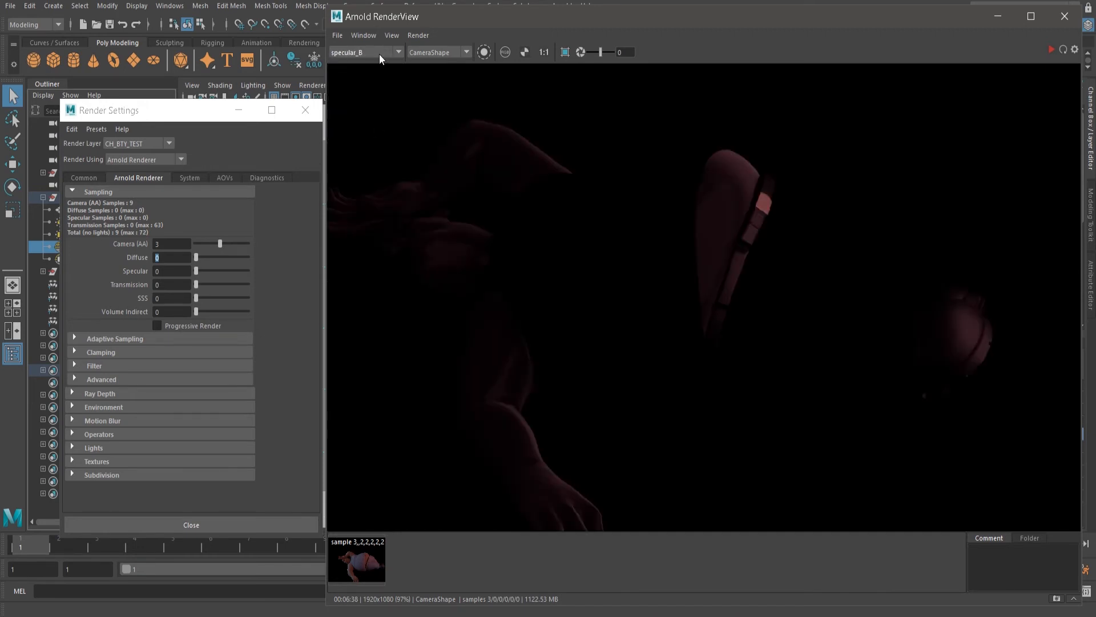
click(379, 52)
click(379, 111)
click(371, 50)
click(362, 62)
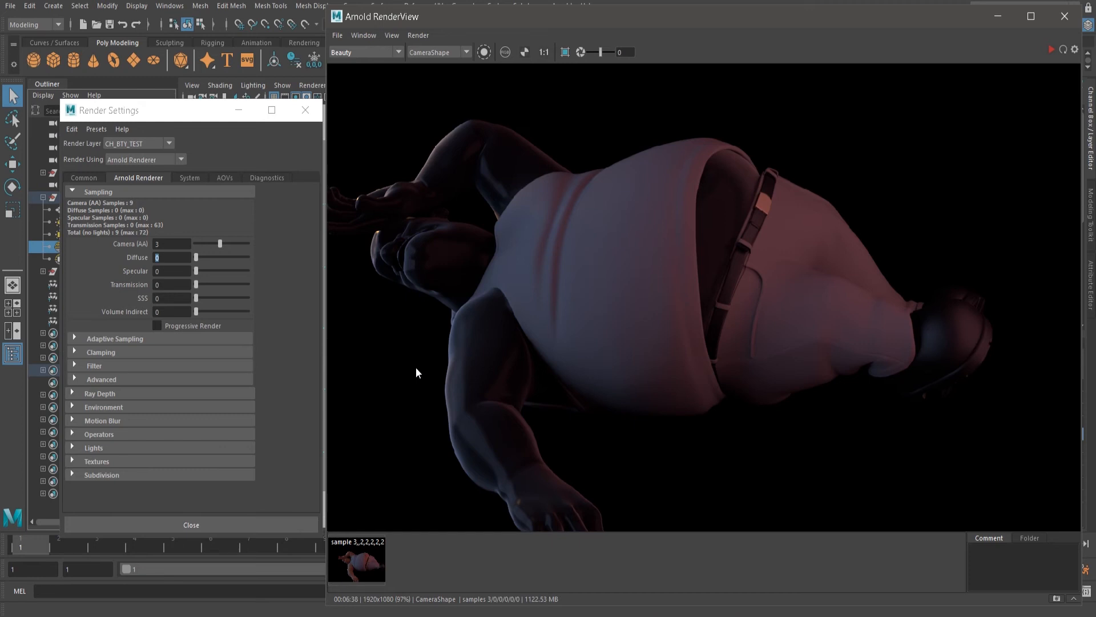
scroll(417, 369, down, 2)
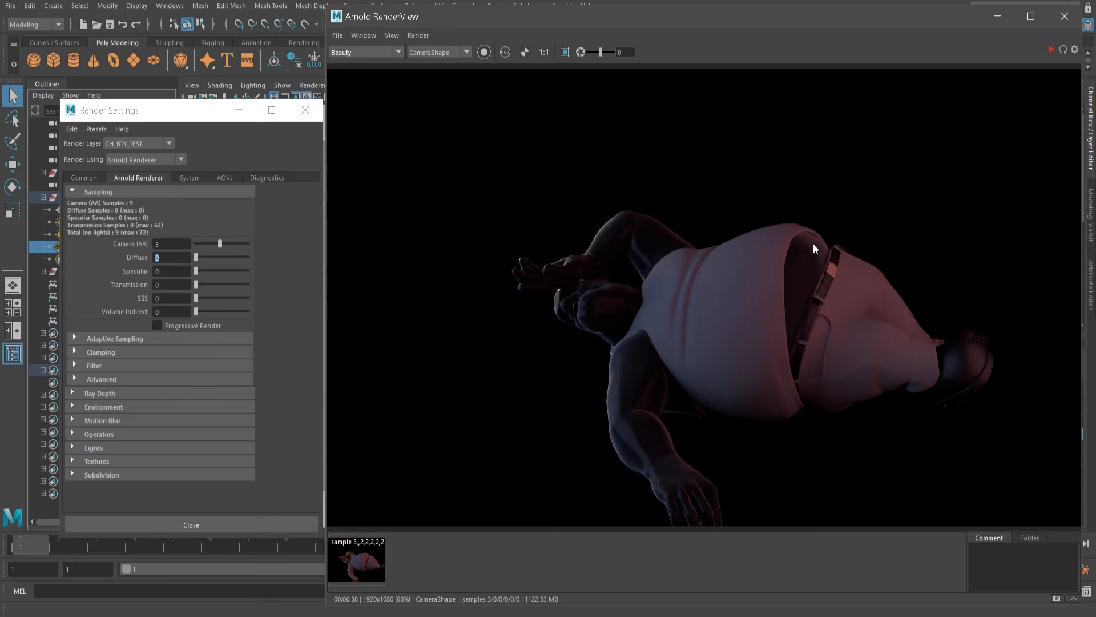
click(178, 270)
click(171, 284)
click(174, 298)
click(167, 311)
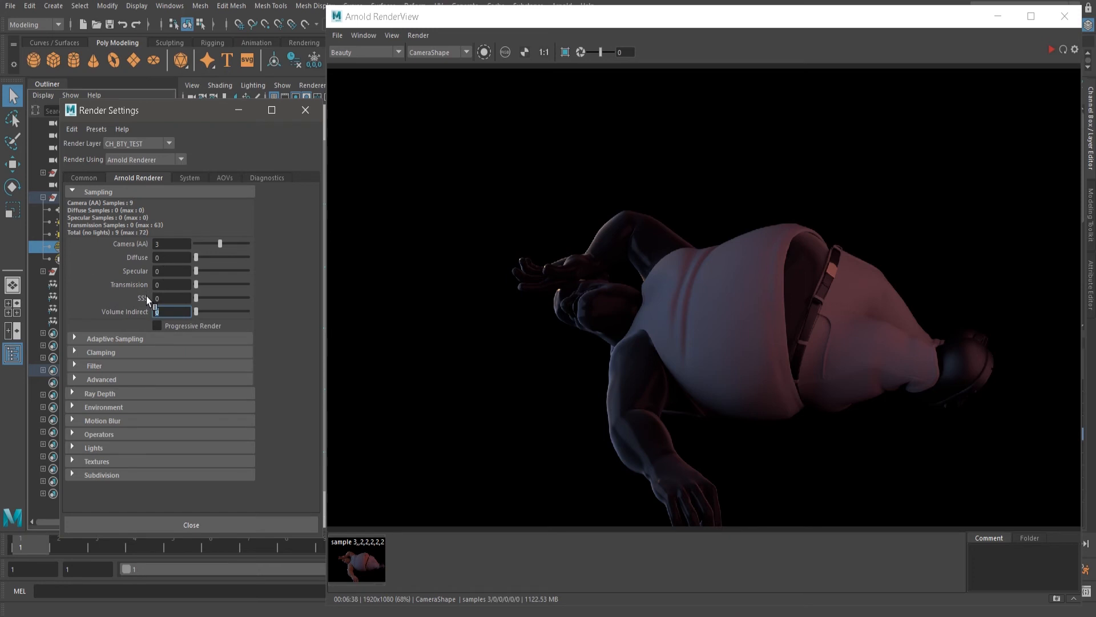
click(160, 256)
click(167, 272)
click(163, 285)
click(165, 299)
click(169, 257)
key(Tab)
key(Tab)
key(Tab)
click(166, 285)
Set the Diffuse samples to 2
click(154, 260)
text(2)
key(Return)
Store a snapshot of the render, rename it "smaple 3", and return to the current render
click(1057, 598)
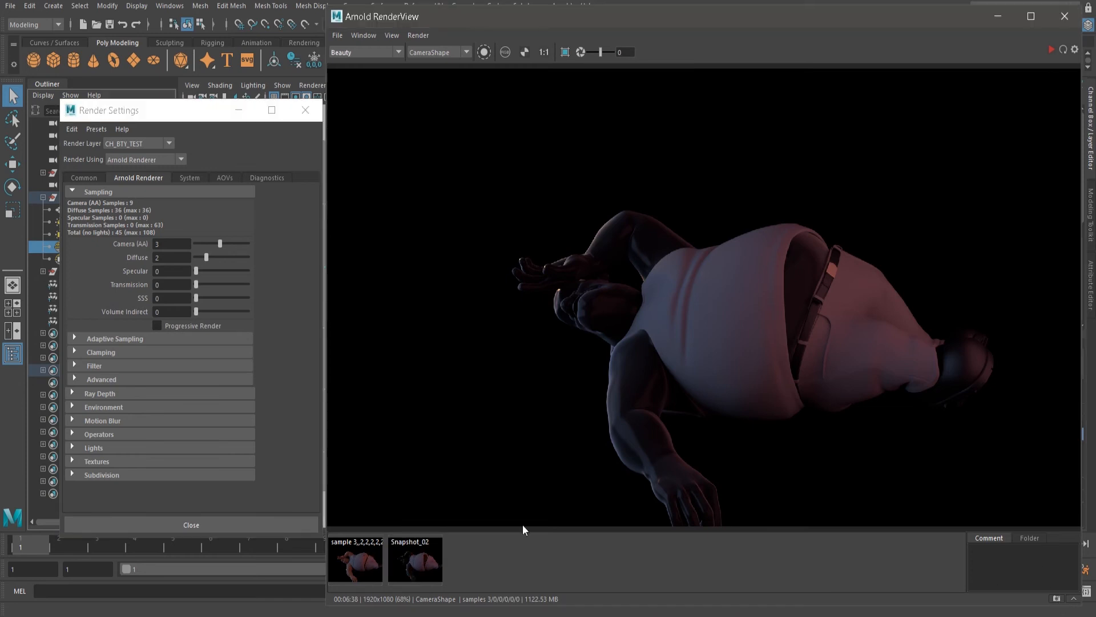
right_click(411, 544)
click(444, 578)
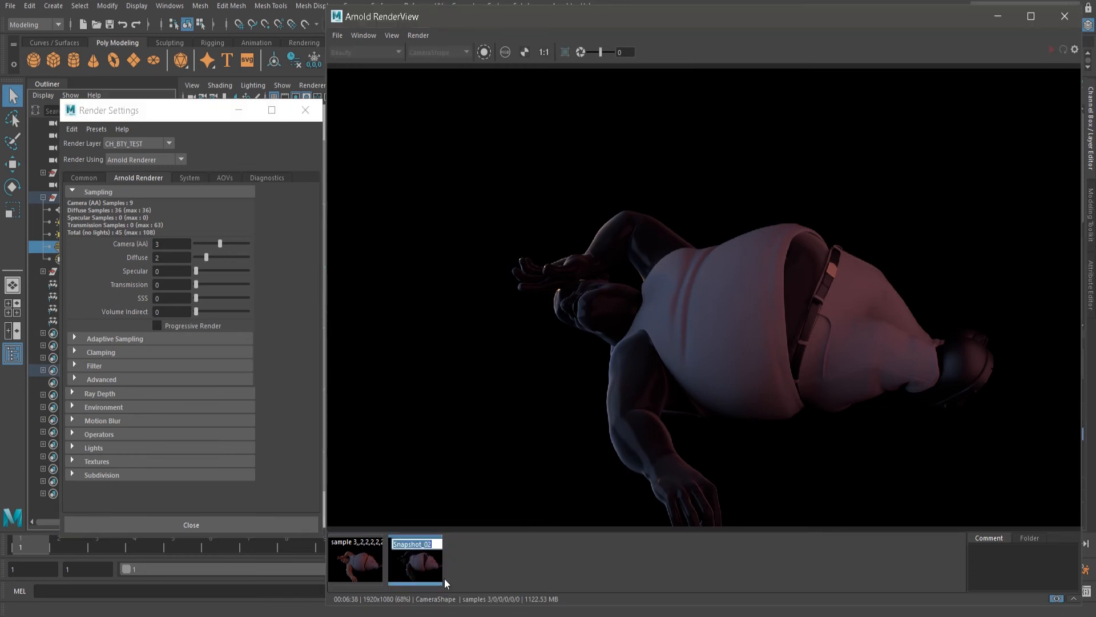
text(smaple 3)
click(464, 554)
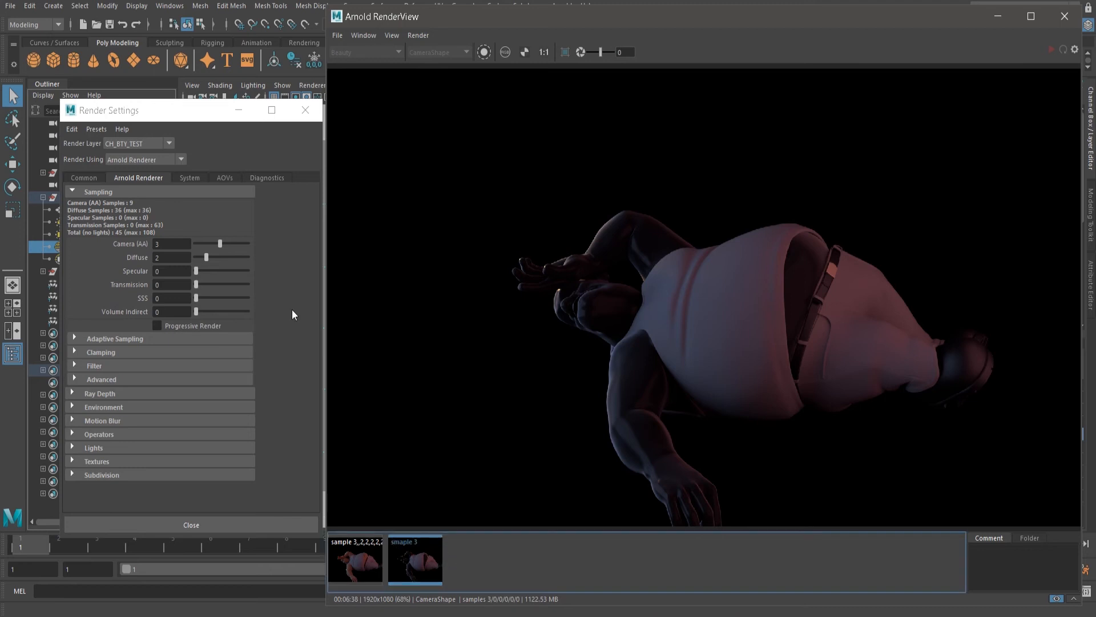
key(Return)
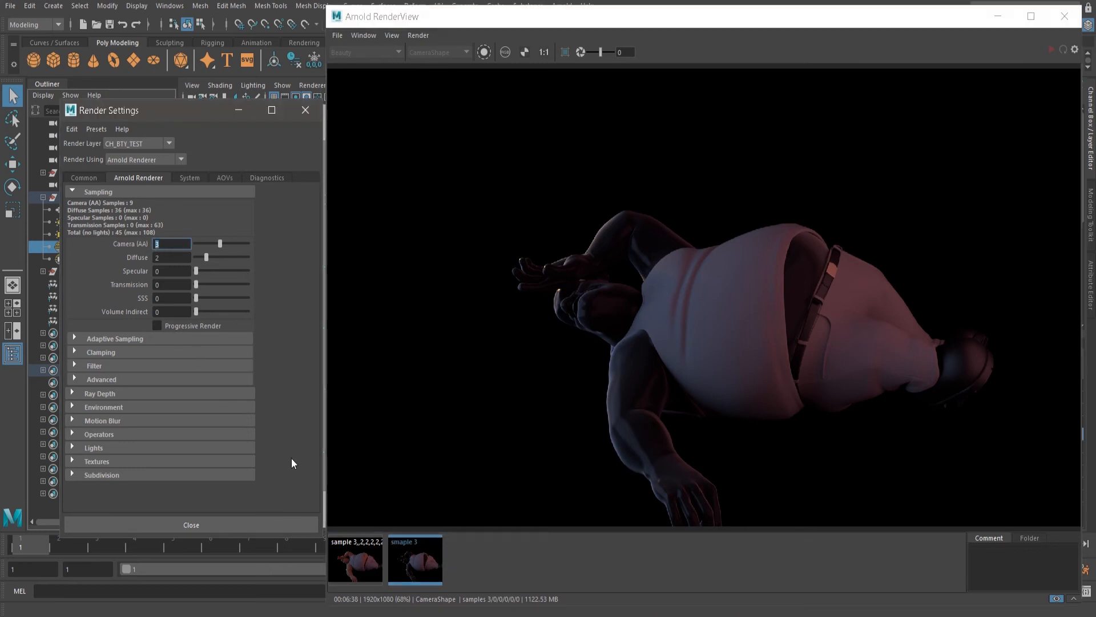
click(522, 571)
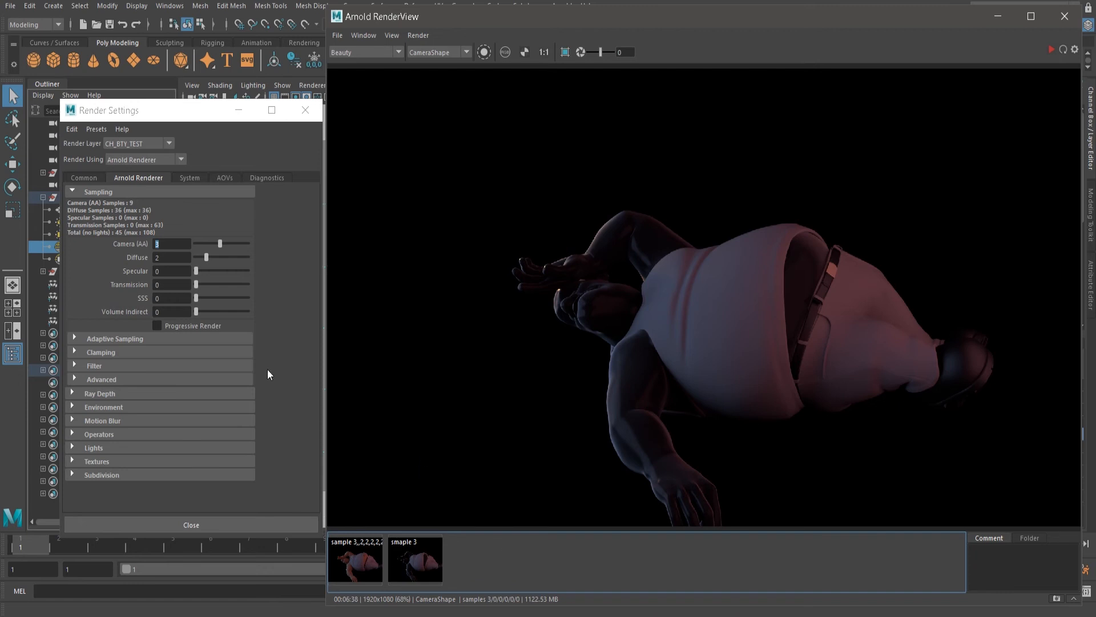
Re-render the character with the updated Diffuse samples
click(151, 258)
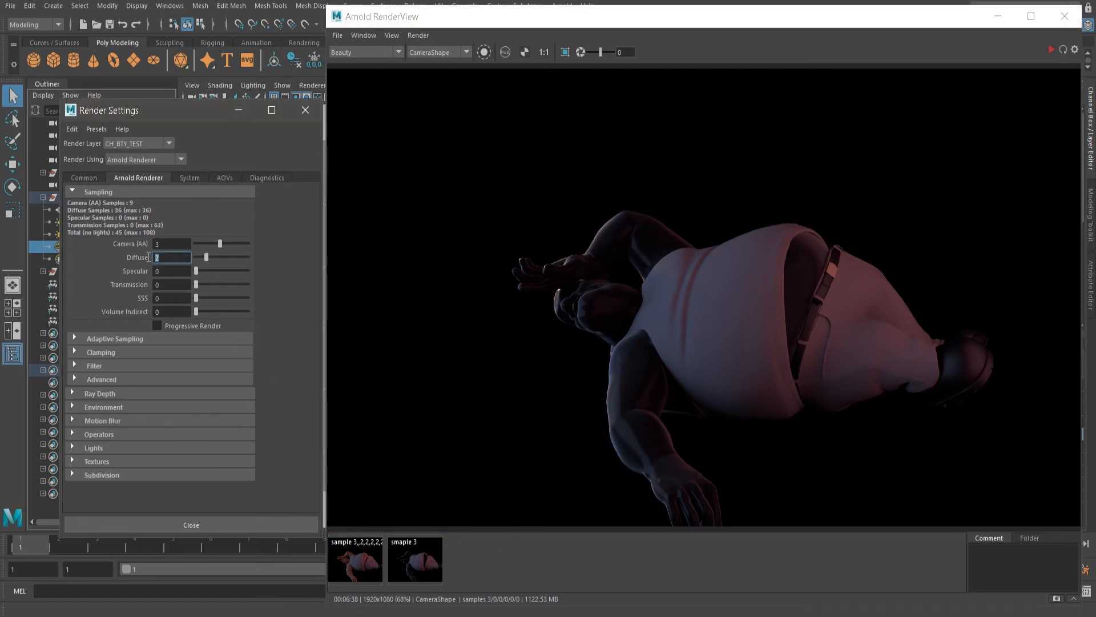
click(1051, 50)
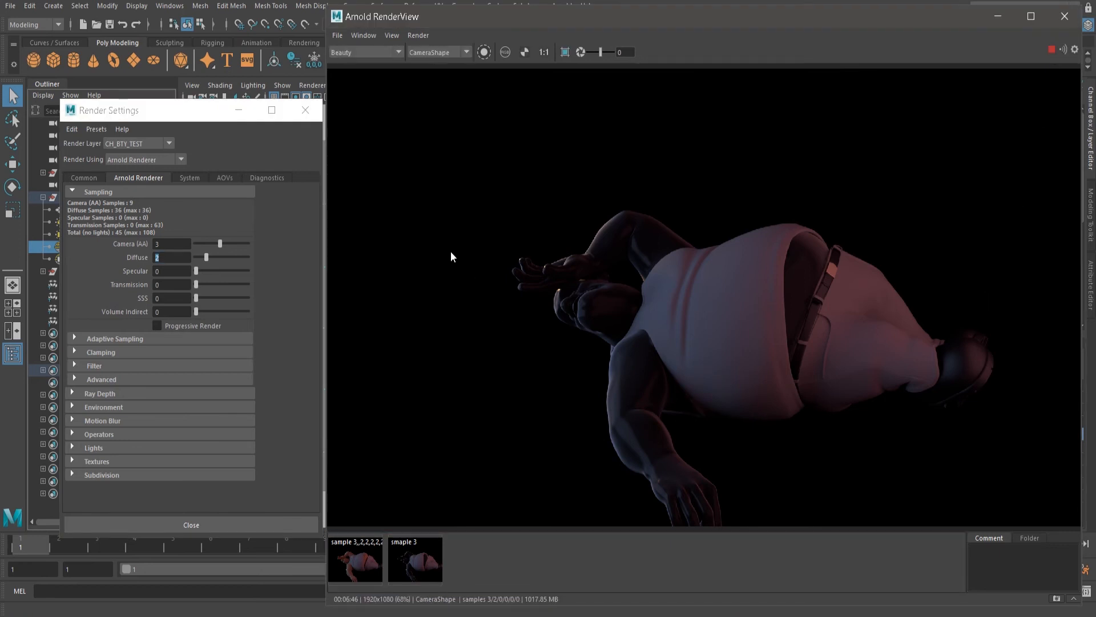
click(167, 258)
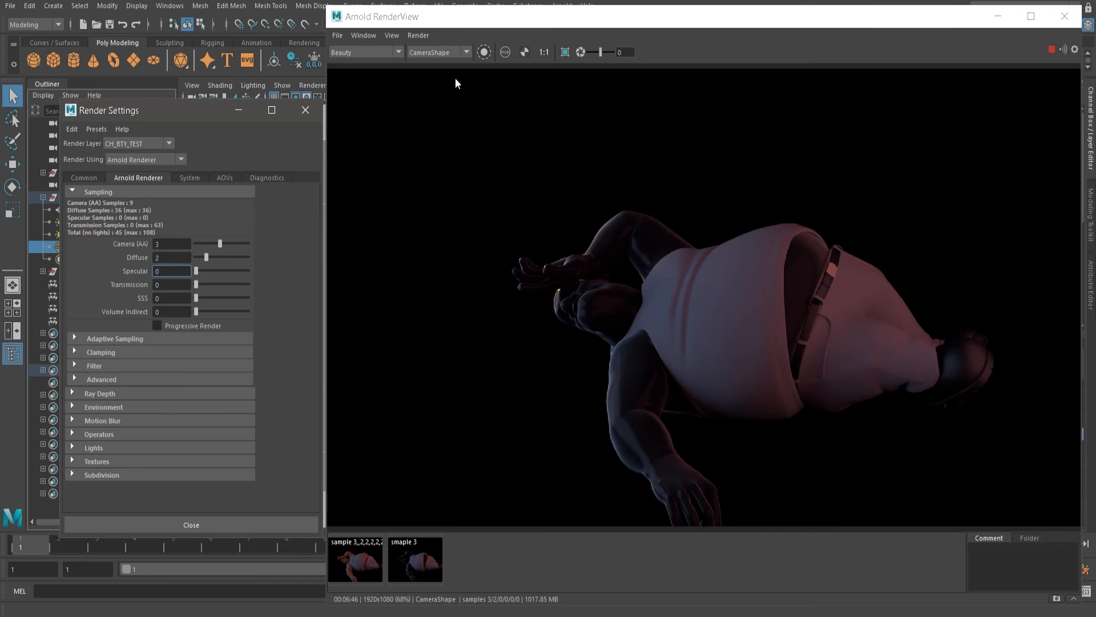
Display the diffuse_indirect AOV and examine the bounced light on the character's shirt up close for noise
click(378, 52)
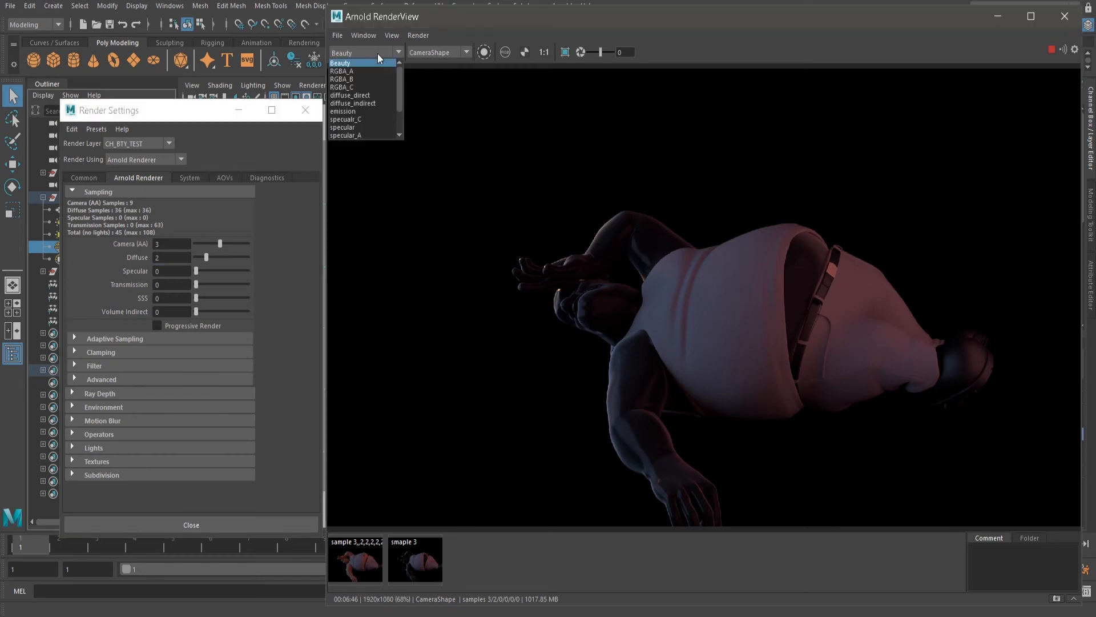
click(375, 102)
scroll(725, 407, up, 5)
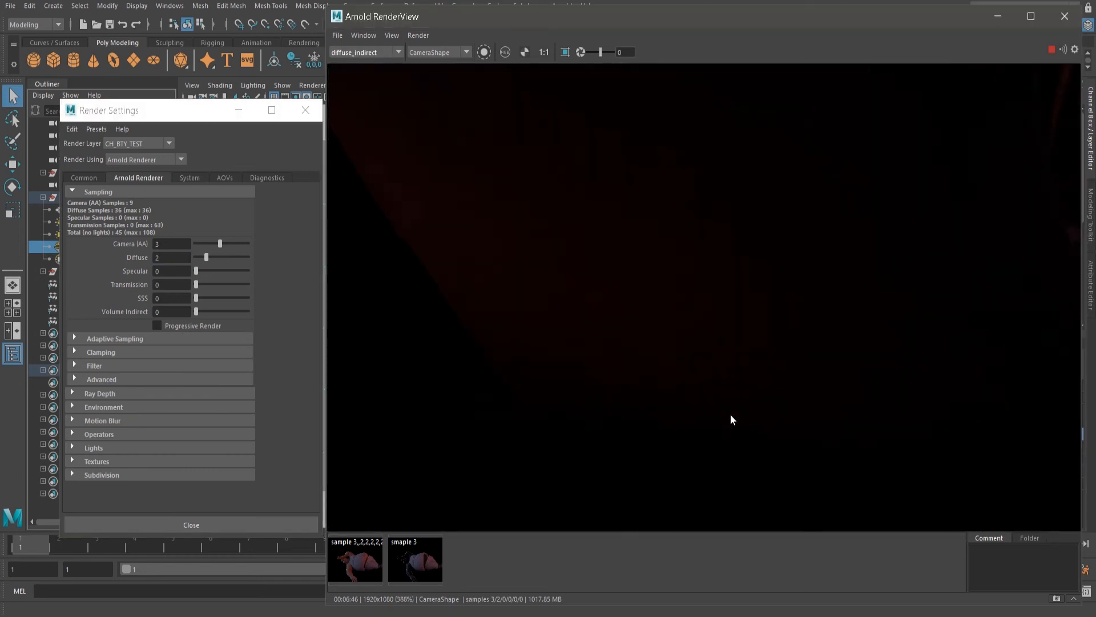
scroll(765, 360, down, 3)
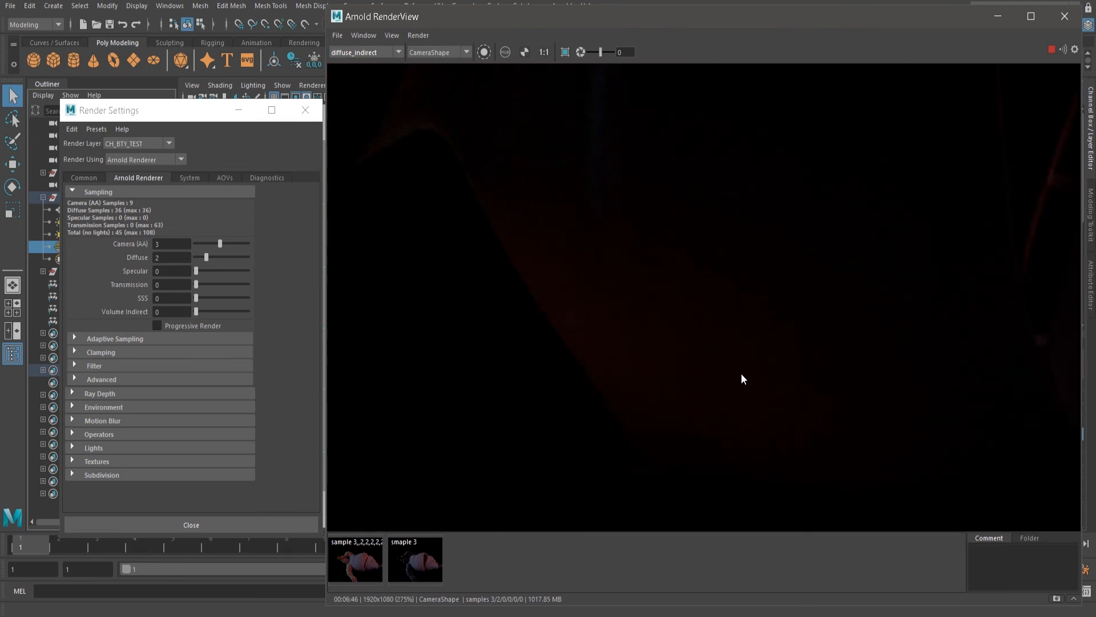
scroll(684, 368, down, 3)
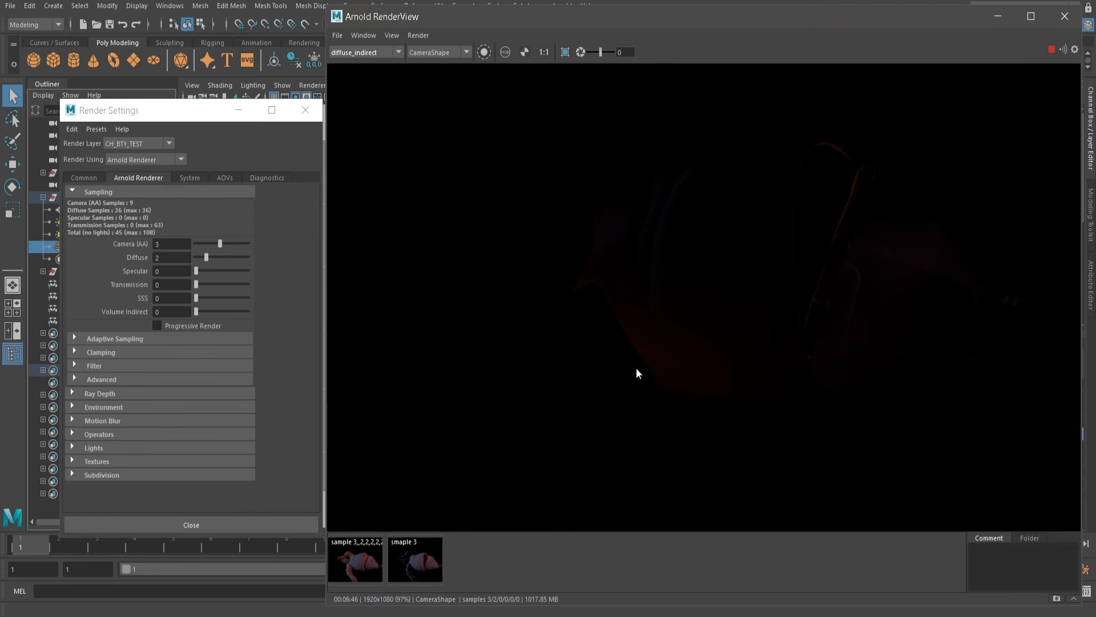
Set the Diffuse samples to 4 and examine the diffuse_indirect AOV again
click(163, 257)
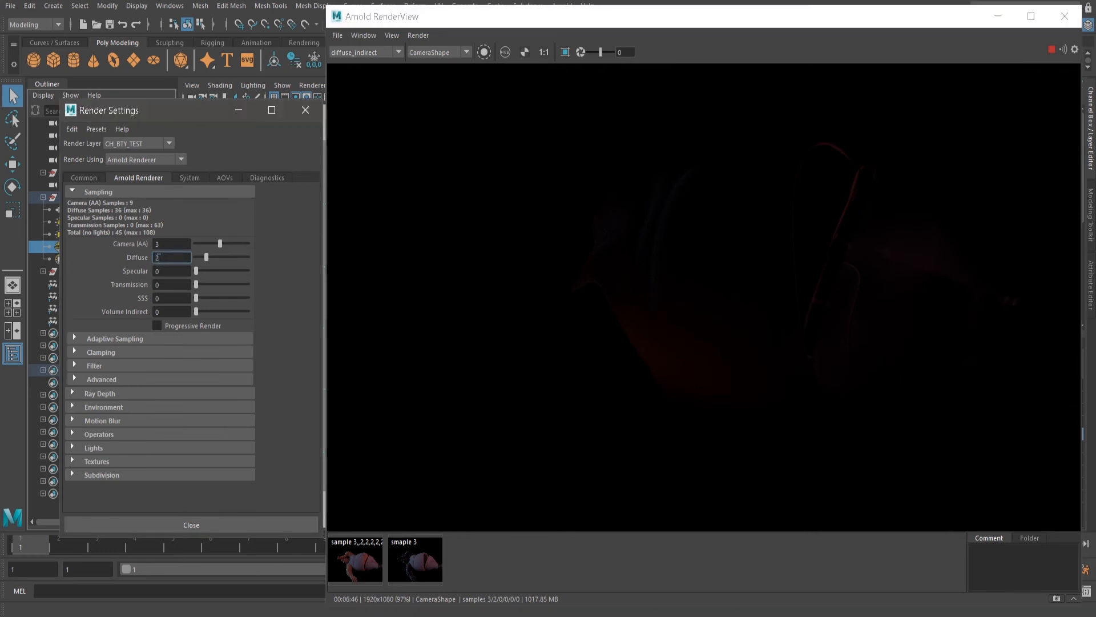
text(4)
key(Return)
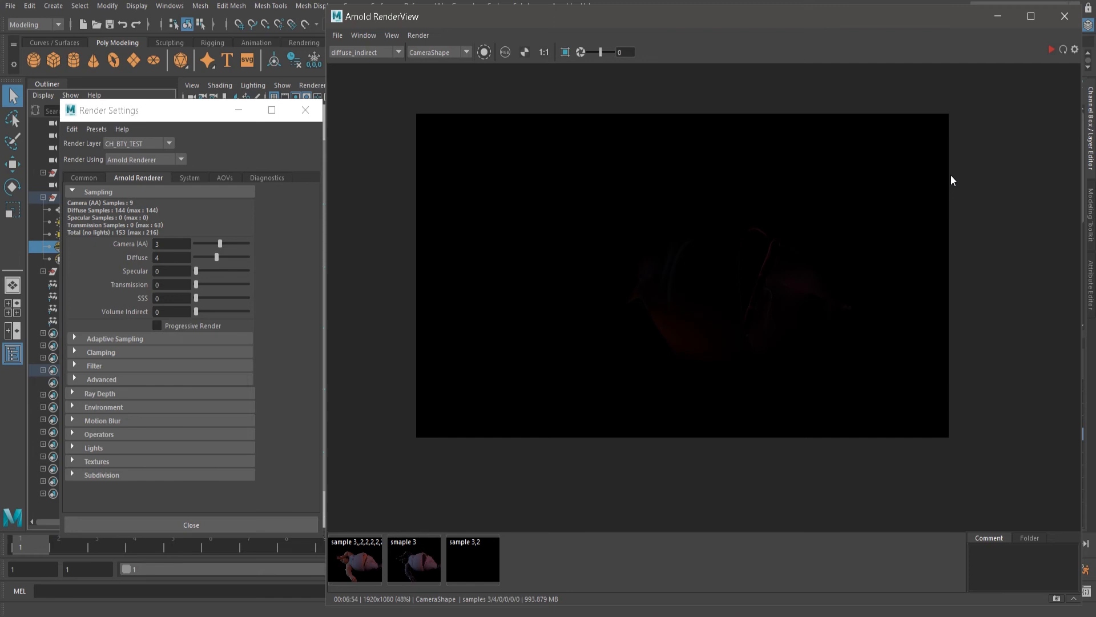
scroll(677, 285, up, 4)
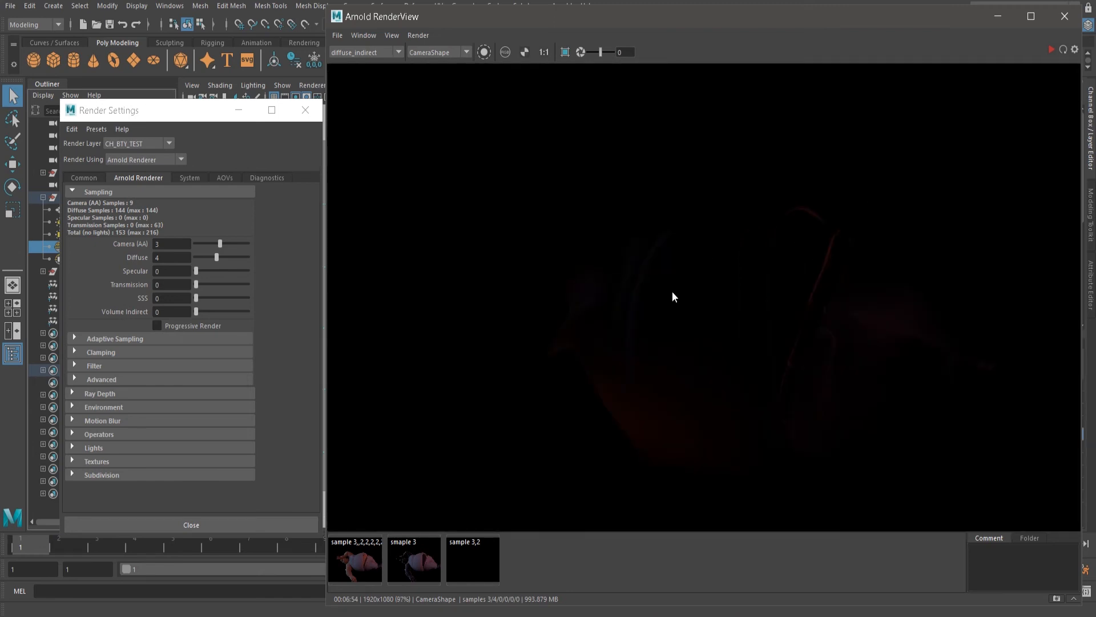
Set the Specular samples to 2 and display the specular_indirect AOV
click(185, 259)
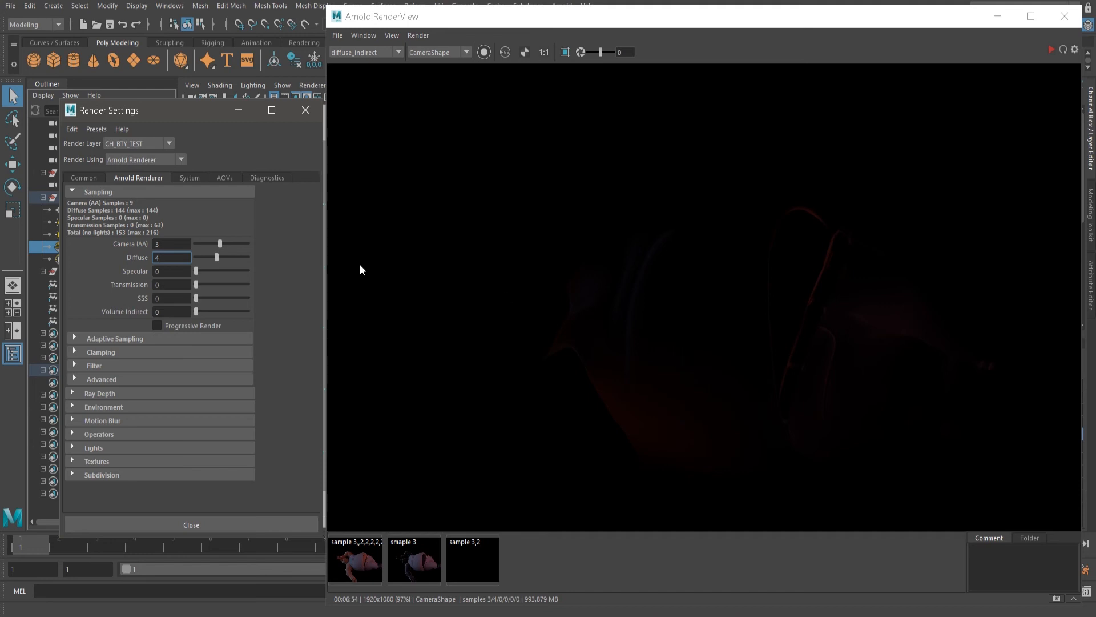
drag(164, 257, 152, 262)
drag(170, 270, 148, 270)
text(2)
click(381, 52)
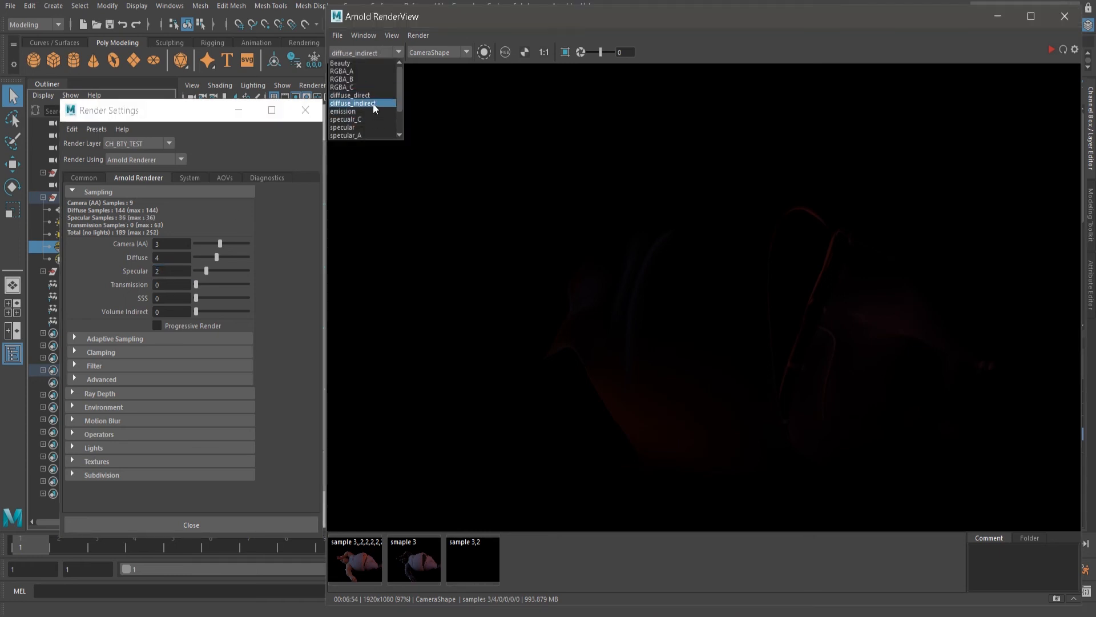
click(368, 127)
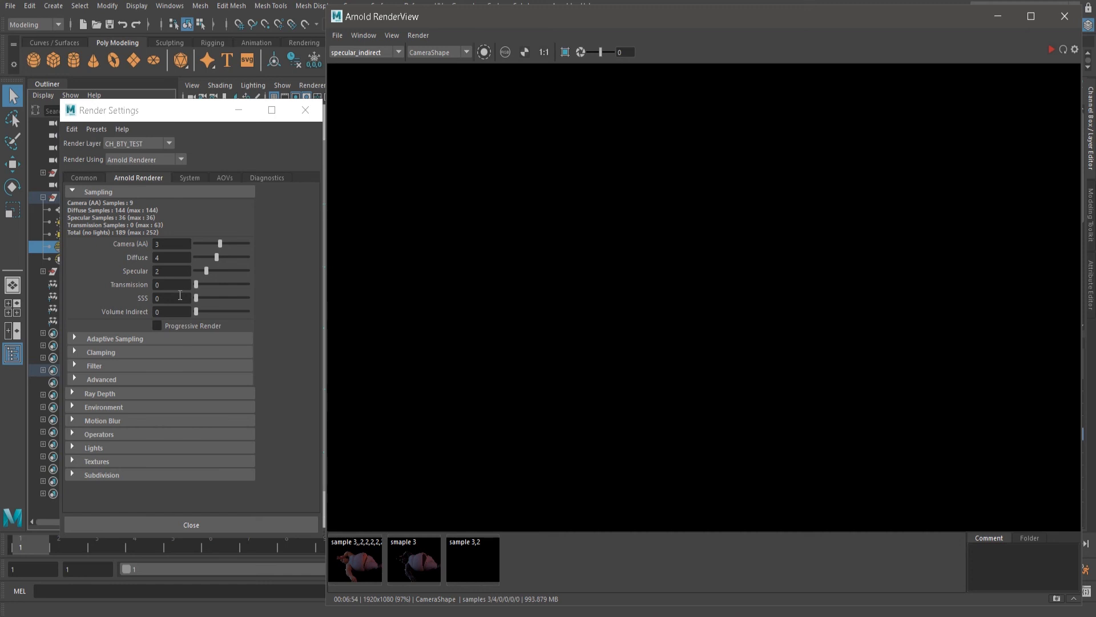
Set the SSS samples to 2, display the sss AOV and examine the skin on the character's arm up close for noise
click(178, 297)
text(2)
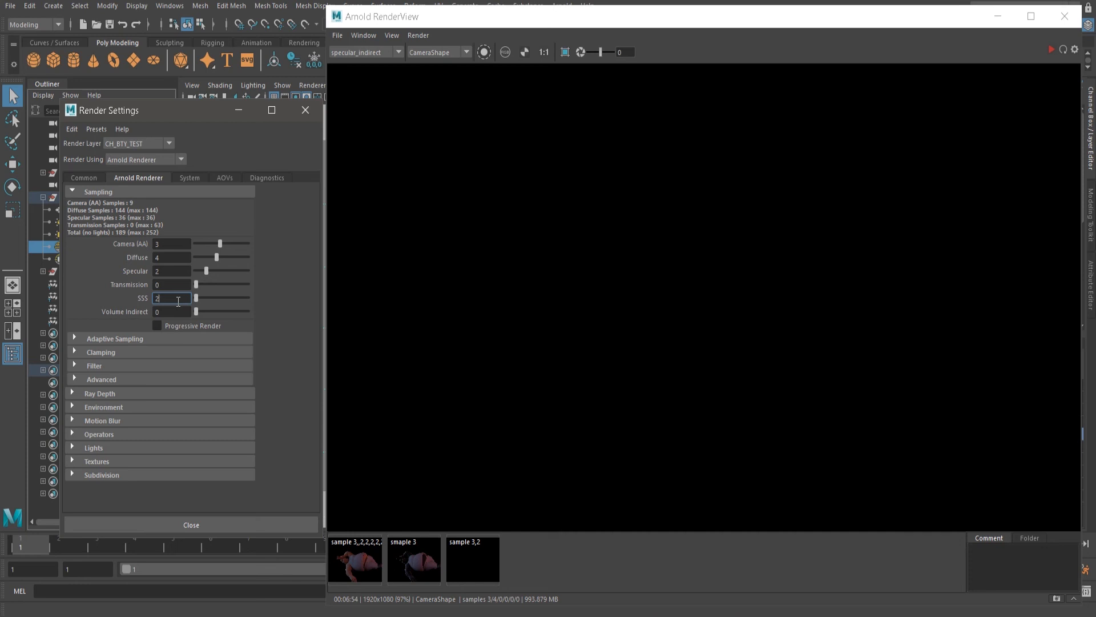
click(375, 57)
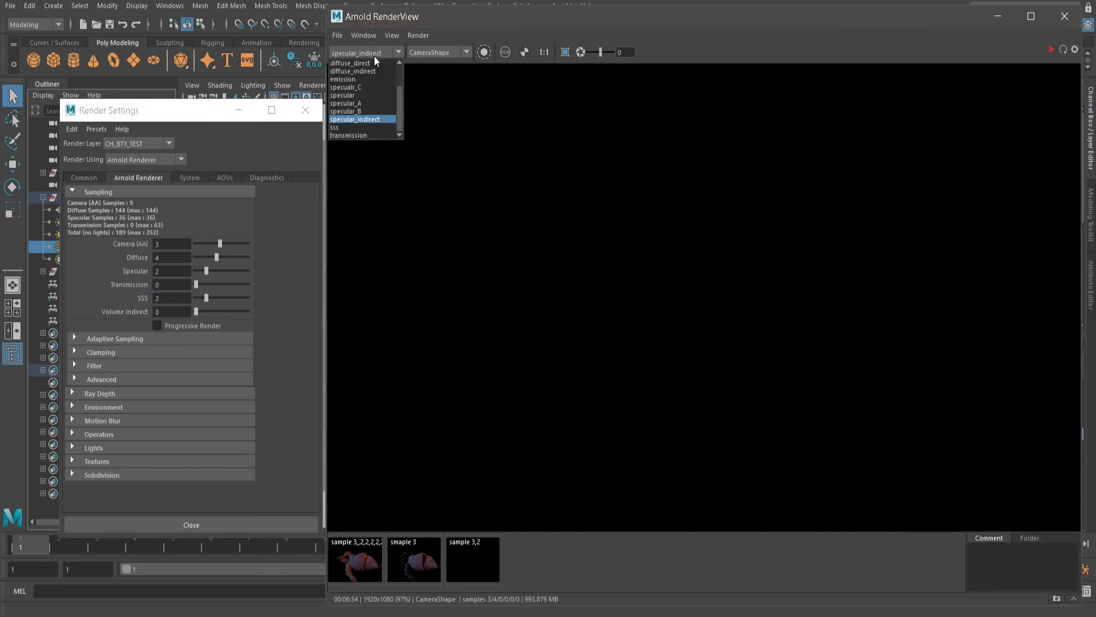
click(368, 128)
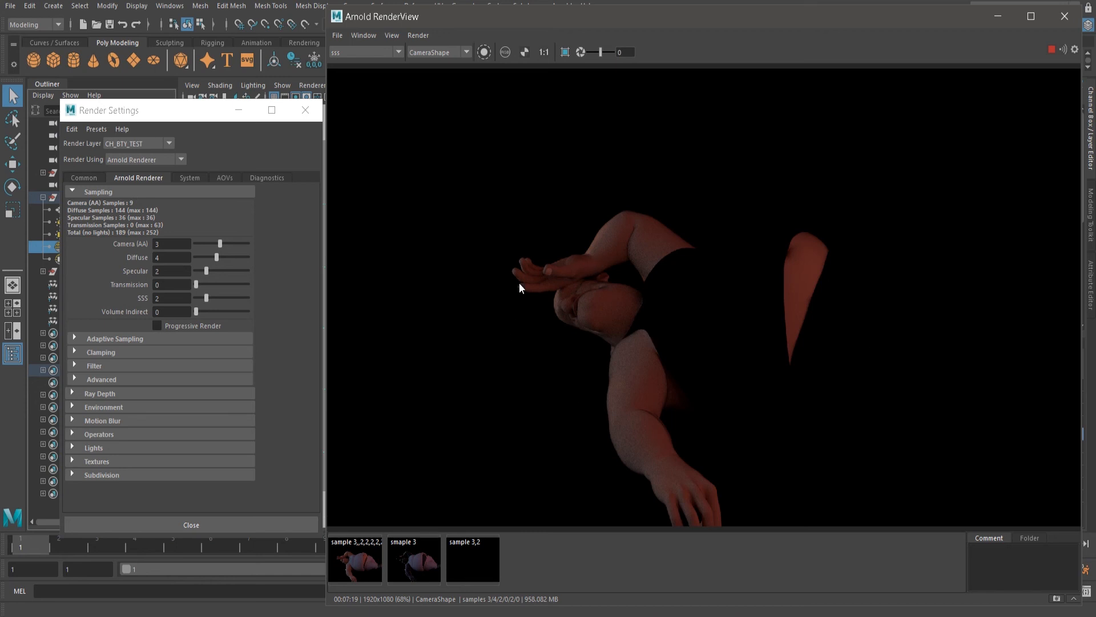
scroll(633, 430, up, 5)
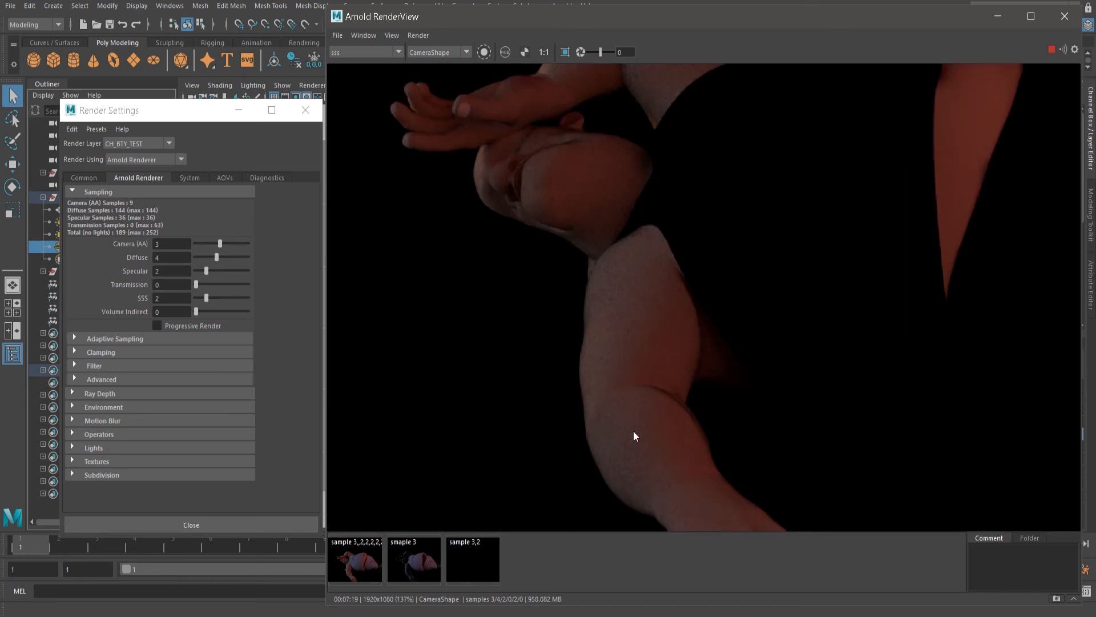
scroll(603, 368, down, 5)
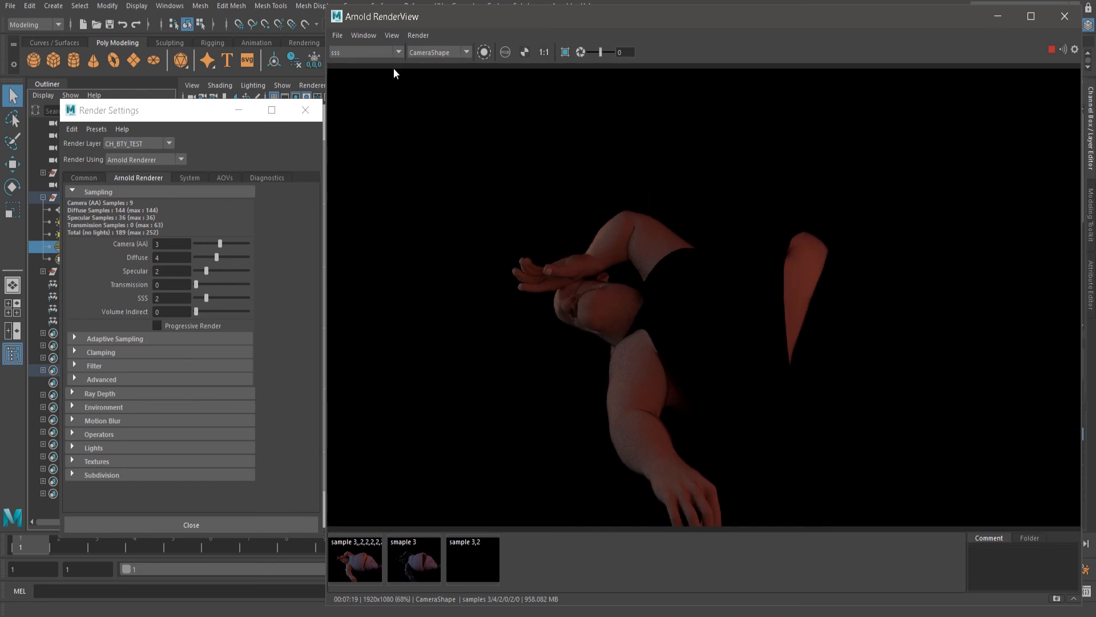
Examine the specular_indirect AOV up close for noise and return to the Beauty view
click(368, 52)
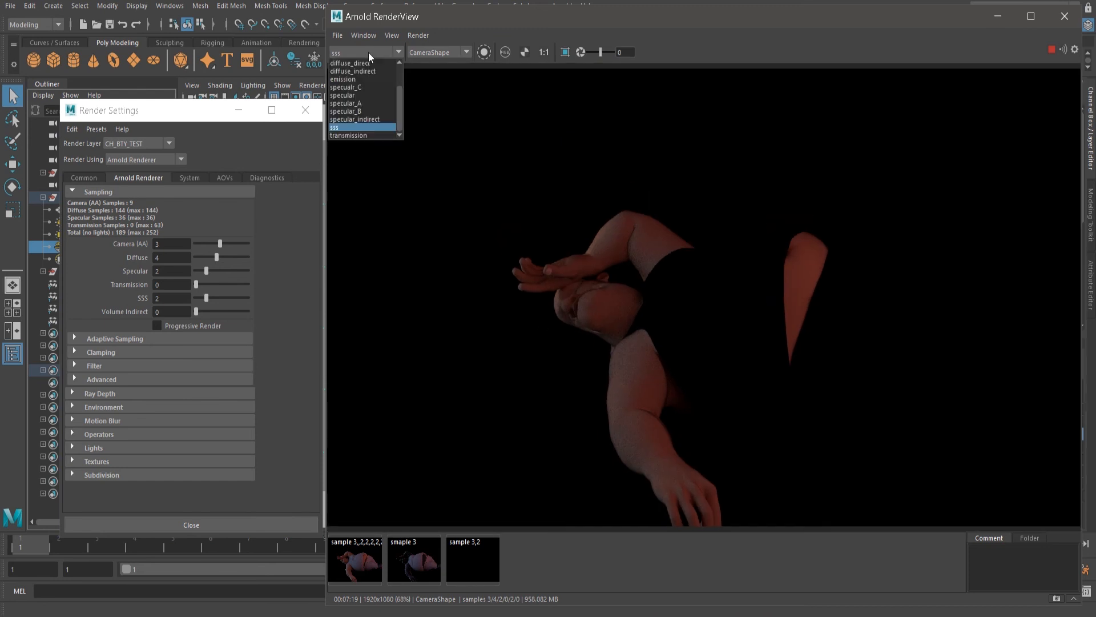
click(371, 119)
scroll(680, 399, up, 2)
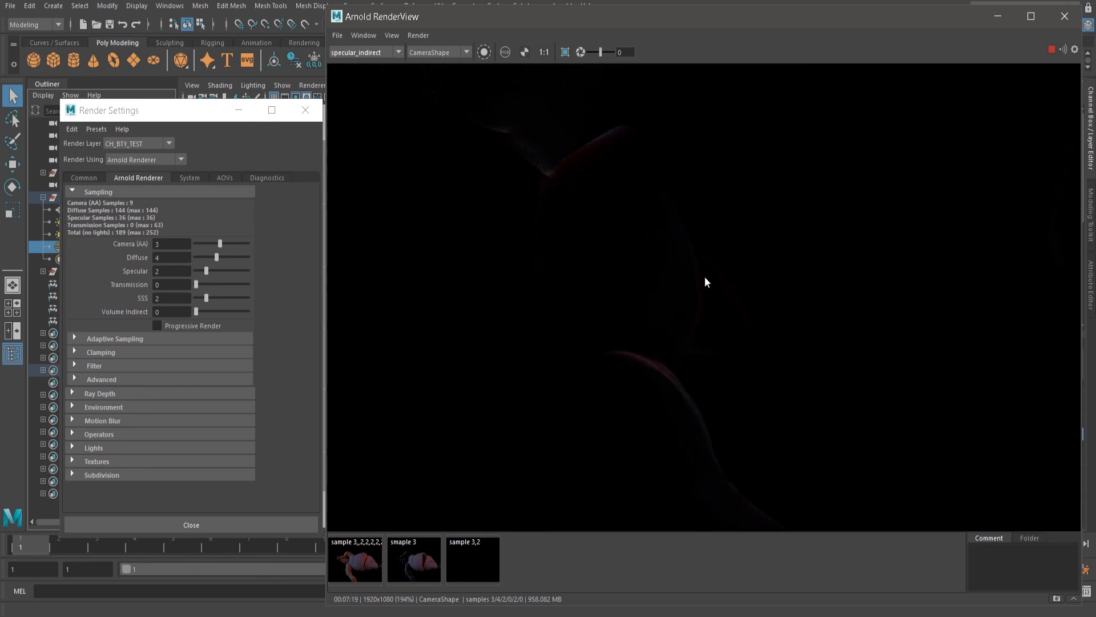
scroll(714, 320, up, 3)
scroll(693, 341, down, 3)
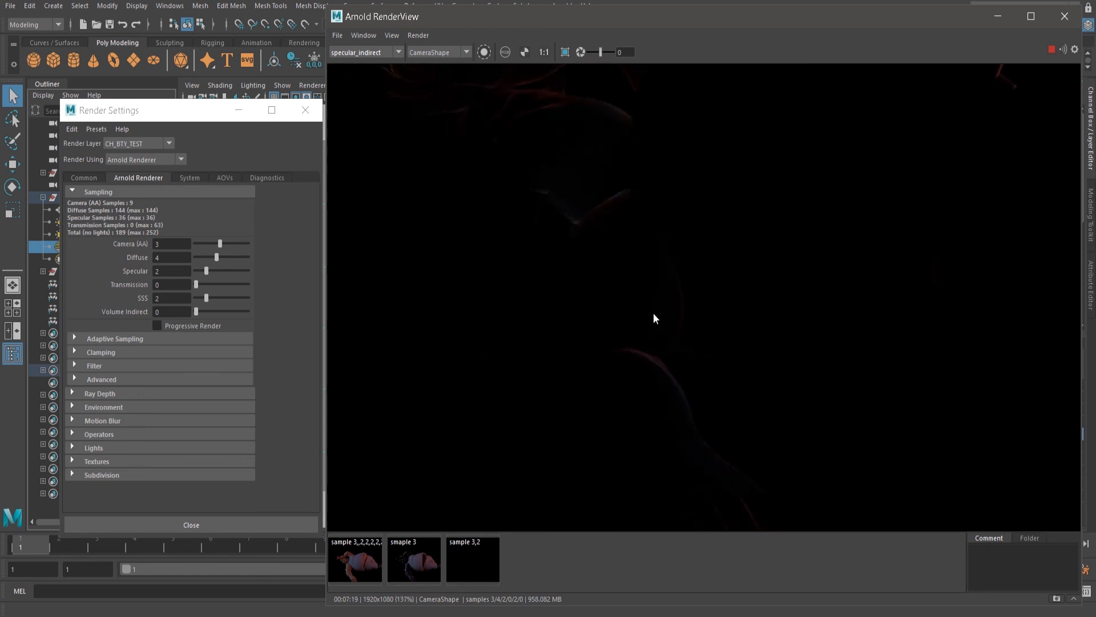
scroll(648, 309, down, 2)
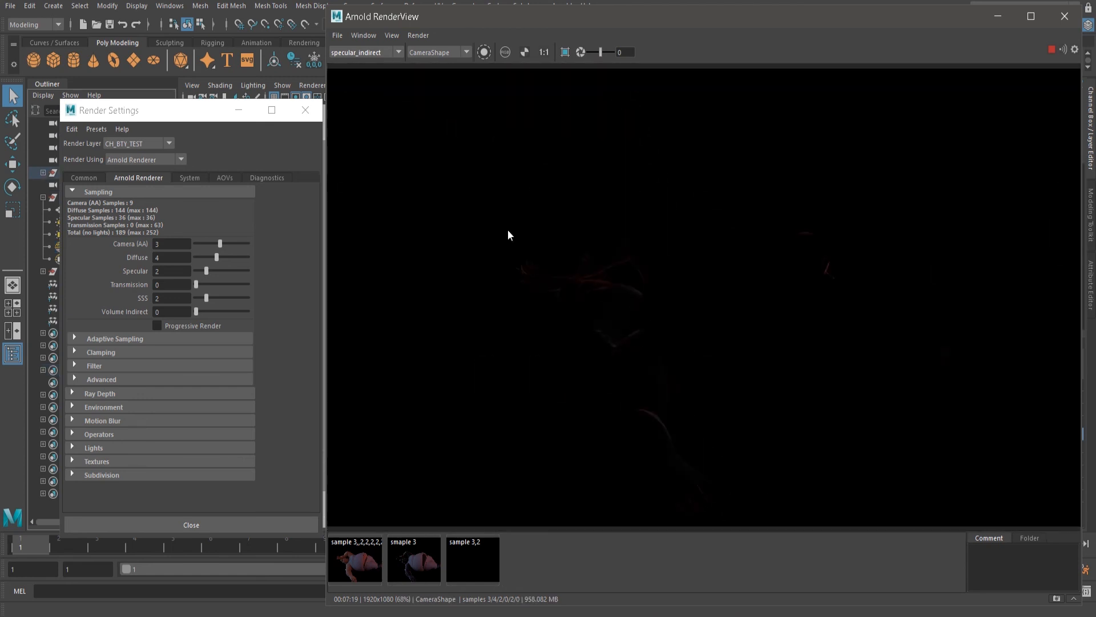
click(379, 53)
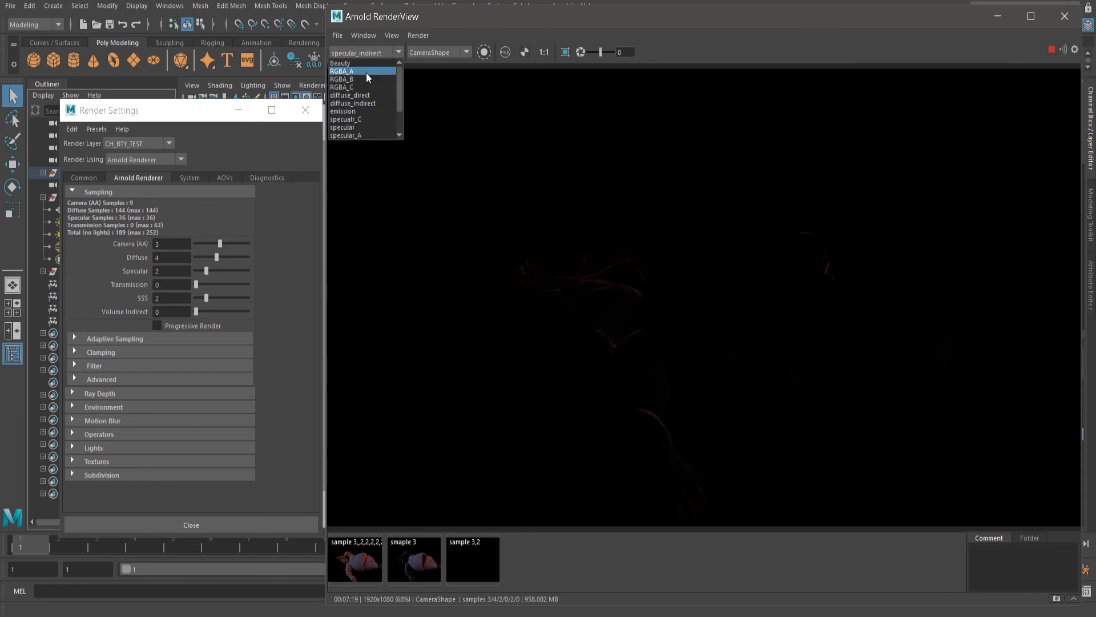
click(364, 63)
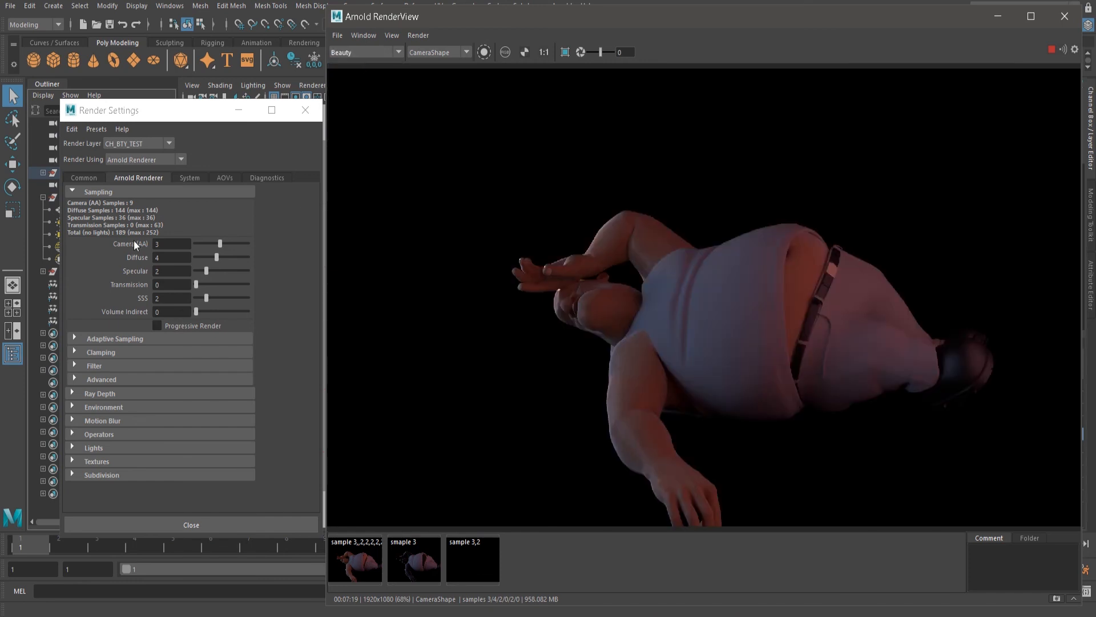
Set the Camera (AA), Specular and SSS samples to 4 for a cleaner Beauty render
click(88, 278)
double_click(164, 242)
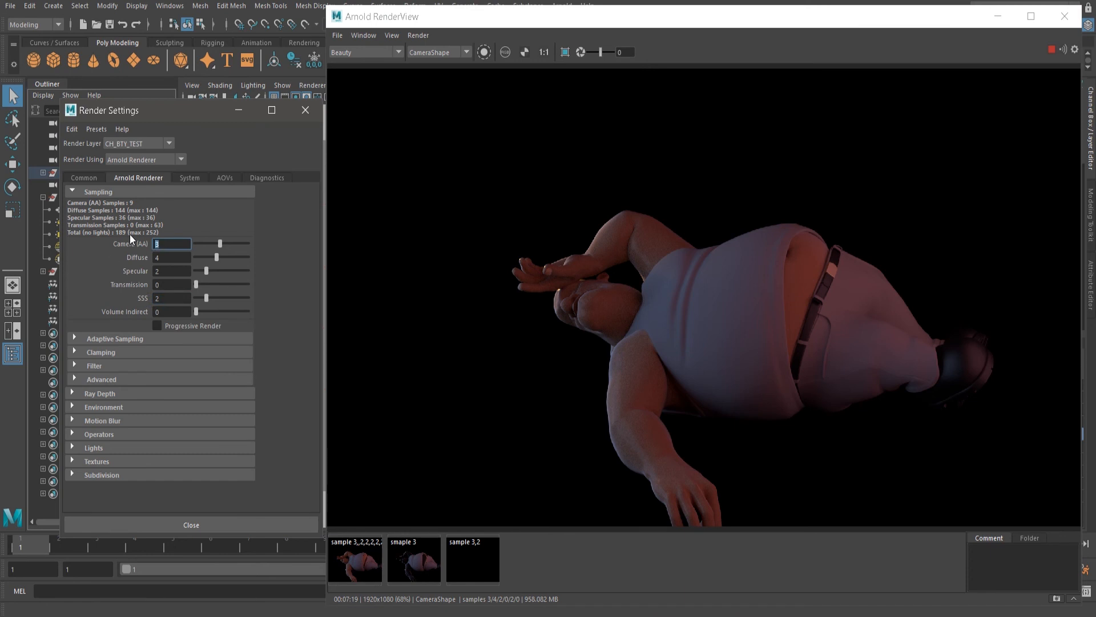
double_click(168, 258)
double_click(169, 244)
text(4)
double_click(164, 274)
text(4)
double_click(159, 292)
text(4)
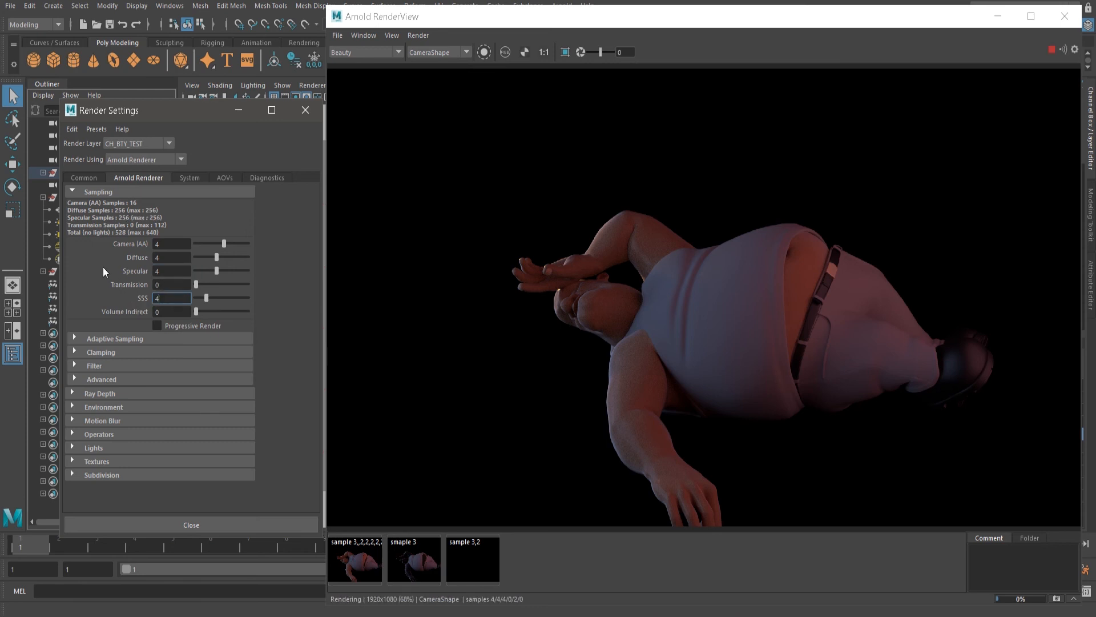
click(170, 313)
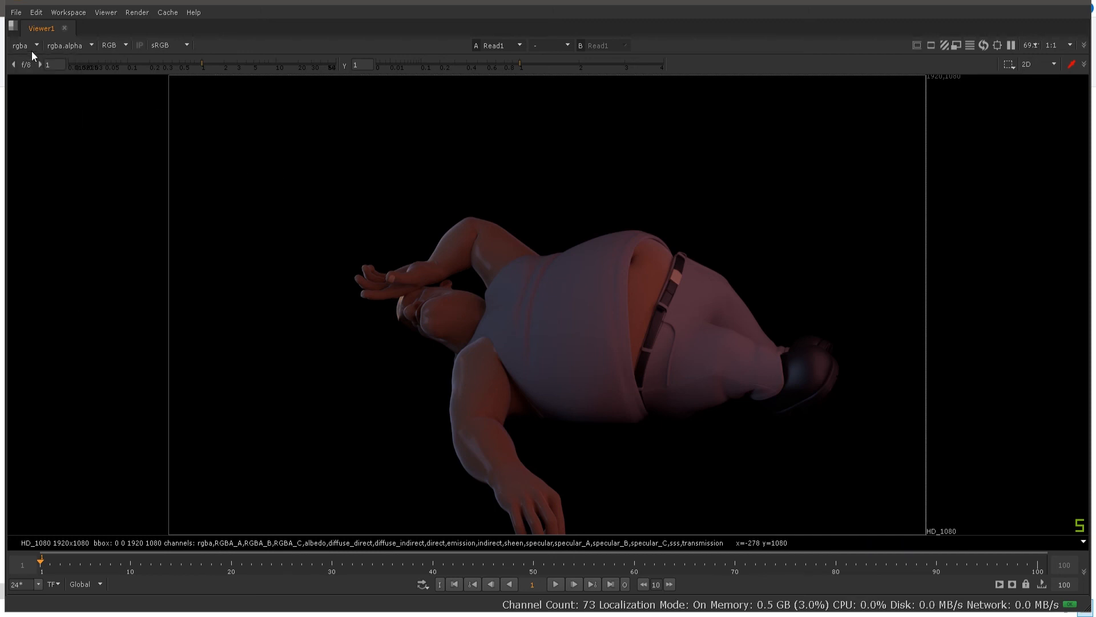
Switch to Nuke and review the RGBA_A, RGBA_B, RGBA_C light layers and the albedo layer of the character render
key(Page_Down)
key(Page_Down)
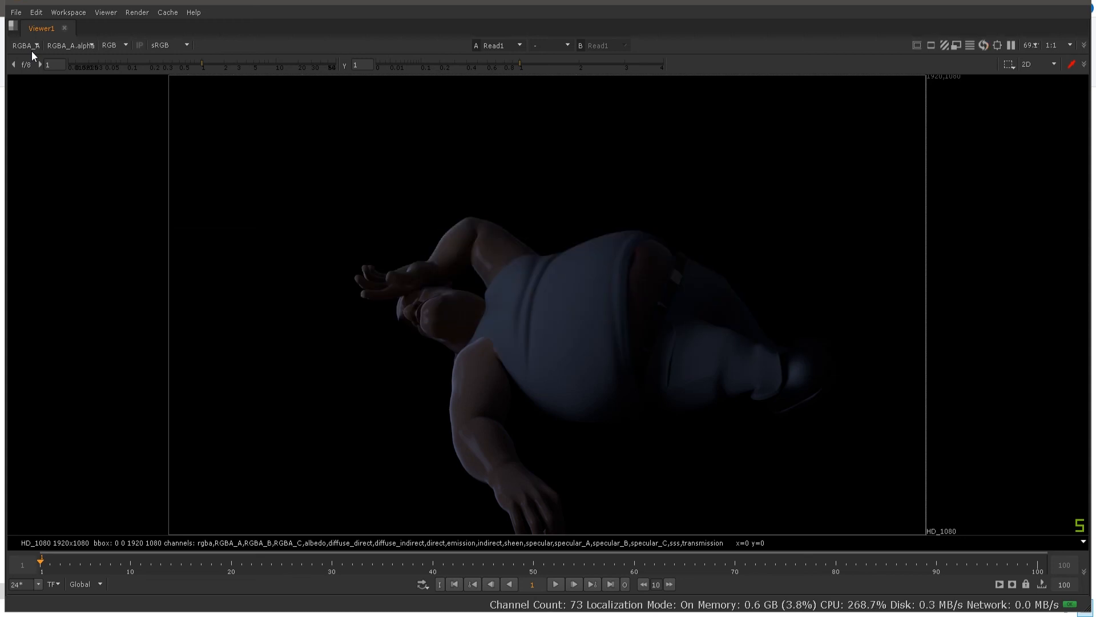
key(Page_Down)
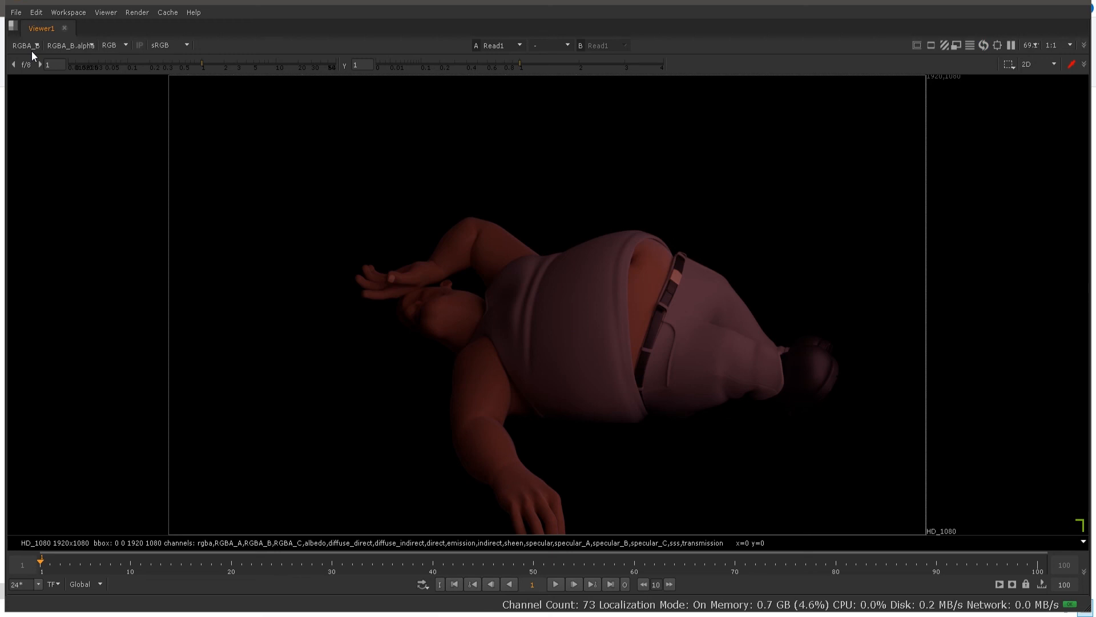
key(Page_Down)
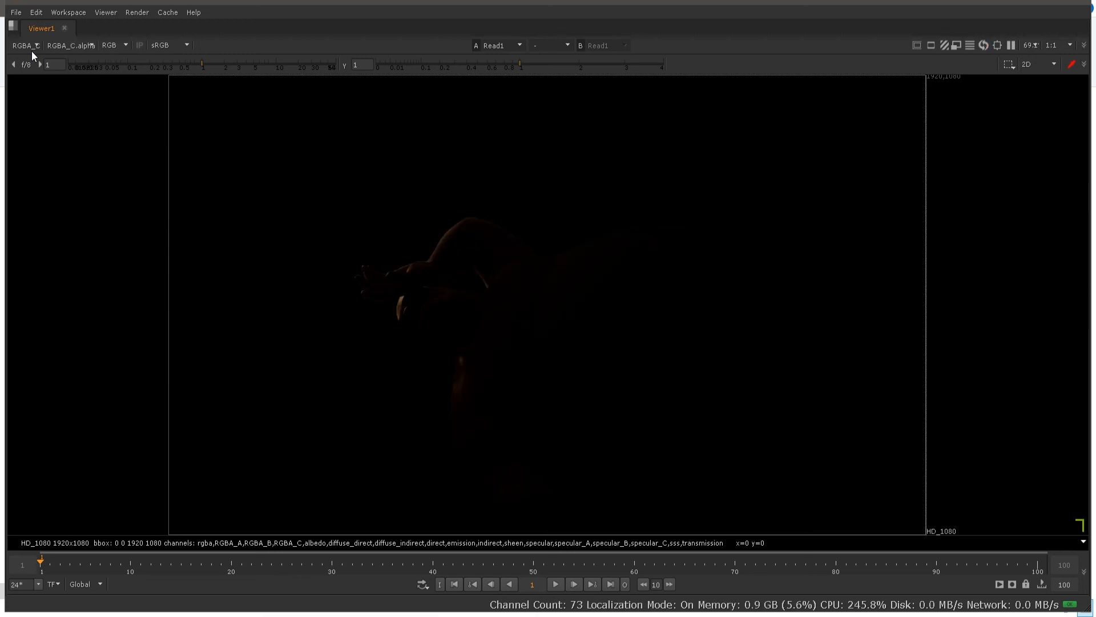
key(Page_Down)
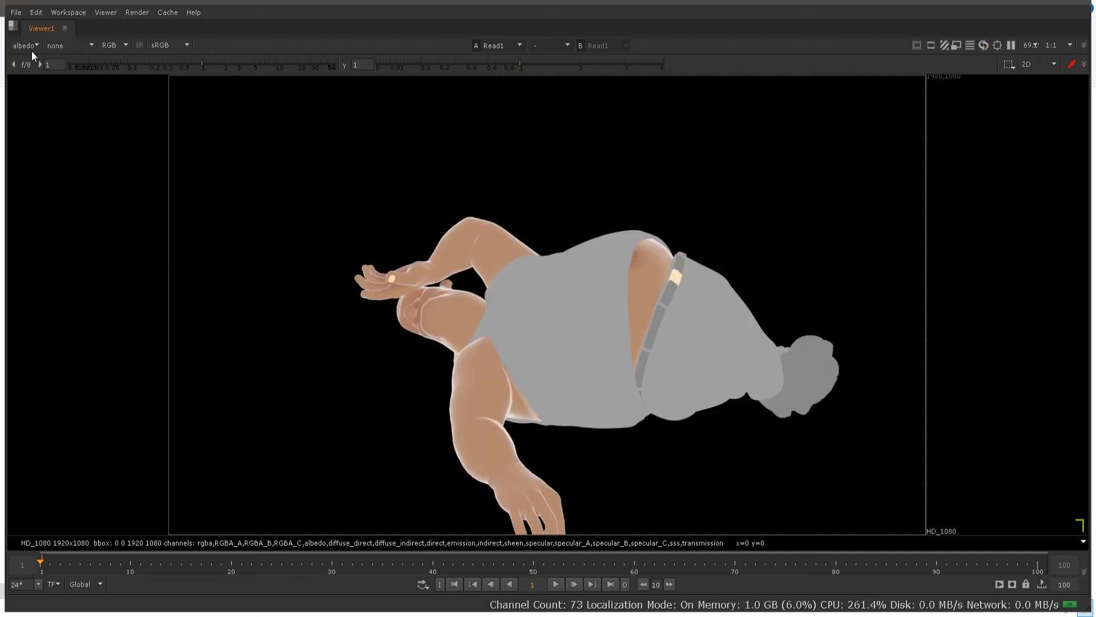
key(Page_Up)
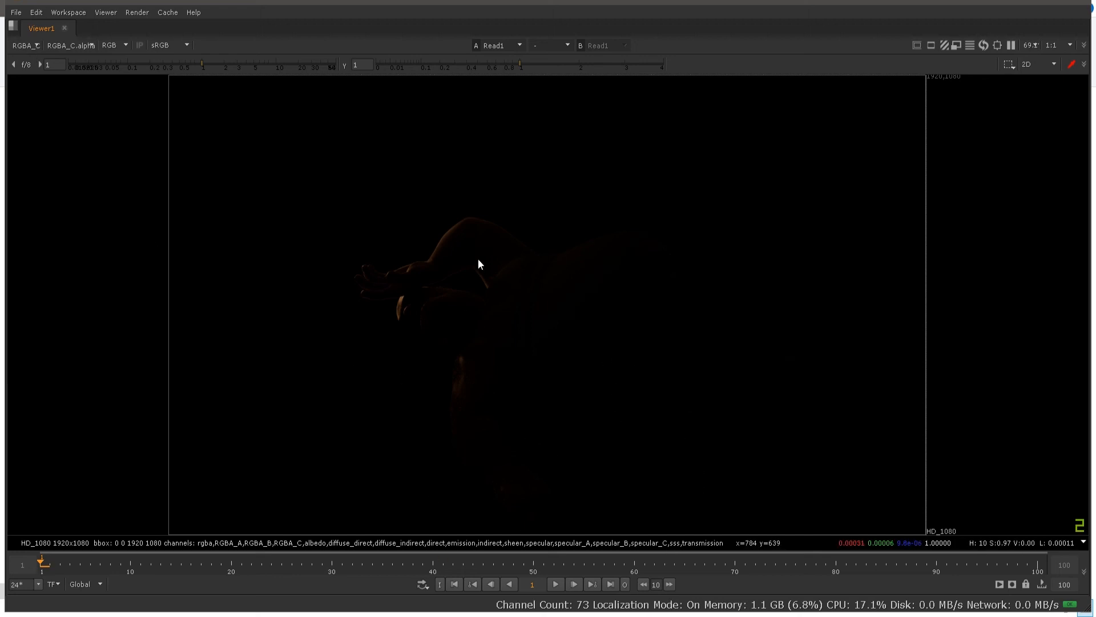
key(Page_Down)
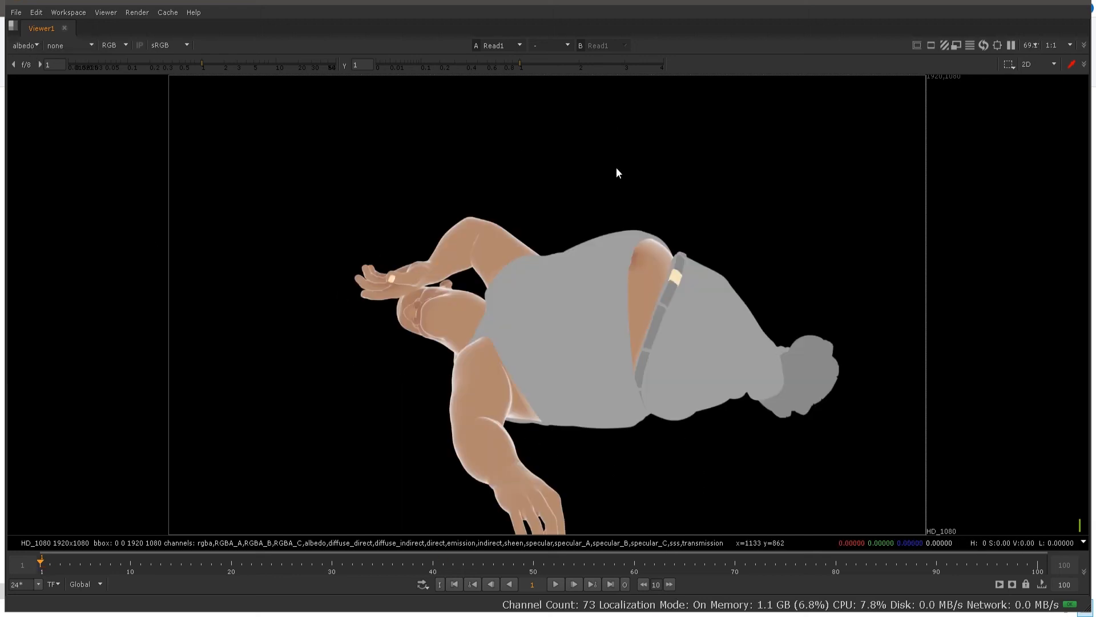
key(Page_Down)
key(Page_Up)
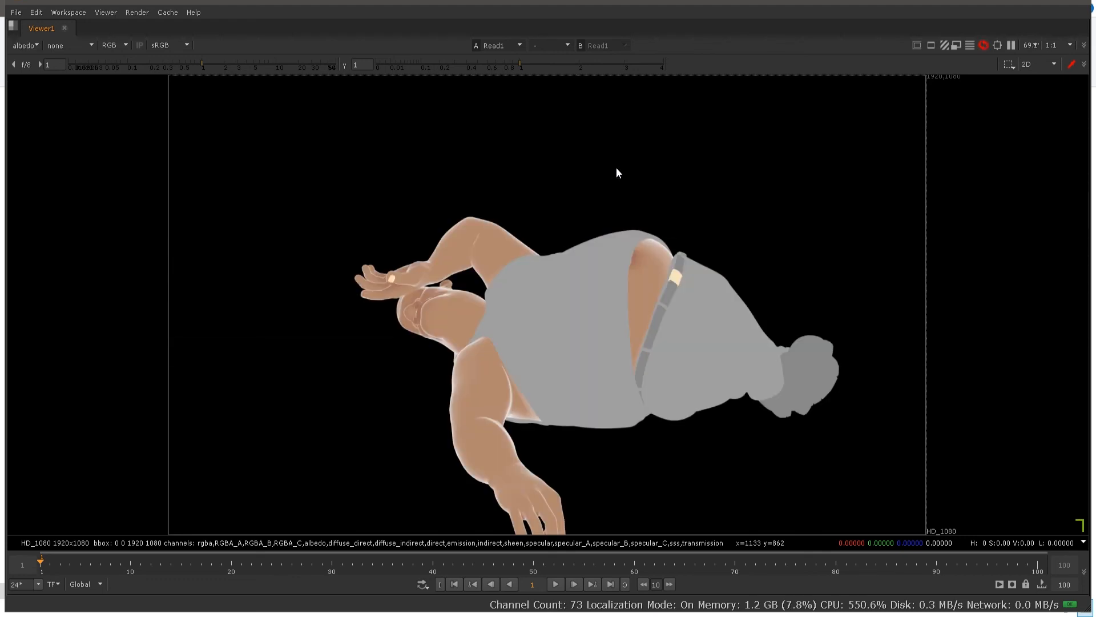
Compare the diffuse_direct and diffuse_indirect layers, examining the indirect light around the shirt and belt up close
key(Page_Down)
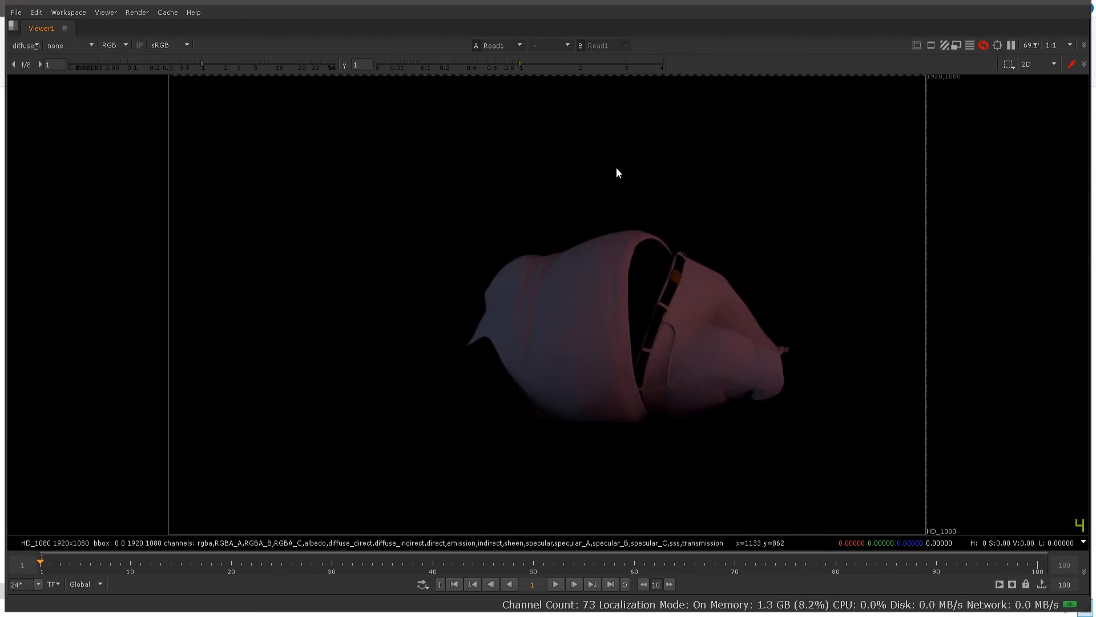
key(Page_Down)
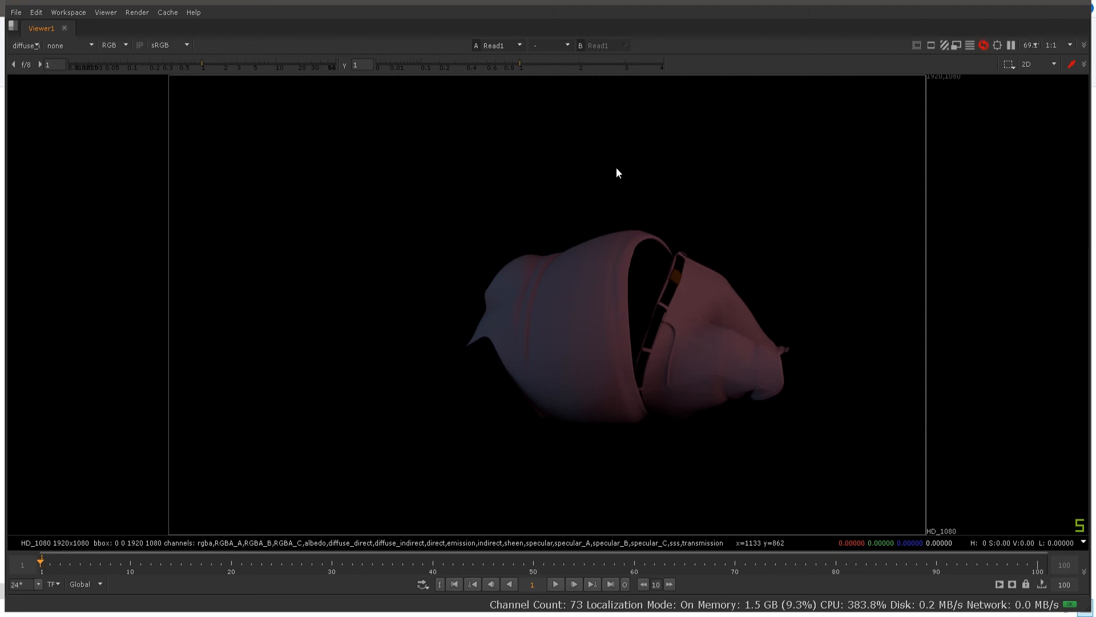
key(Page_Up)
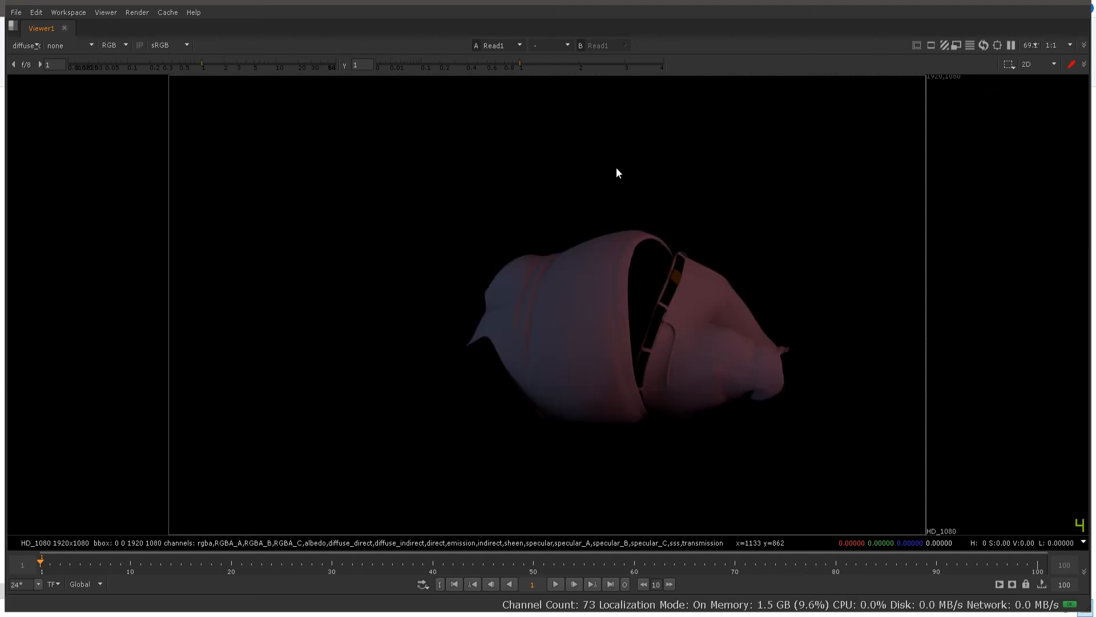
key(Page_Down)
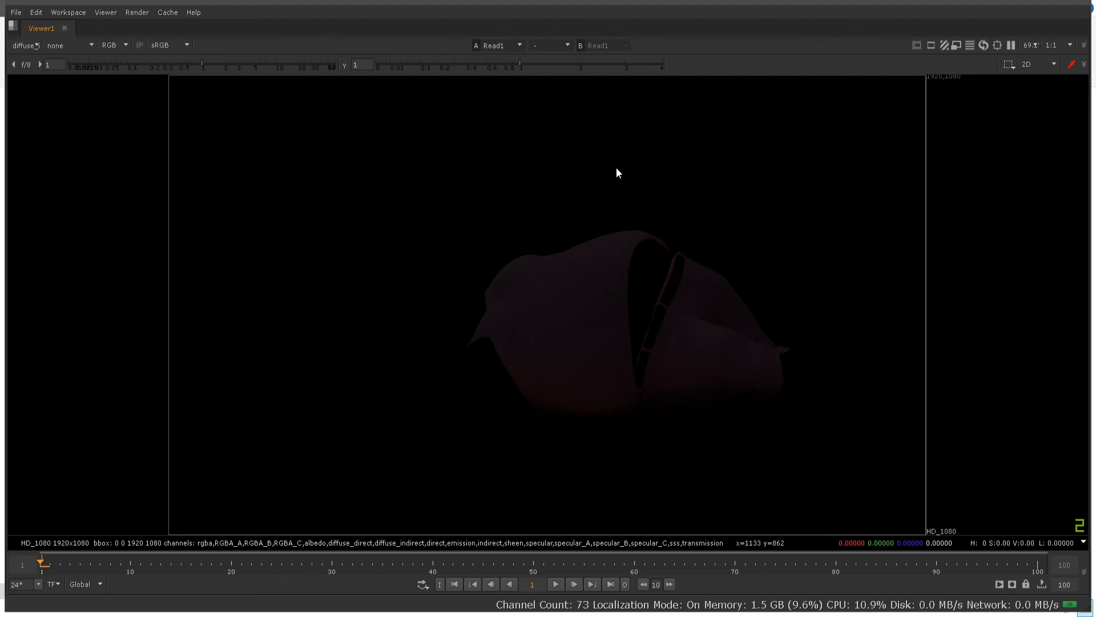
scroll(622, 372, up, 6)
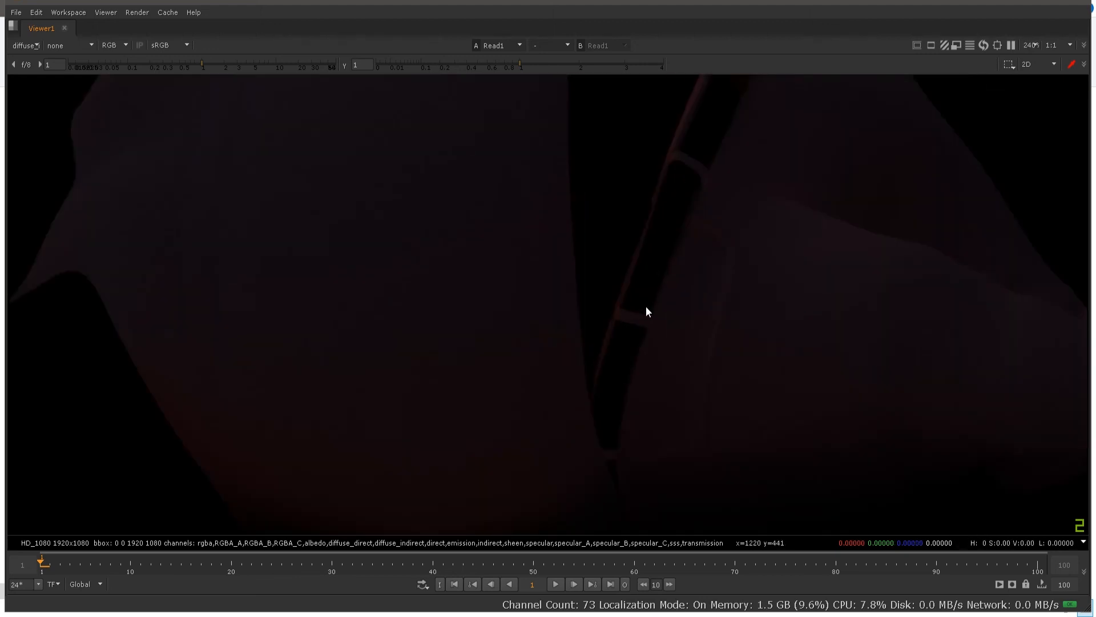
scroll(728, 293, down, 4)
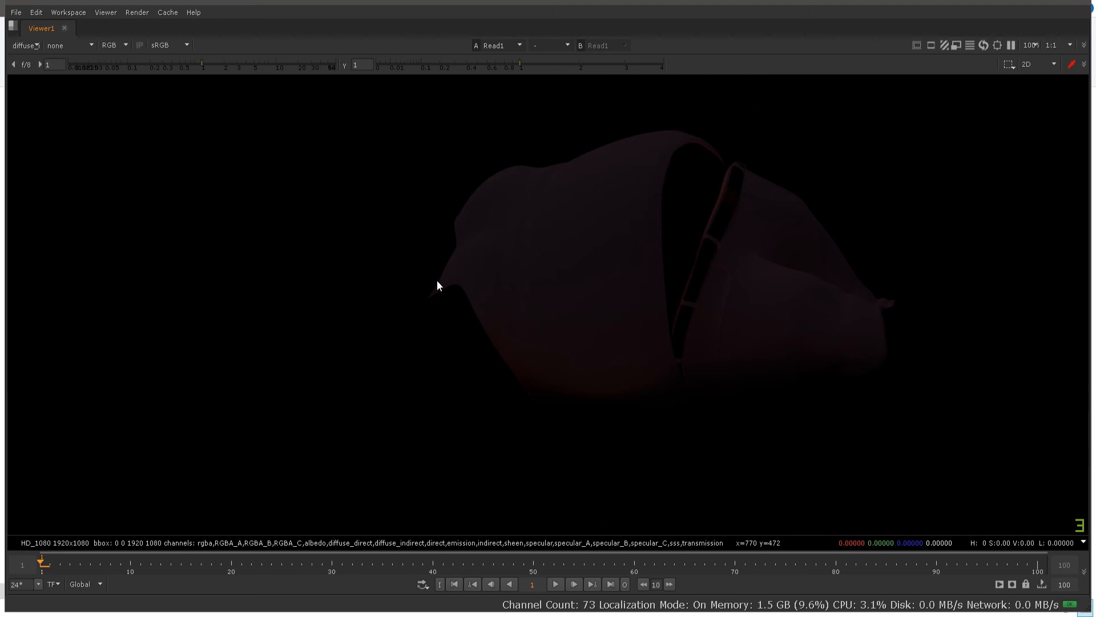
Fit the image to the viewer and review the specular, specular_A and specular_B layers
key(minus)
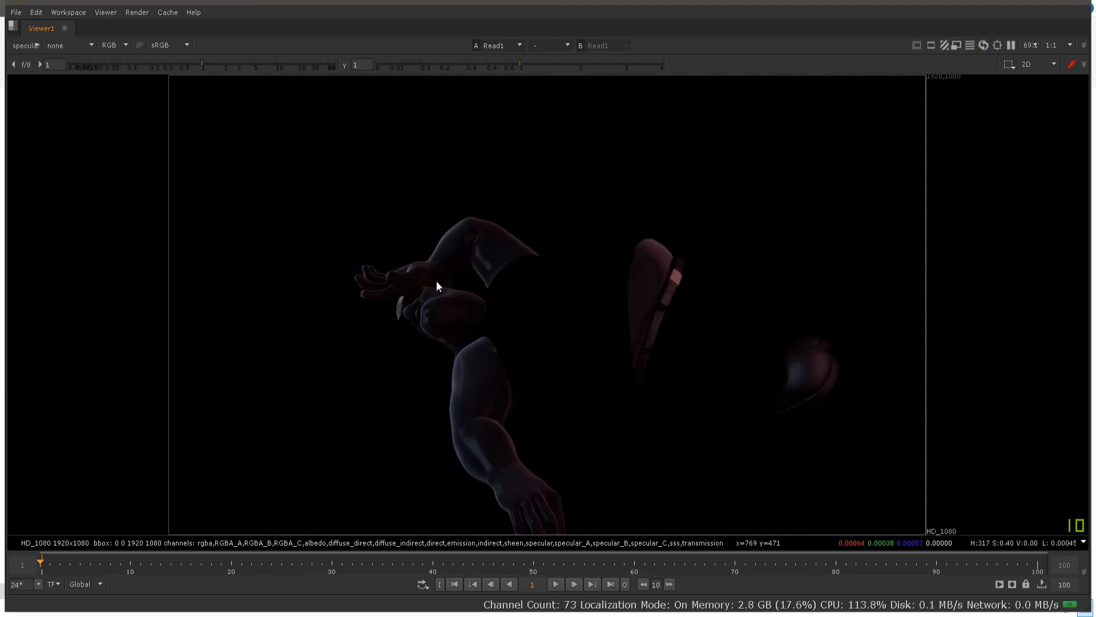
key(Page_Down)
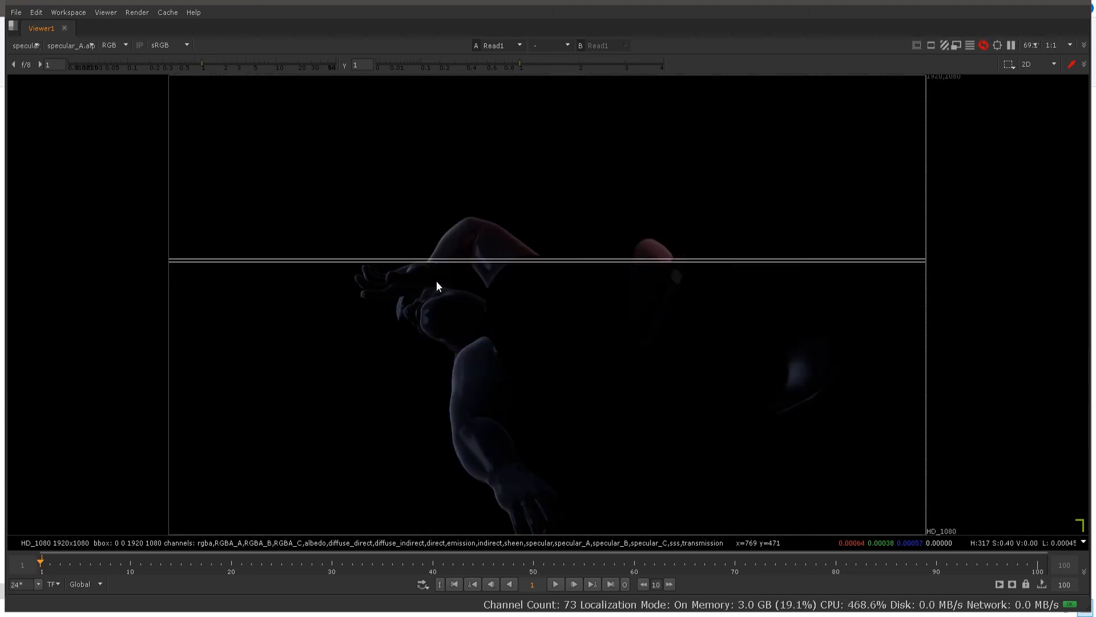
key(Page_Down)
key(Page_Down)
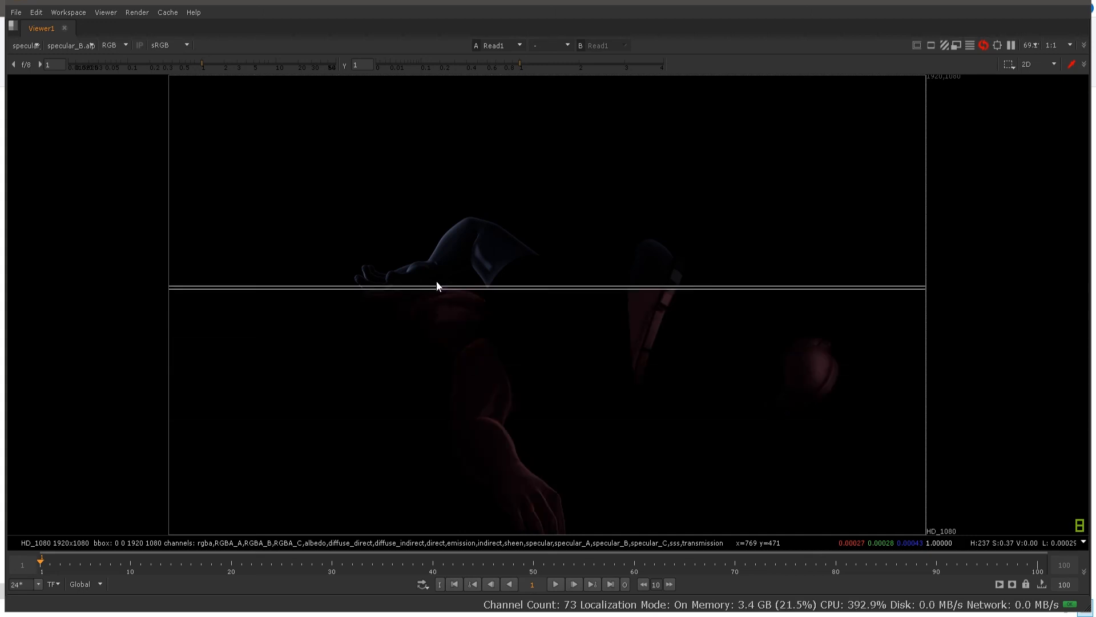
Display the sss layer and examine the skin shading on the character's arm up close
key(Page_Down)
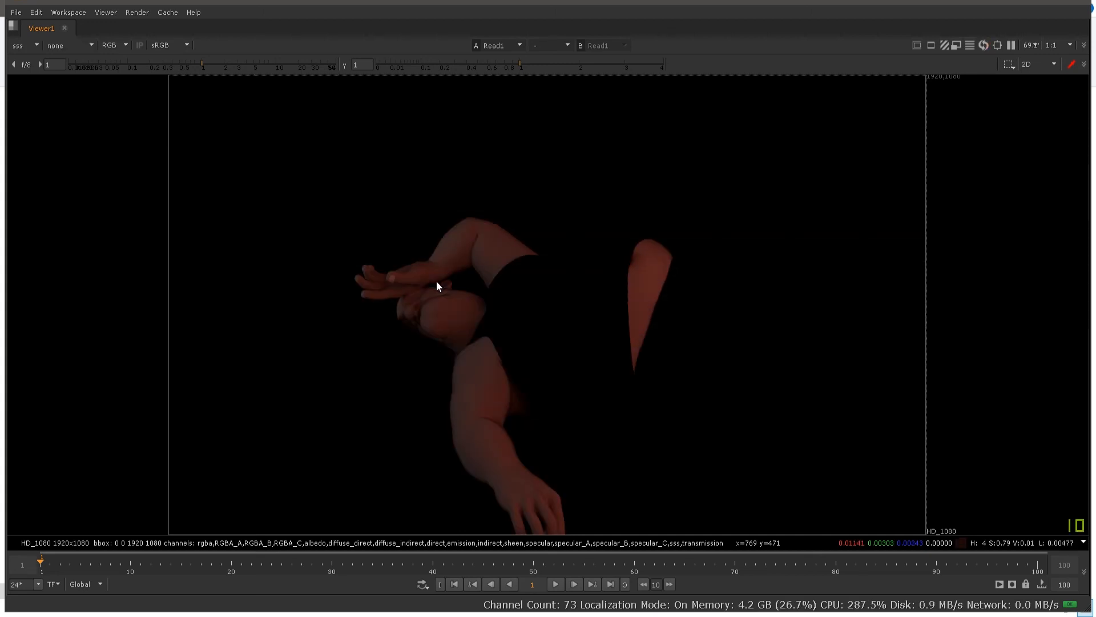
scroll(485, 458, up, 7)
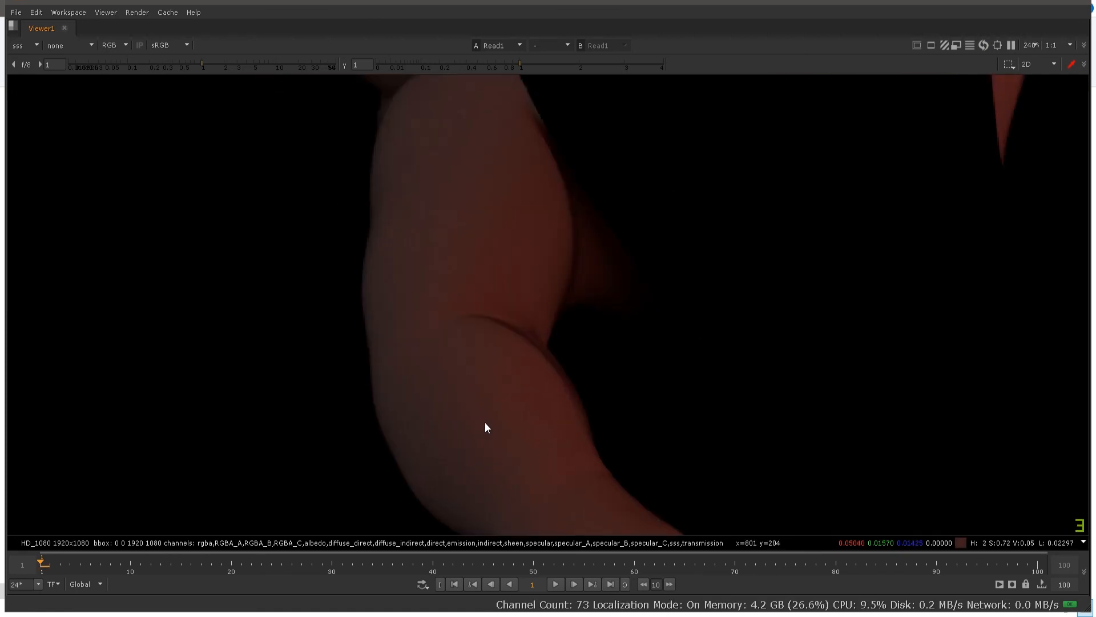
scroll(475, 332, down, 7)
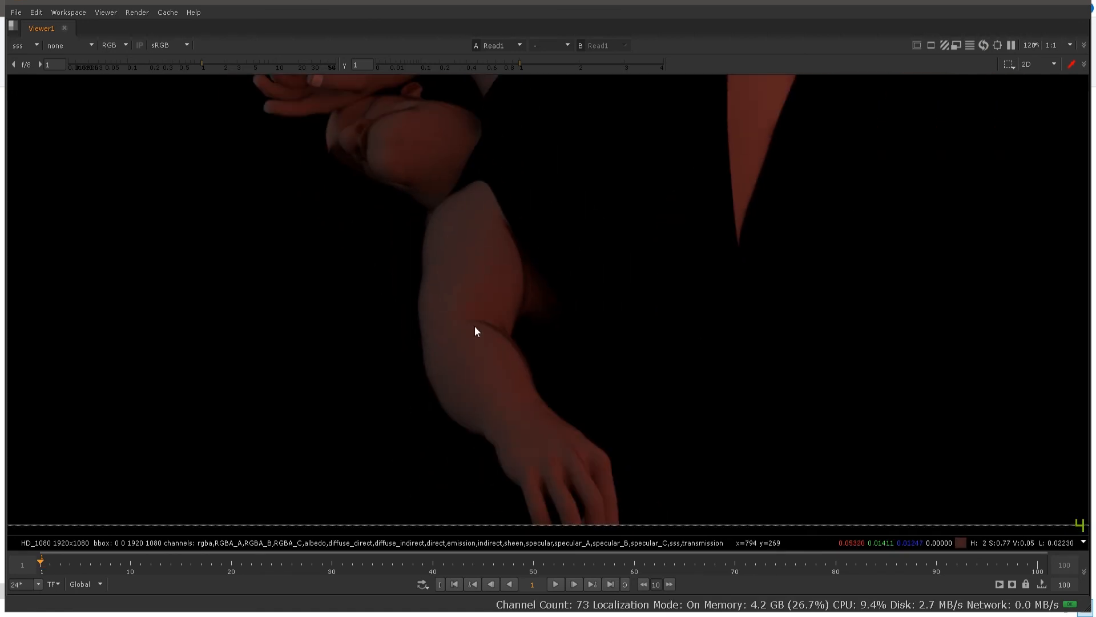
scroll(449, 279, down, 1)
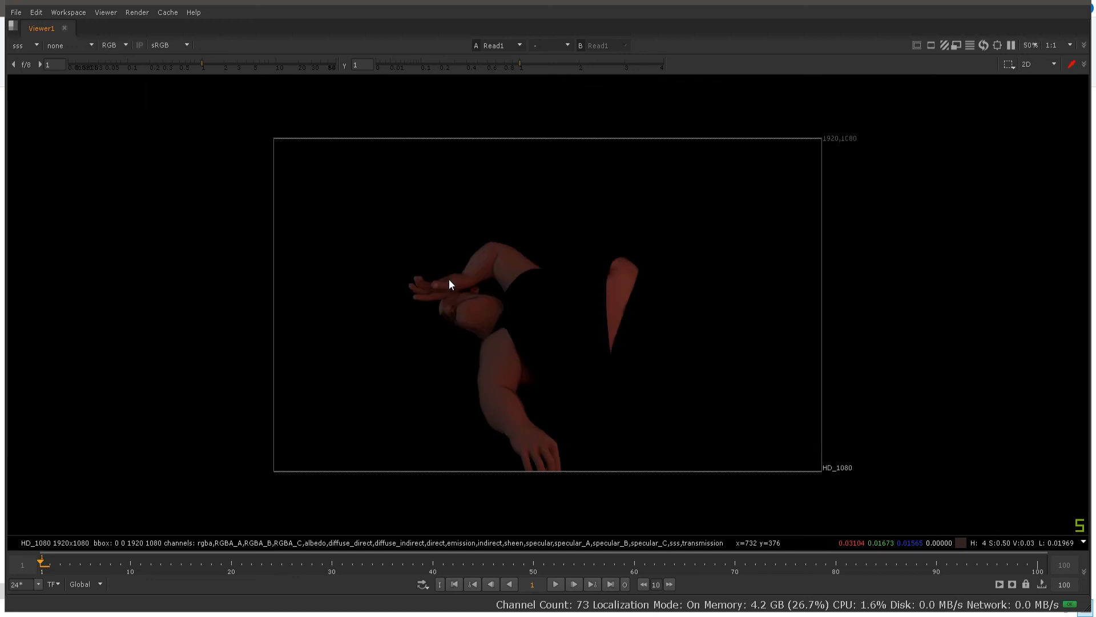
scroll(449, 279, up, 1)
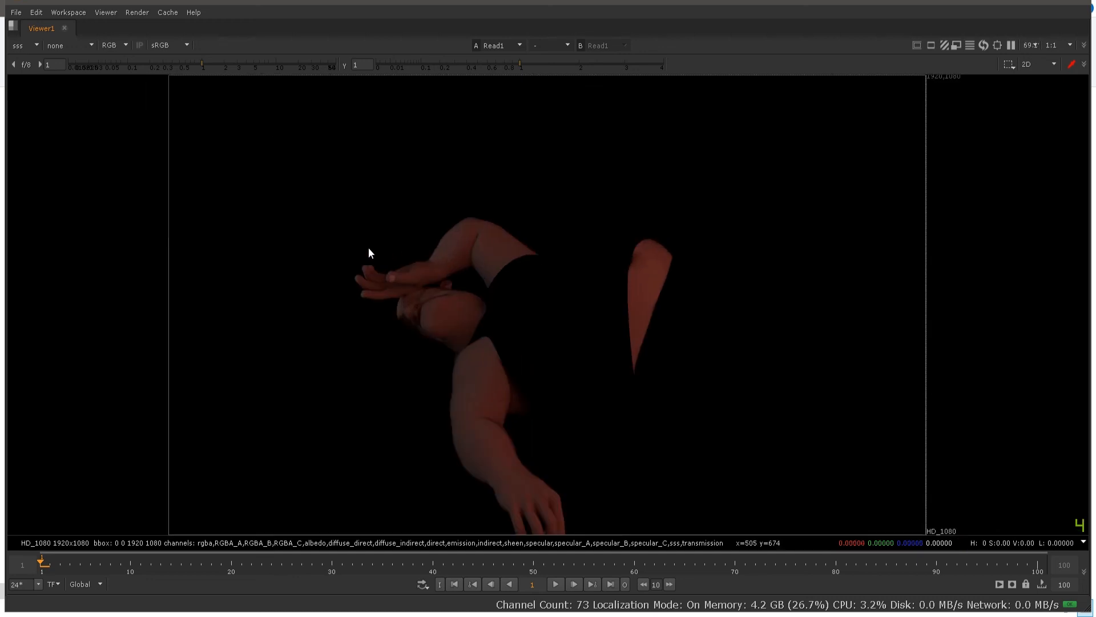
Bring the BG_BTY.exr render from the night_1 project's BG_BTY folder into the Nuke node graph
key(space)
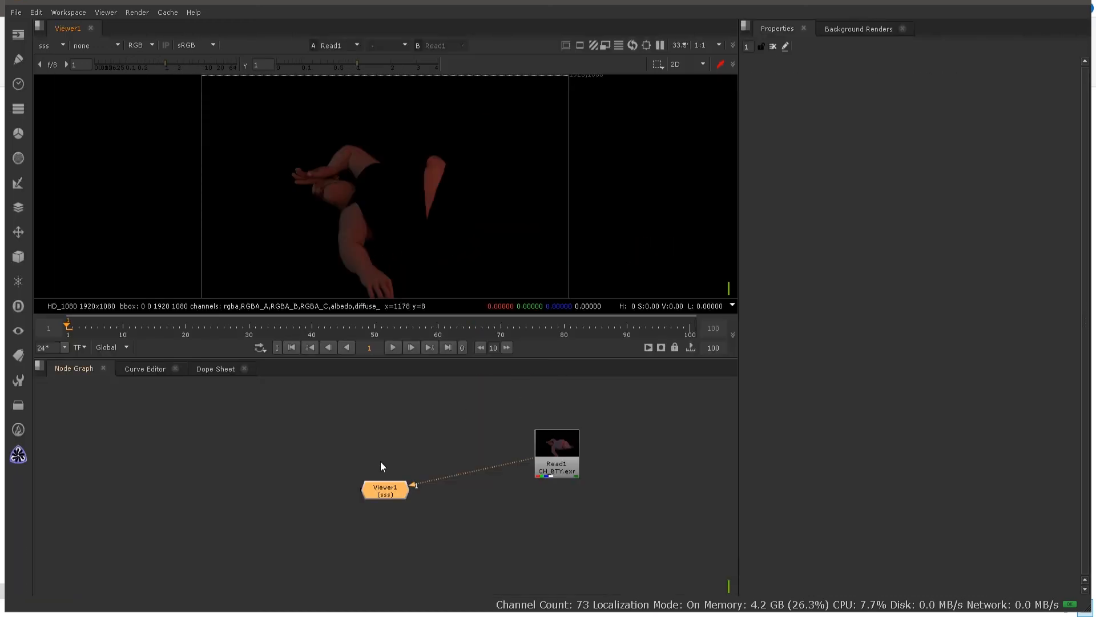
mouse_move(357, 607)
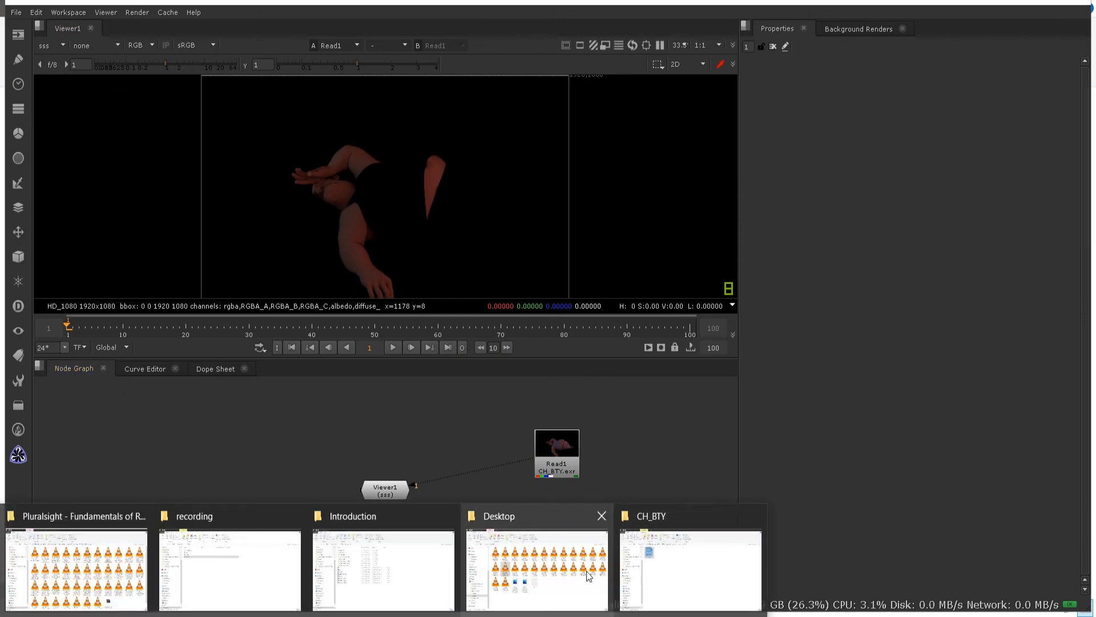
click(686, 563)
click(456, 101)
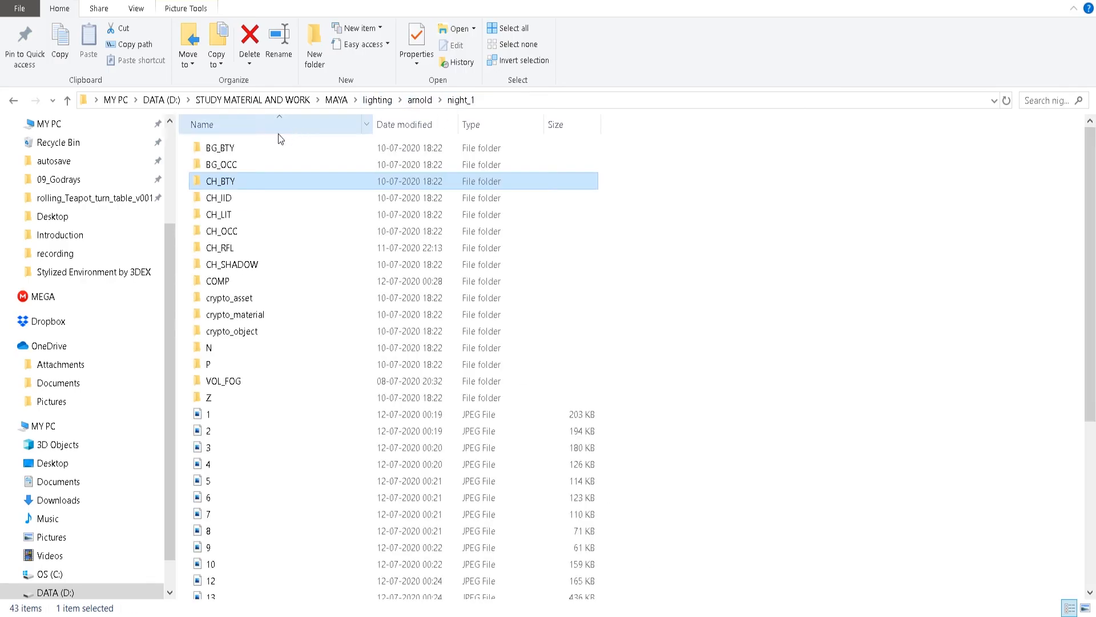
double_click(225, 148)
drag(226, 163, 332, 451)
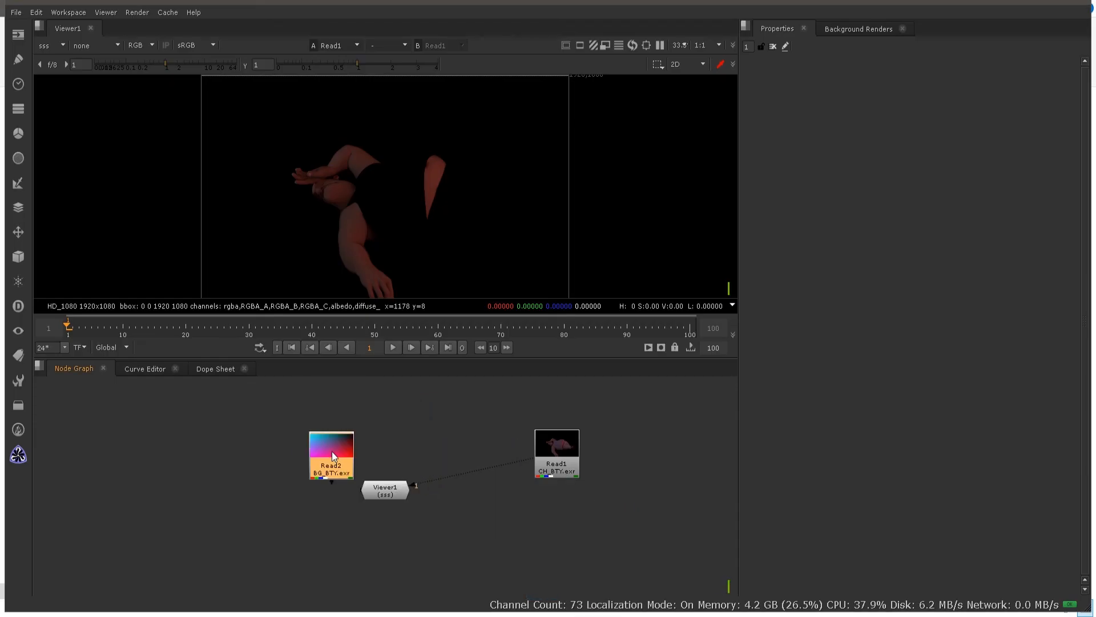
Display the BG_BTY render in the enlarged viewer with the rgba layer and examine the lamp and surrounding room
key(1)
key(space)
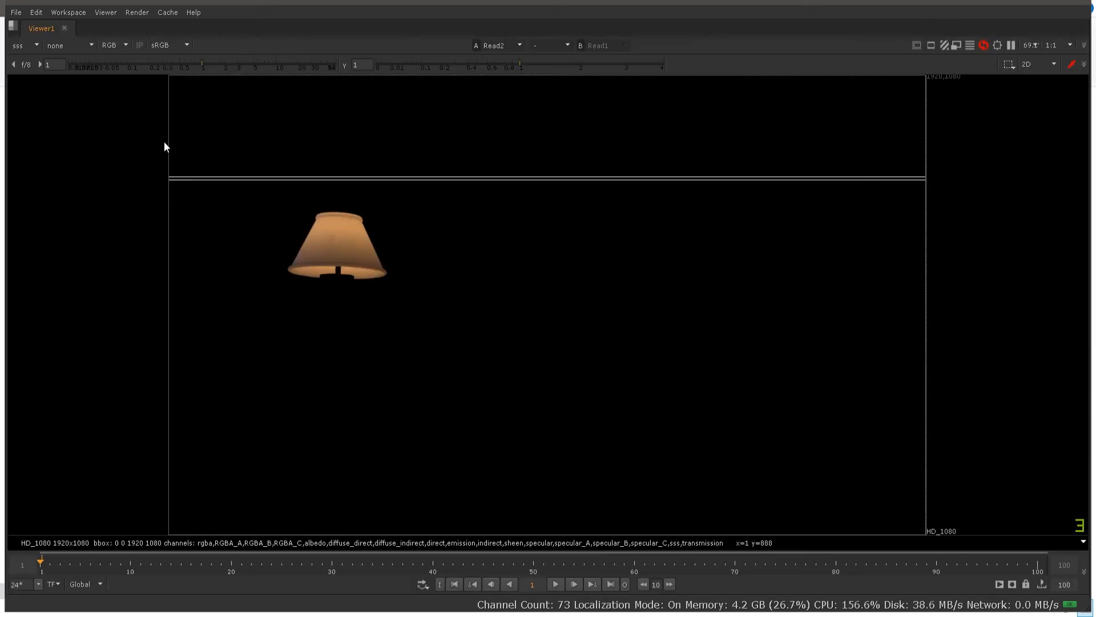
click(24, 45)
click(30, 81)
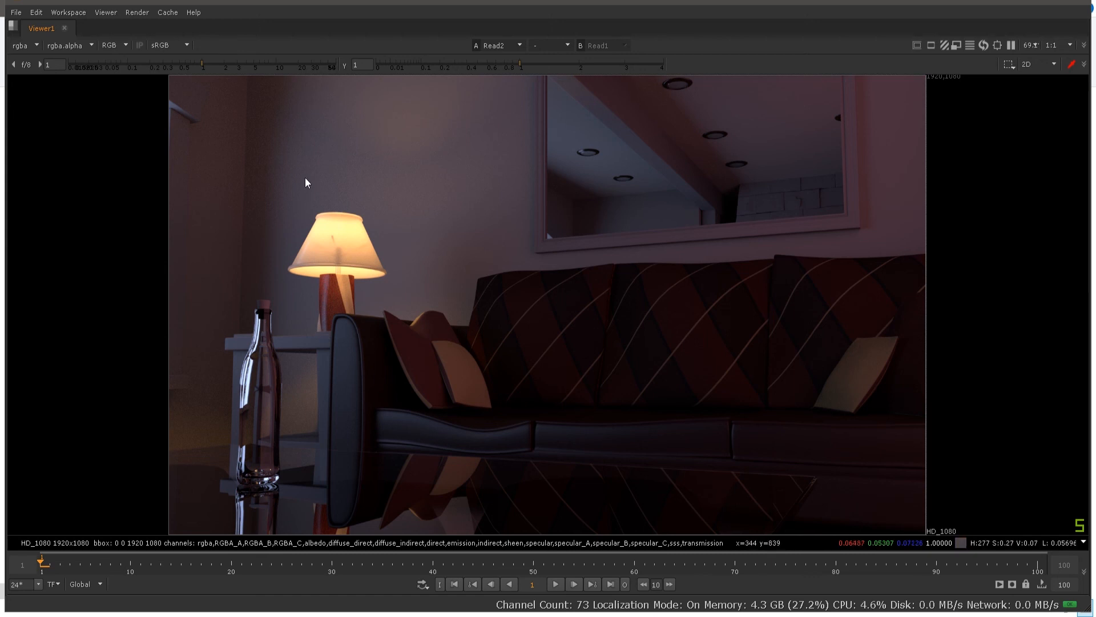
scroll(306, 178, up, 5)
scroll(308, 186, down, 4)
scroll(308, 186, down, 3)
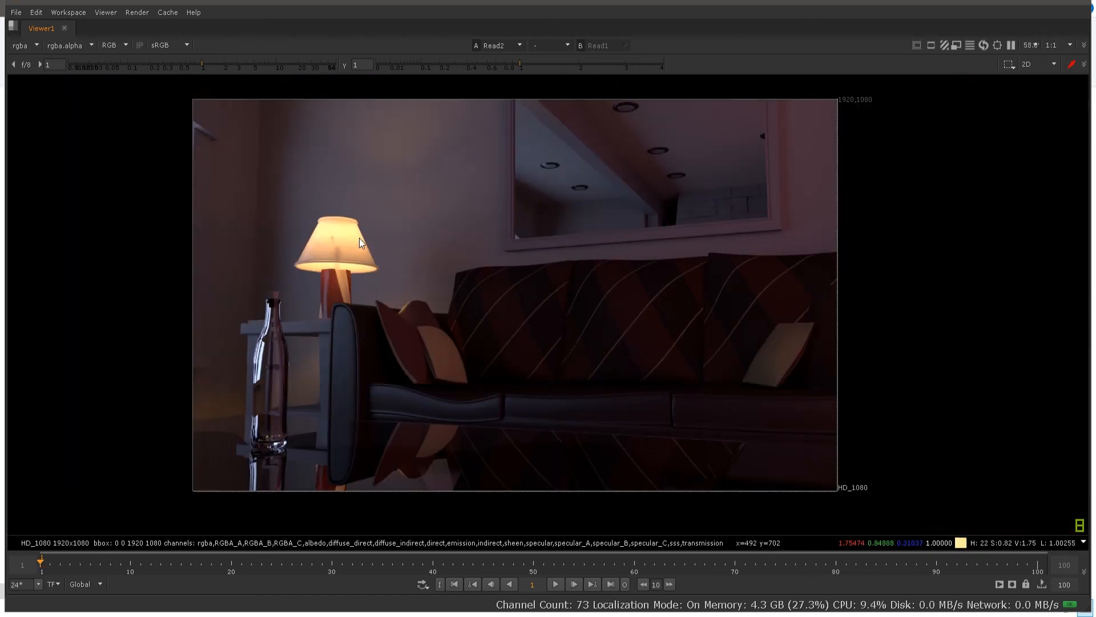
scroll(341, 217, down, 1)
scroll(341, 217, up, 2)
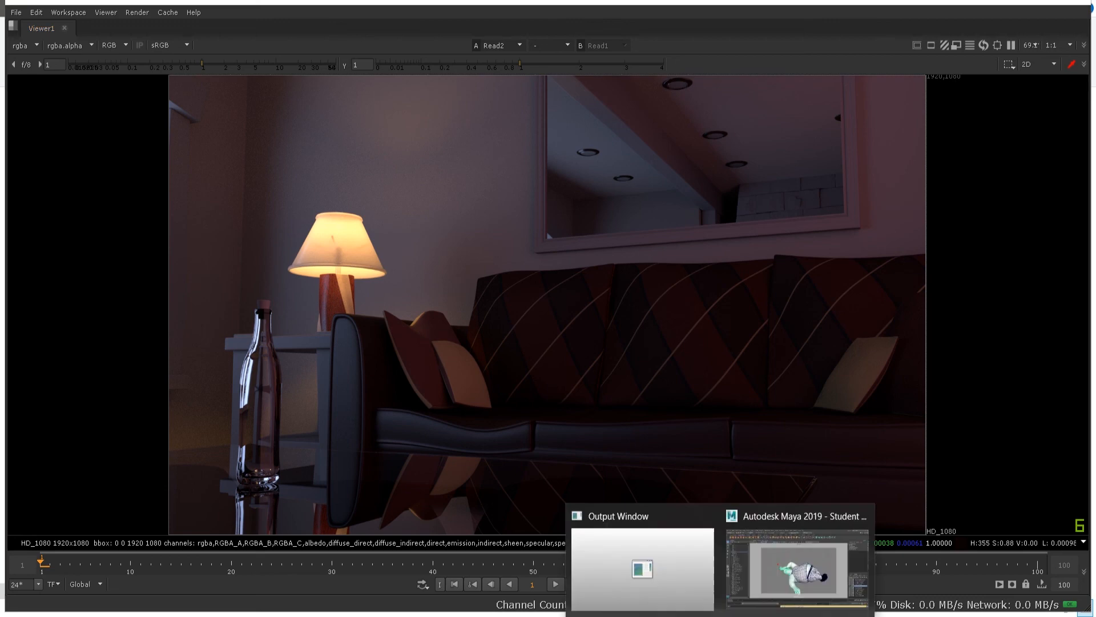
Switch to Maya, view the masterLayer and BG_BTY render layers, and check BG_BTY's AOV and sampling settings
click(766, 595)
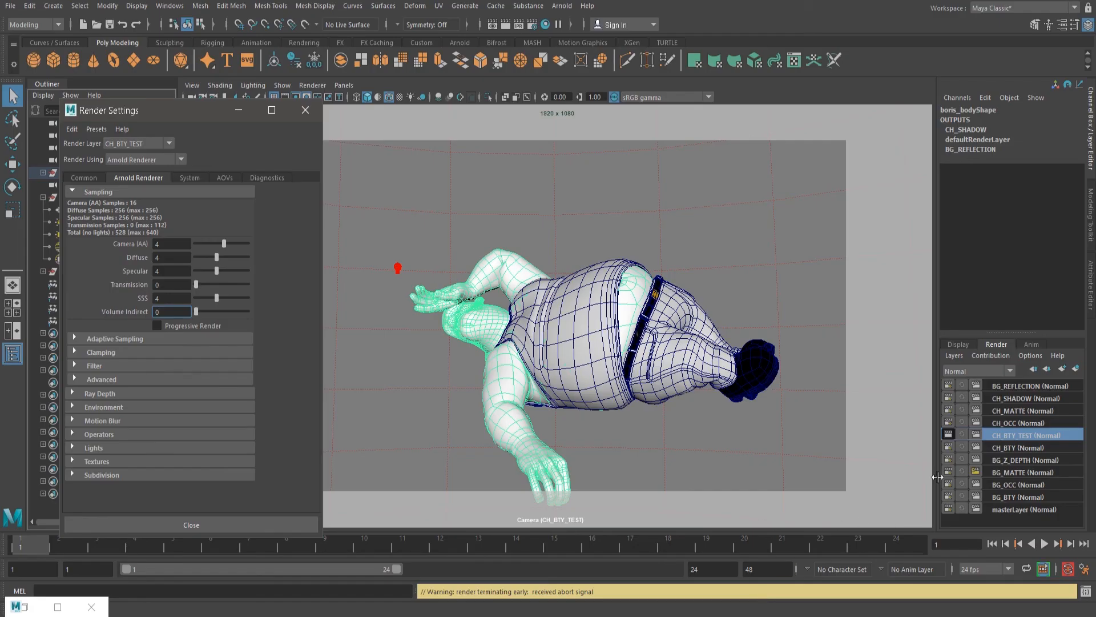
click(1026, 509)
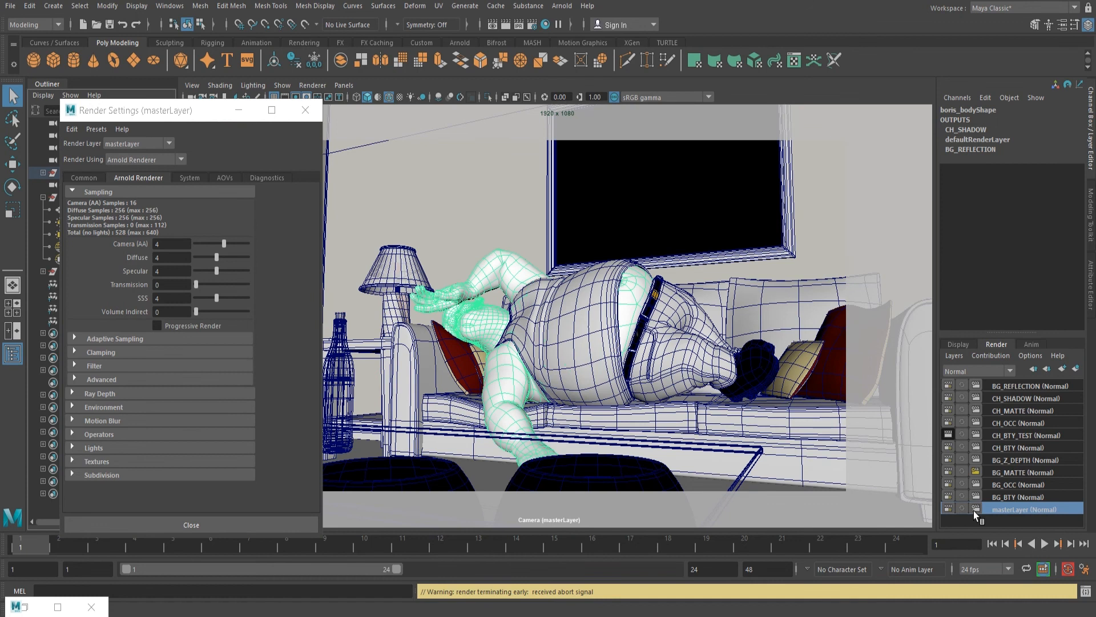
click(1008, 494)
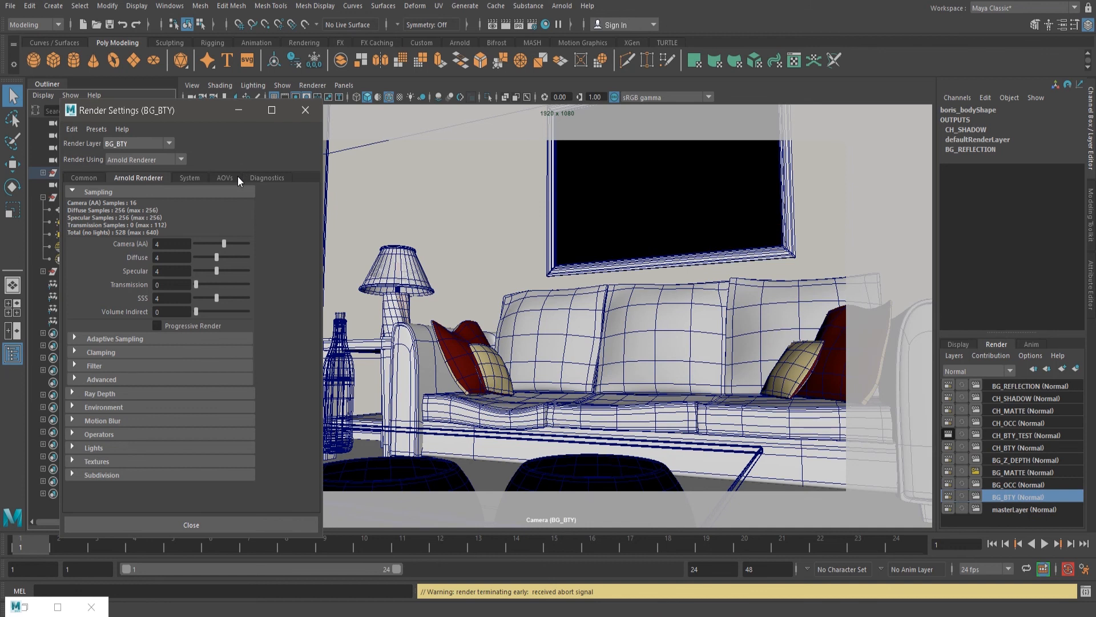
click(238, 178)
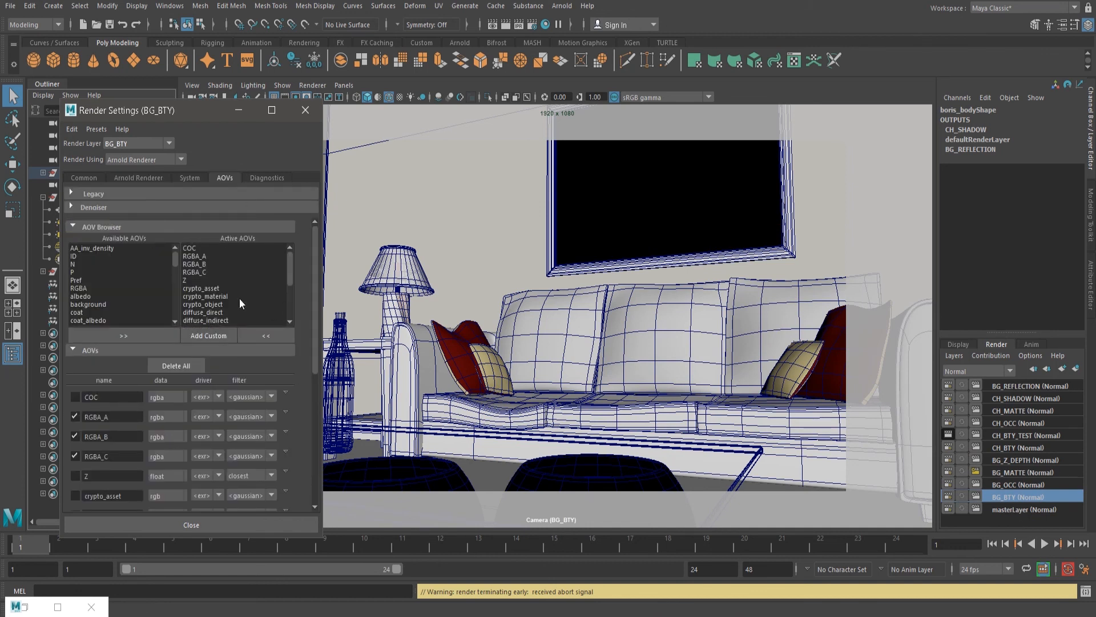
click(122, 179)
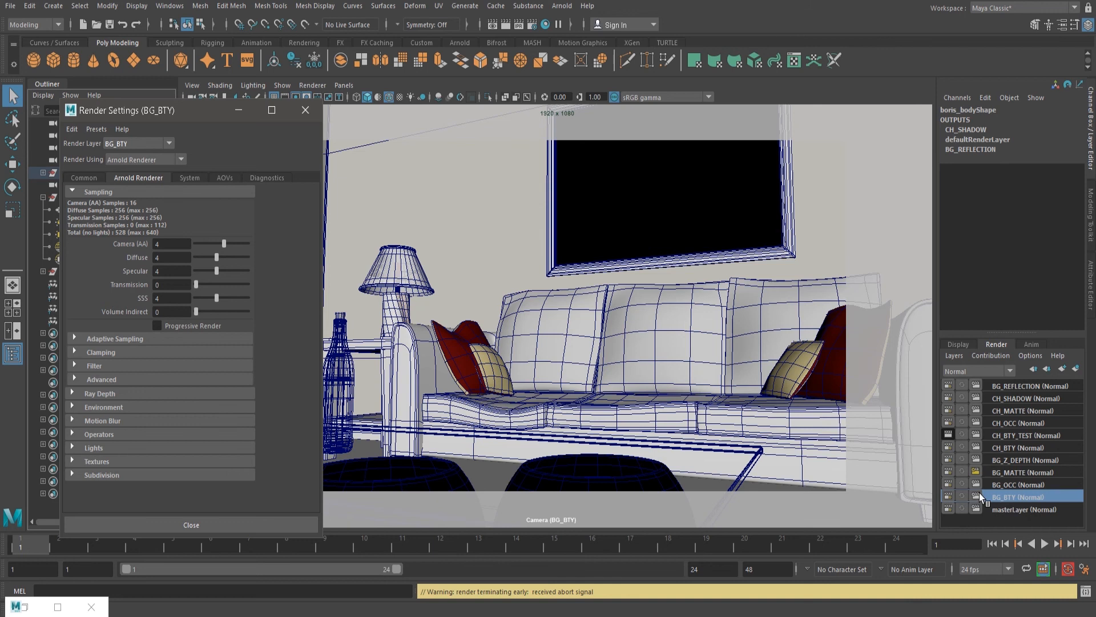
Step through the render layers from BG_OCC up to BG_REFLECTION, reviewing the scene contents and sampling settings of each
click(1000, 481)
click(1002, 473)
click(1012, 460)
click(1011, 448)
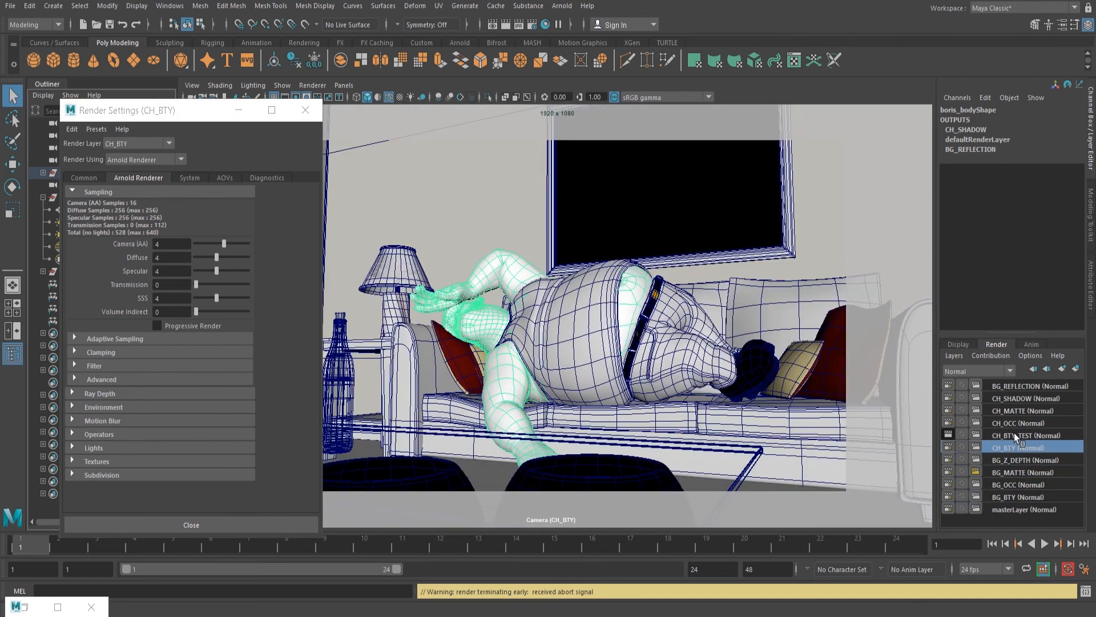
click(1015, 434)
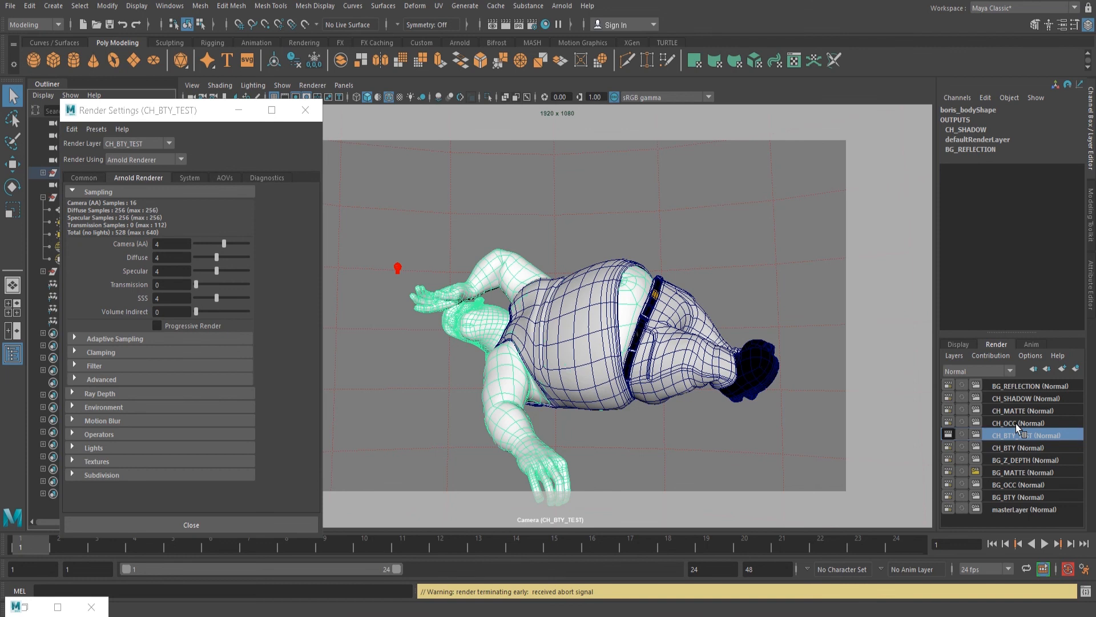
click(1016, 424)
click(1016, 409)
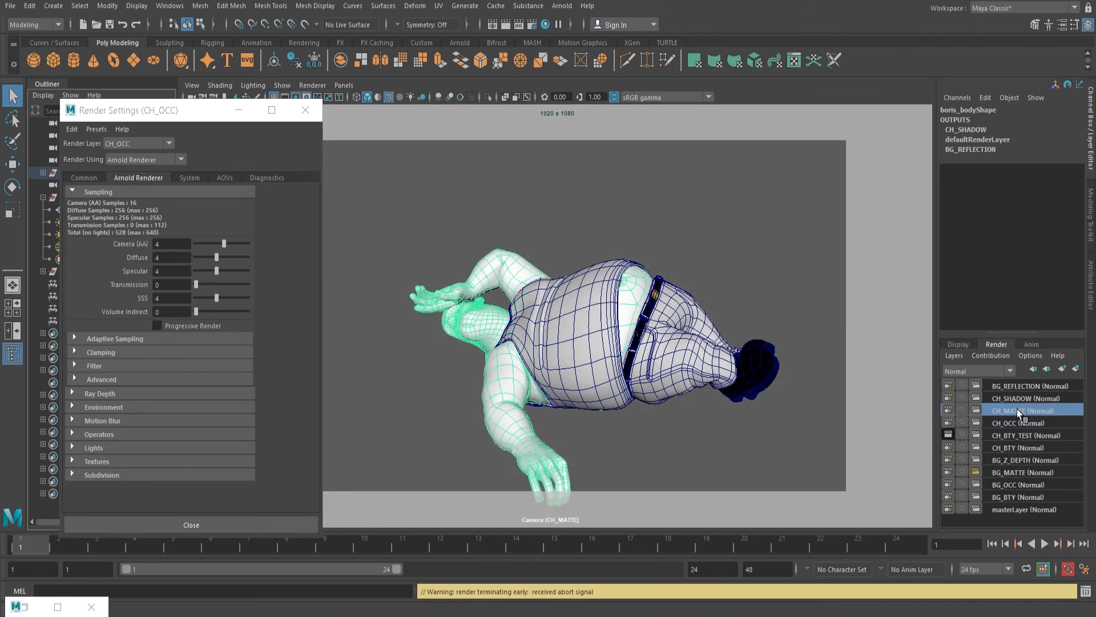
click(1022, 389)
click(1020, 400)
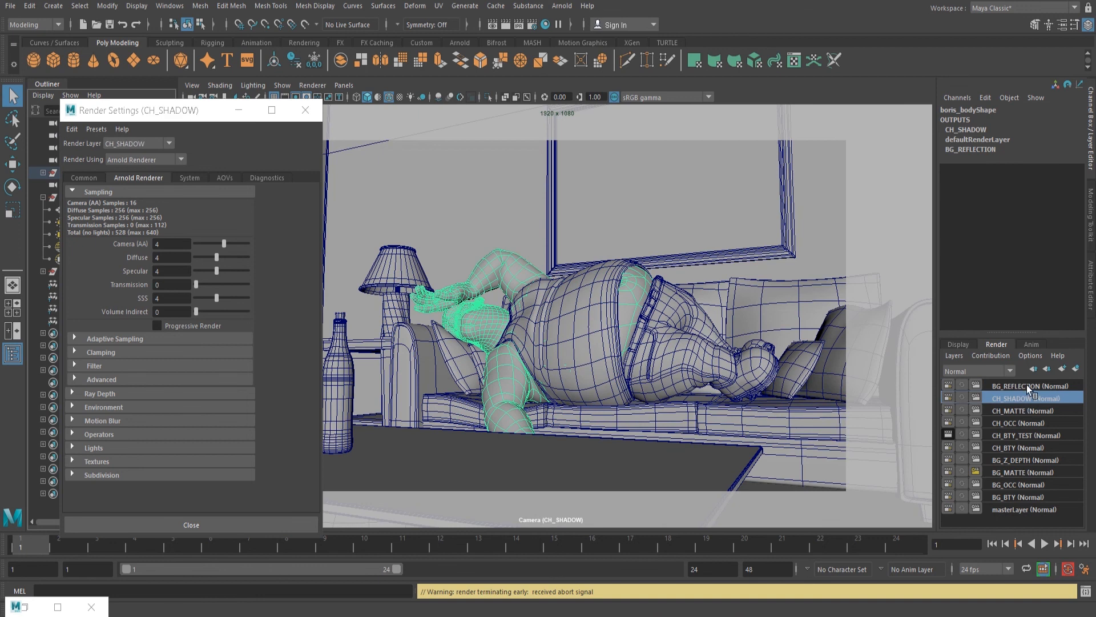
click(1027, 384)
Compare masterLayer with the CH_BTY_TEST render layer, ending with masterLayer active
click(1016, 510)
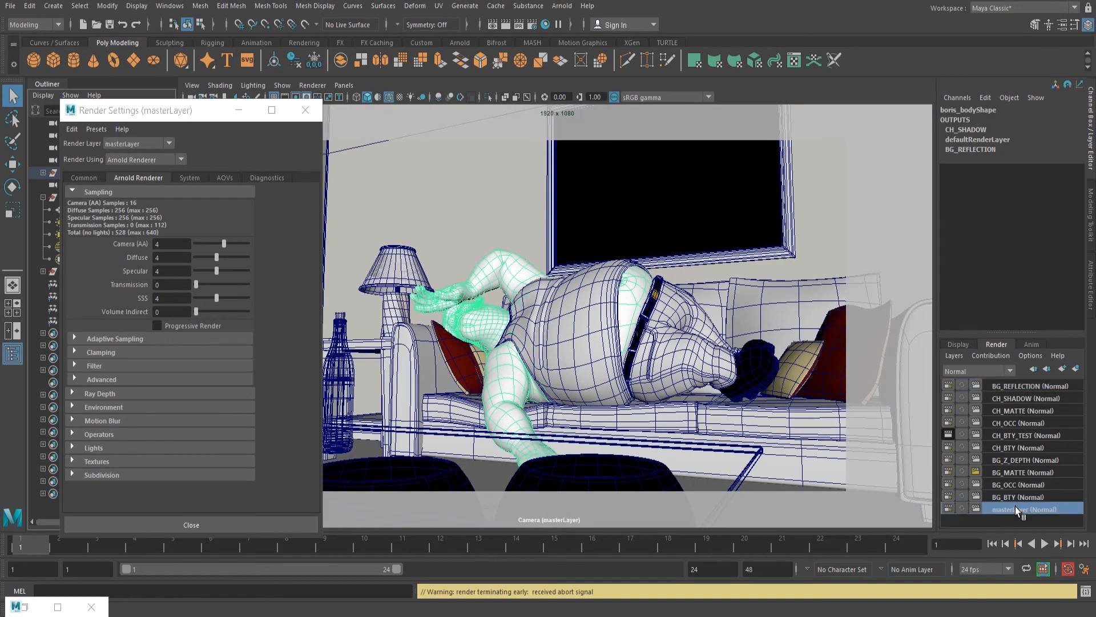
click(1012, 436)
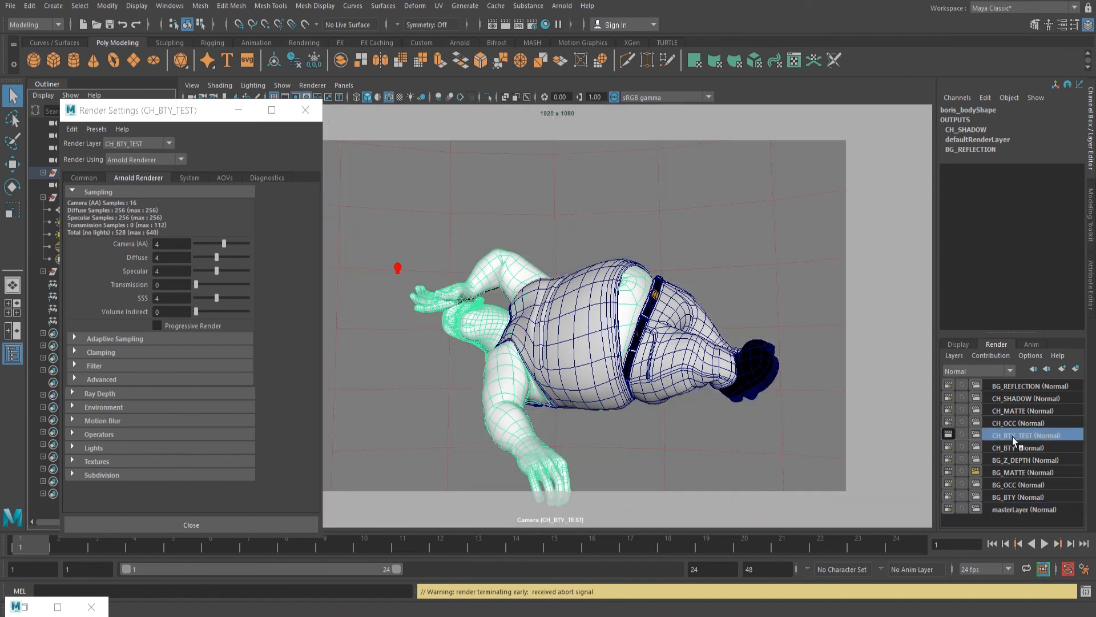
click(1023, 507)
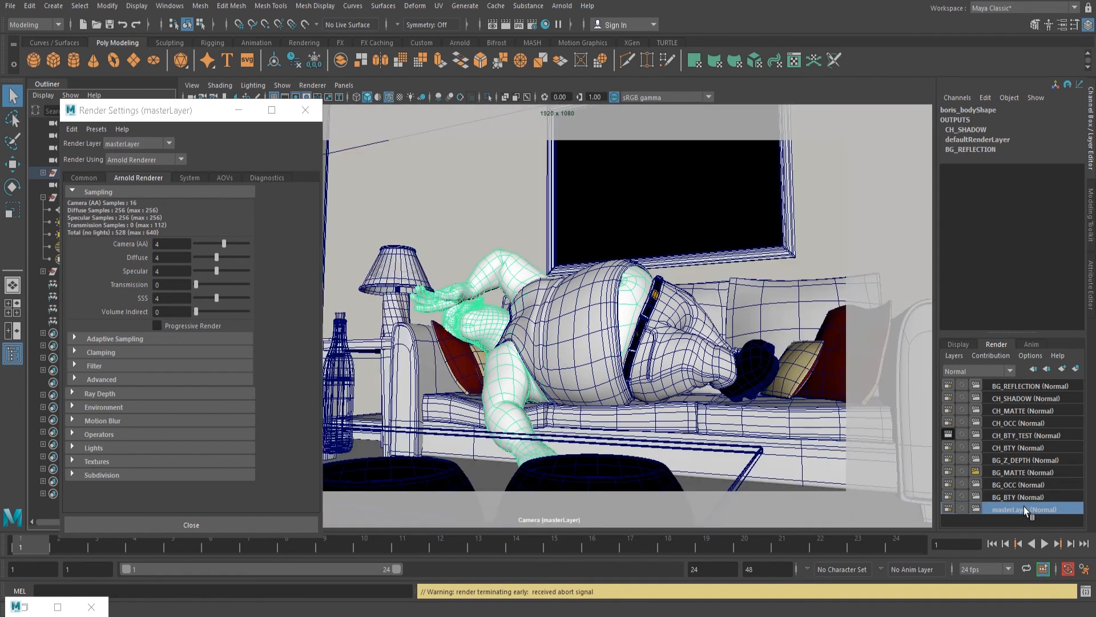